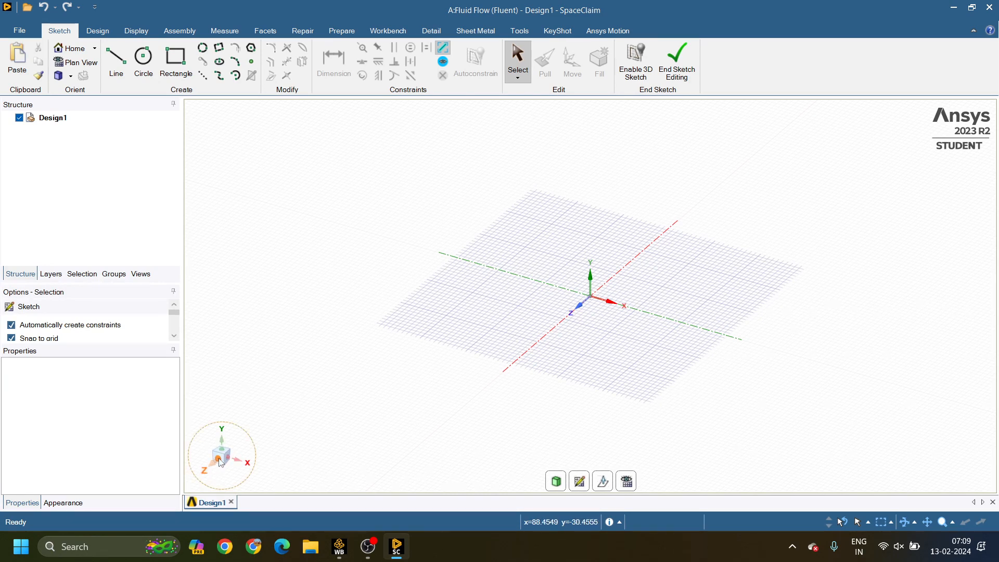
Orient the view along the Z axis and start a Line sketch on the XY plane.
{"action": "left_click", "coordinate": [221, 461]}
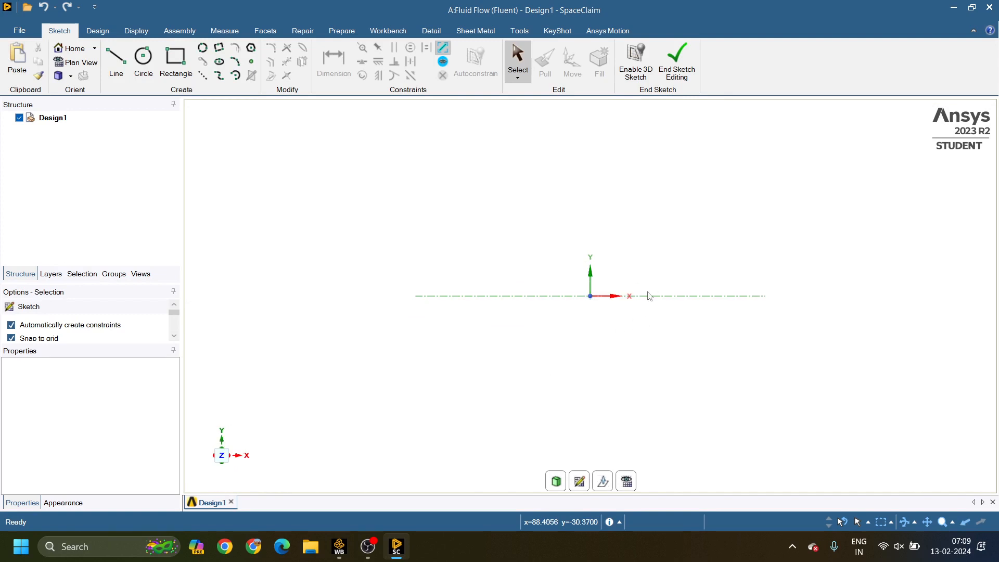
{"action": "left_click", "coordinate": [580, 483]}
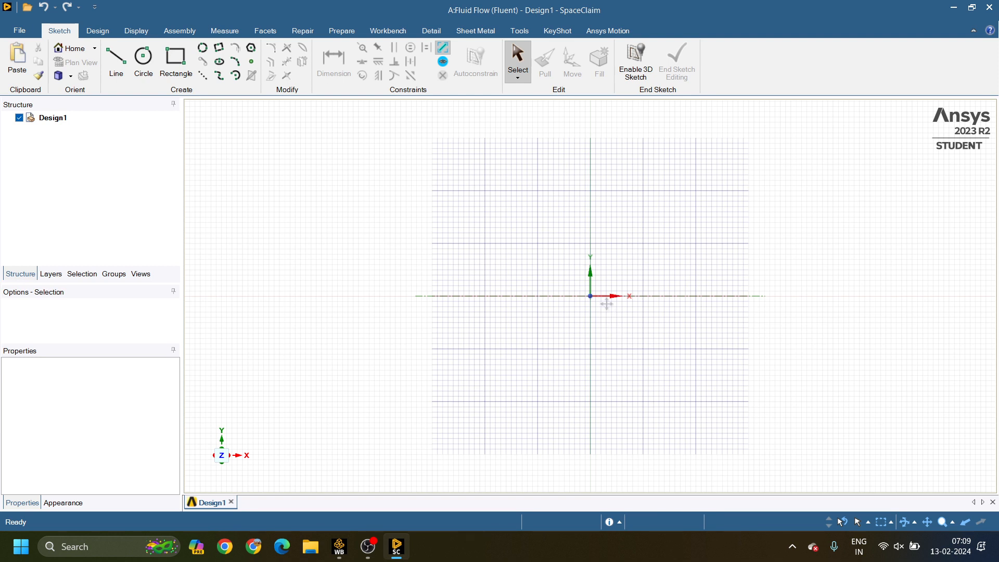
{"action": "mouse_move", "coordinate": [607, 304]}
{"action": "middle_mouse_down", "text": "shift"}
{"action": "mouse_move", "coordinate": [321, 312]}
{"action": "mouse_move", "coordinate": [262, 303]}
{"action": "middle_mouse_up", "text": "shift"}
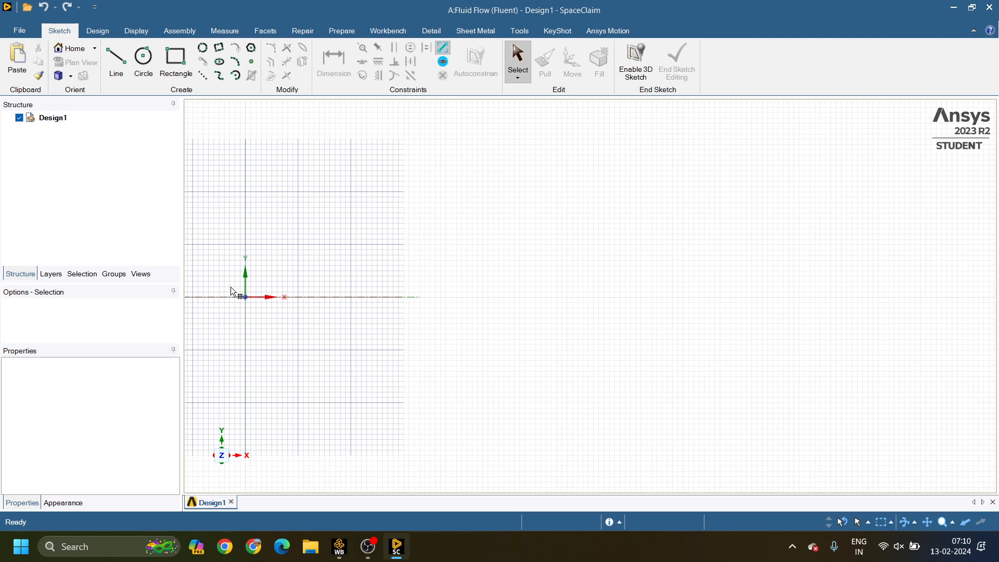
{"action": "left_click", "coordinate": [120, 75]}
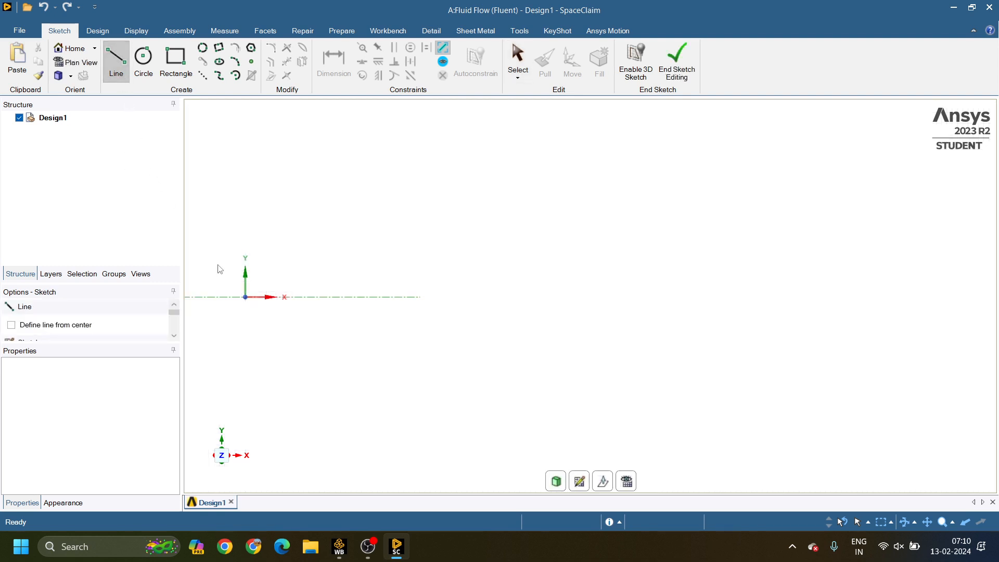
{"action": "left_click", "coordinate": [579, 488]}
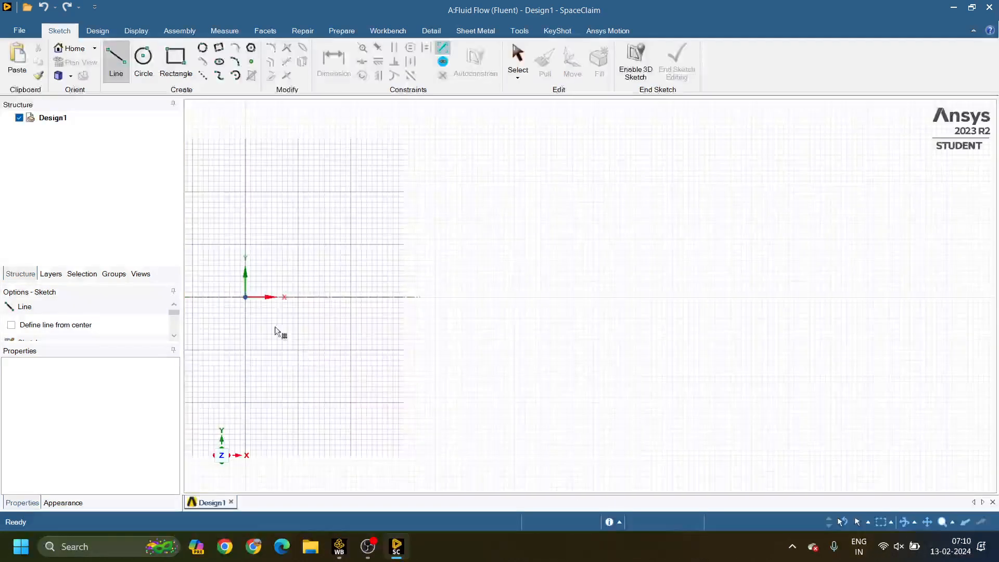
{"action": "left_click", "coordinate": [245, 294]}
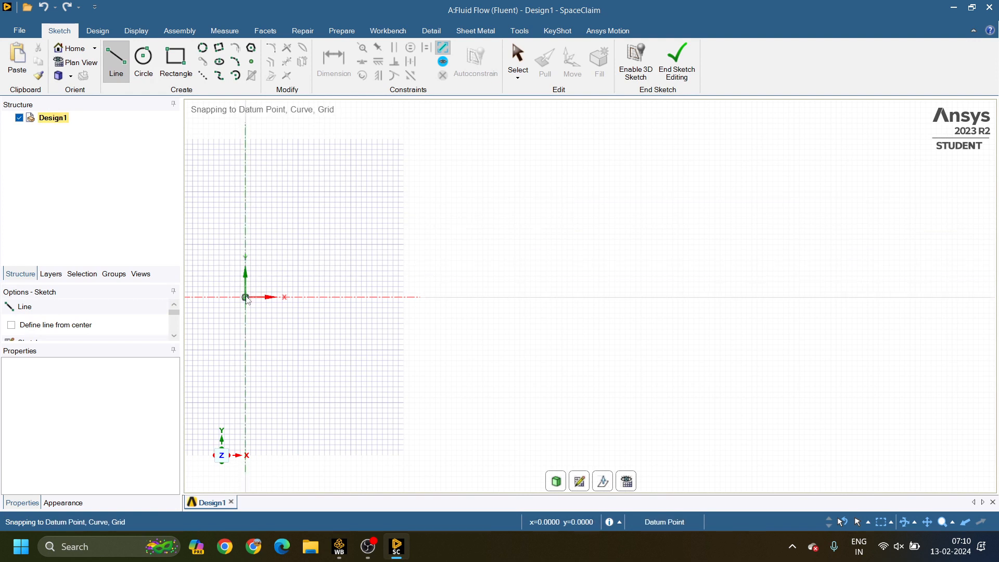
Draw a 25 mm vertical line upward from the origin.
{"action": "left_click", "coordinate": [245, 297]}
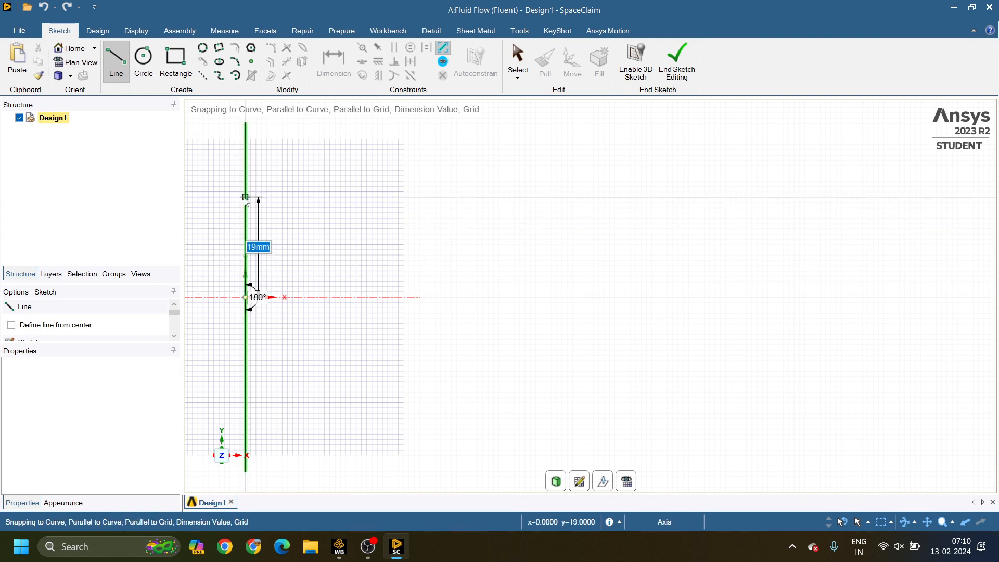
{"action": "type", "text": "25"}
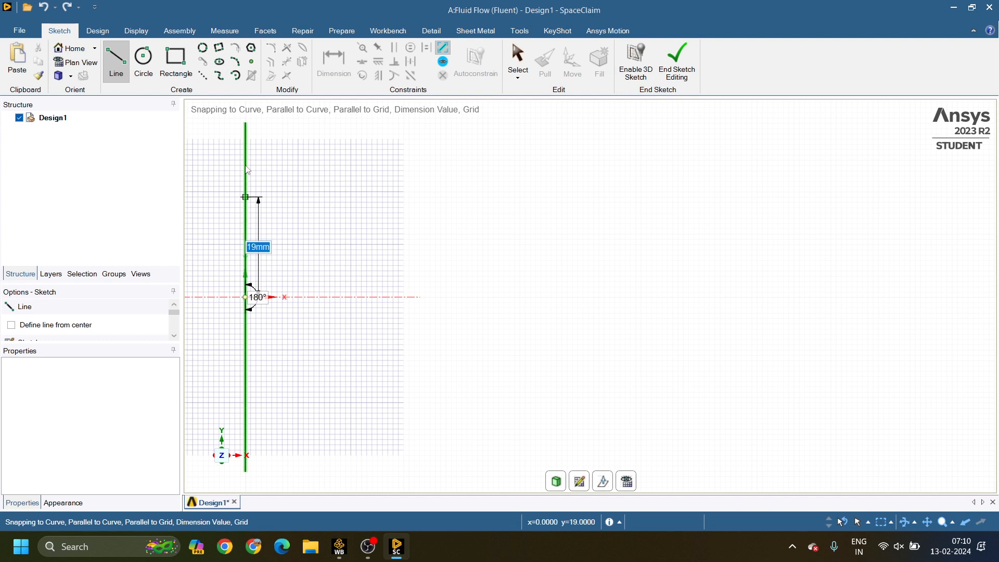
{"action": "key", "text": "Return"}
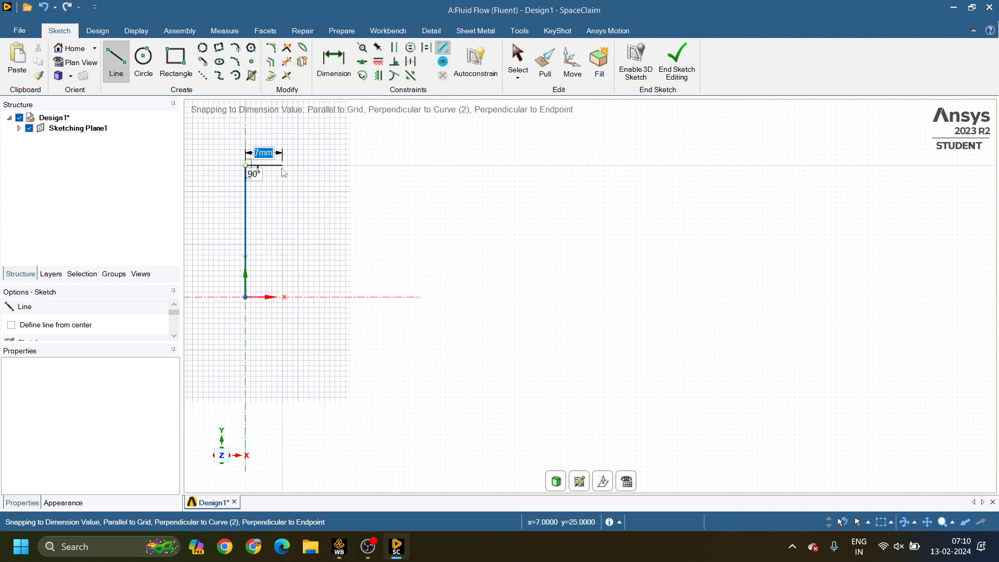
{"action": "key", "text": "Escape"}
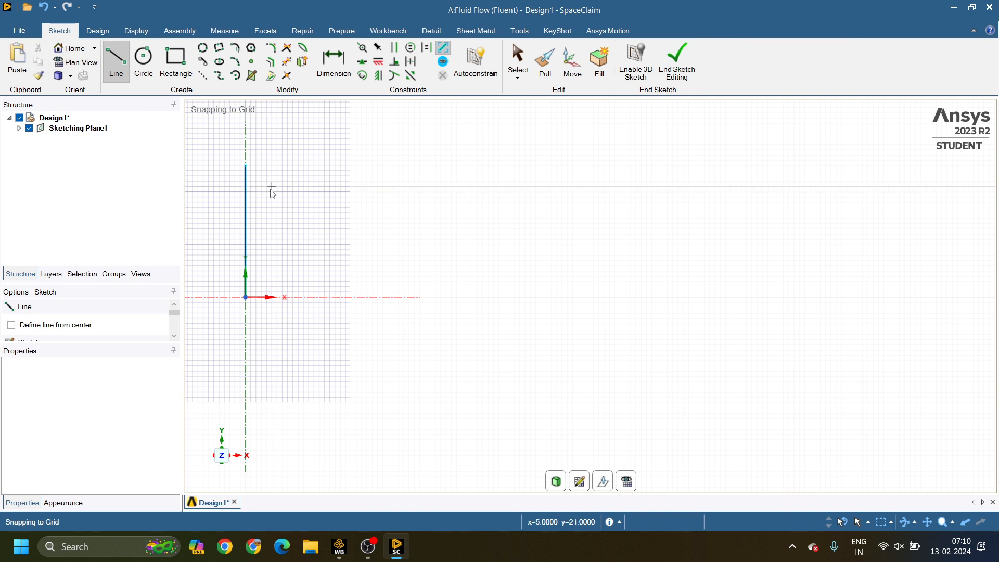
Try to draw a 25 mm vertical line downward from the origin.
{"action": "left_click", "coordinate": [246, 298]}
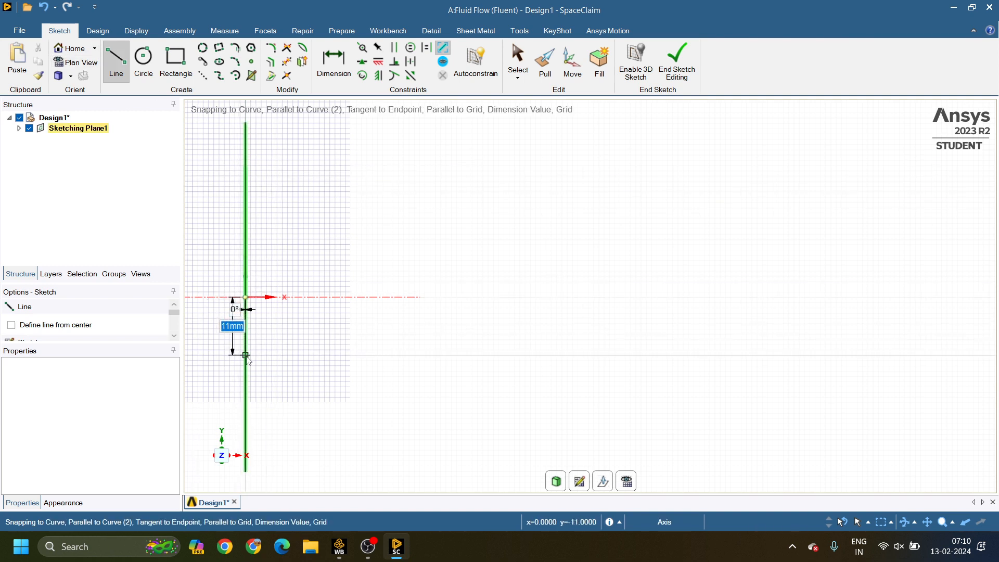
{"action": "type", "text": "25"}
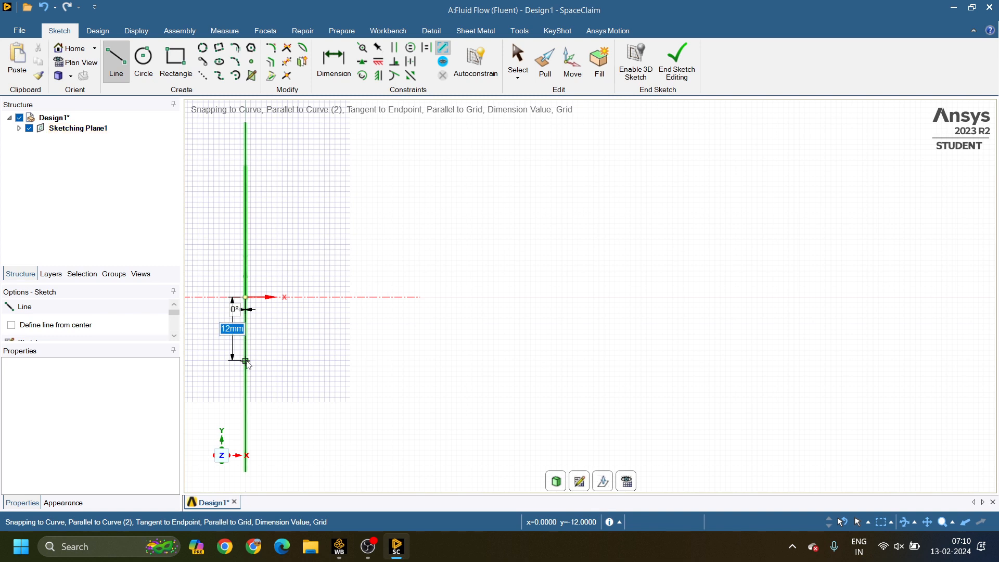
{"action": "key", "text": "Return"}
{"action": "left_click", "coordinate": [246, 429]}
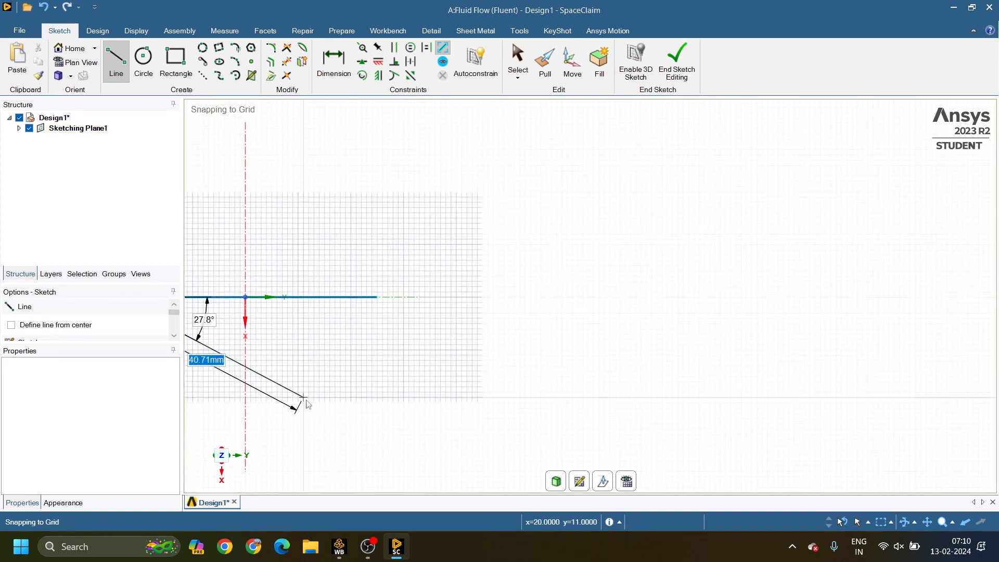
{"action": "key", "text": "Escape"}
{"action": "key", "text": "ctrl+z"}
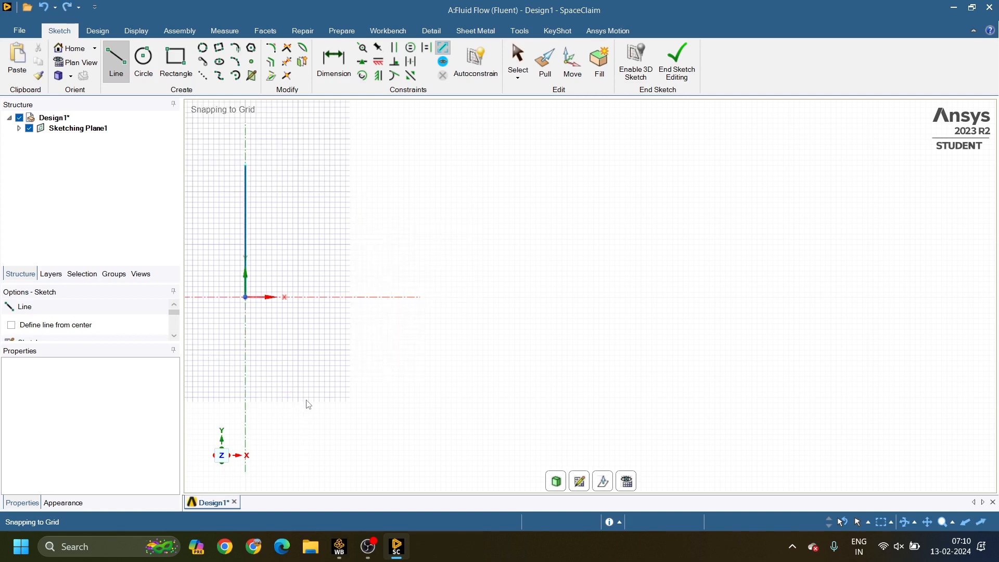
Draw a 25 mm vertical line down from the origin, continued by a 300 mm horizontal line in the positive X direction.
{"action": "left_click", "coordinate": [245, 297]}
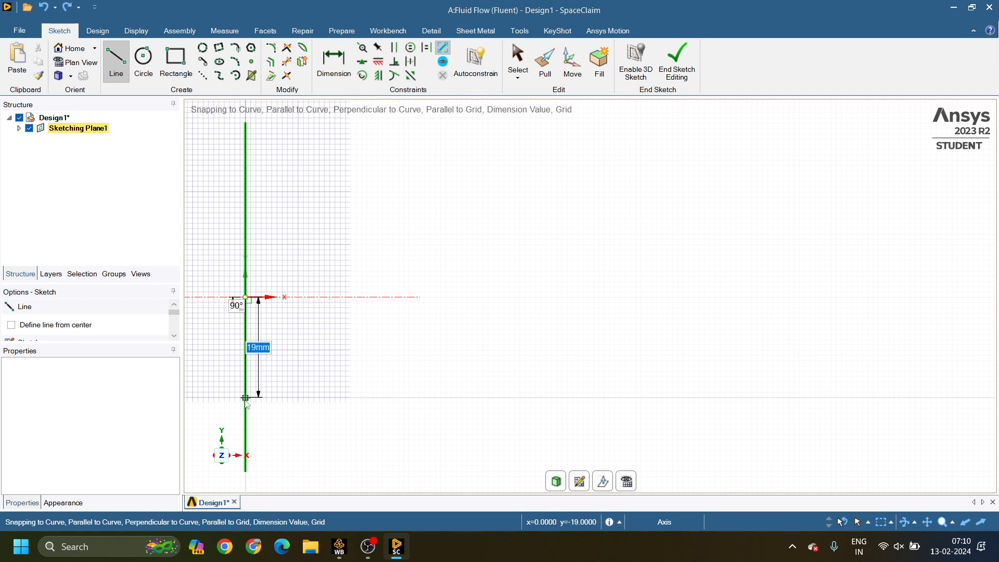
{"action": "left_click", "coordinate": [246, 430]}
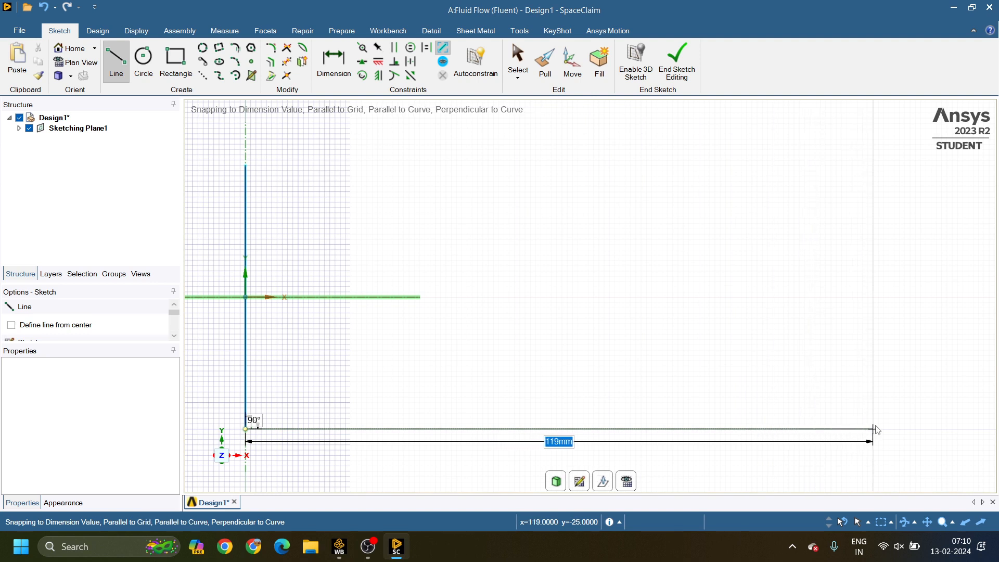
{"action": "type", "text": "300"}
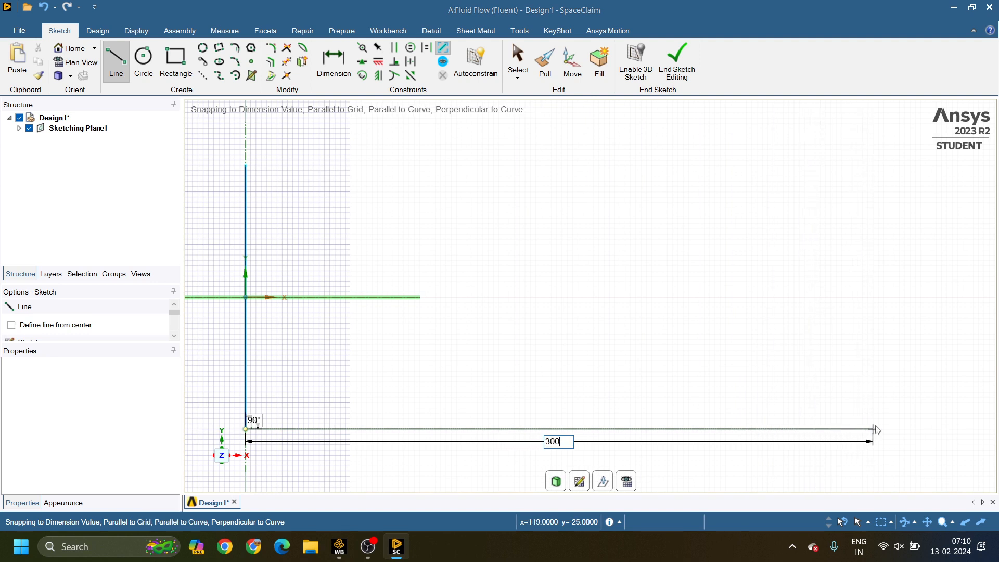
{"action": "key", "text": "Return"}
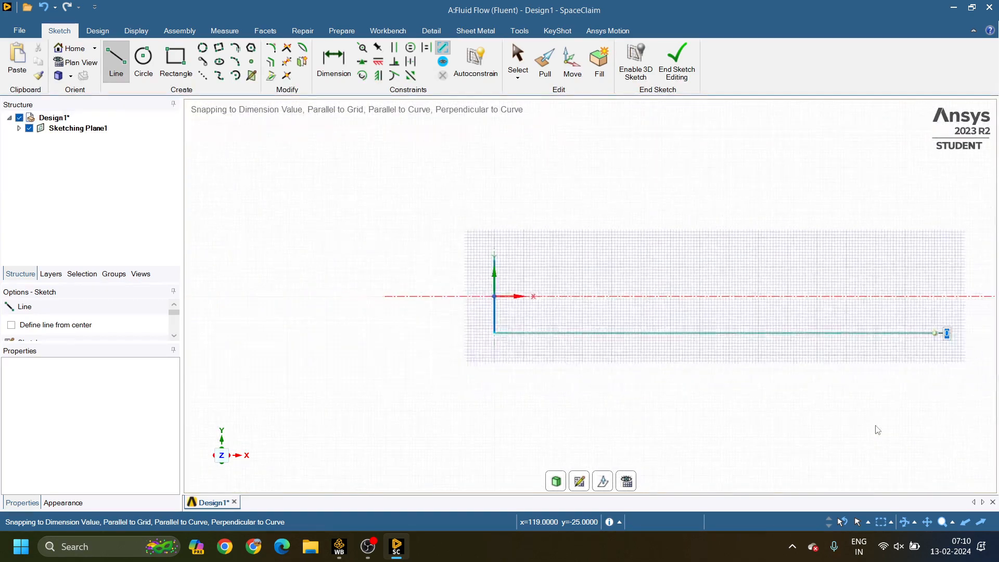
Draw a 62.68 mm vertical line upward from the far end of the 300 mm line.
{"action": "middle_click_drag", "start_coordinate": [897, 319], "coordinate": [690, 340], "text": "ctrl"}
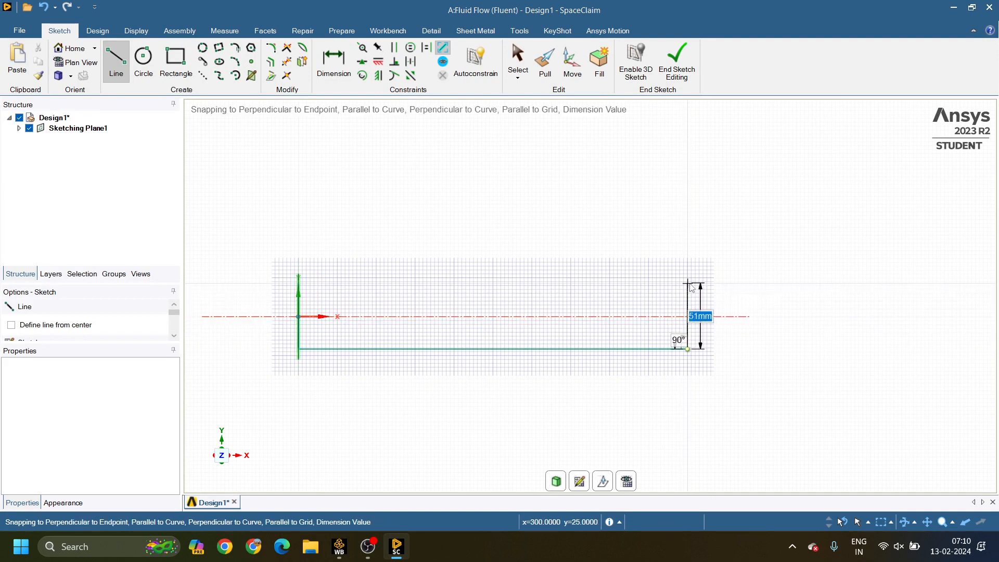
{"action": "type", "text": "62.68"}
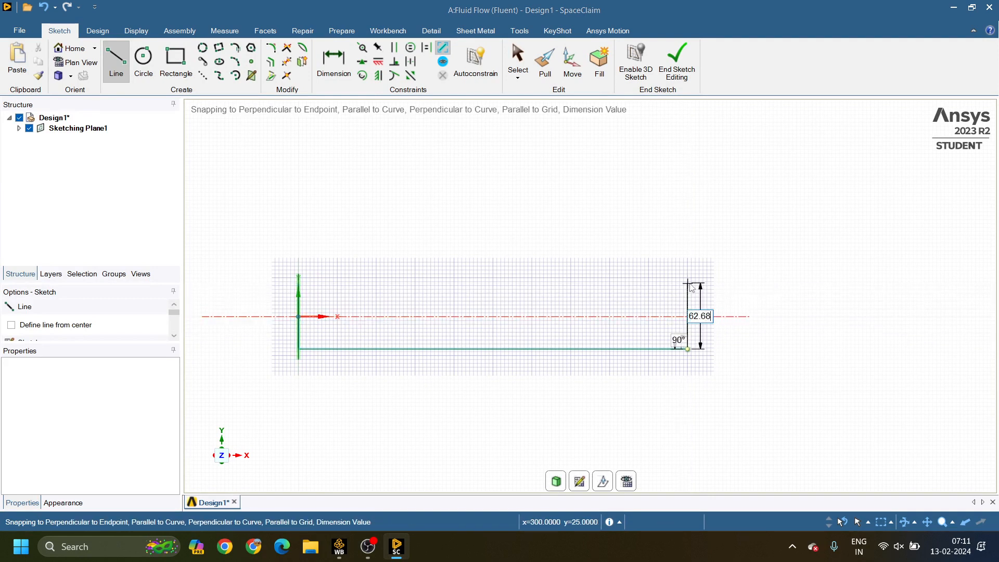
{"action": "key", "text": "Return"}
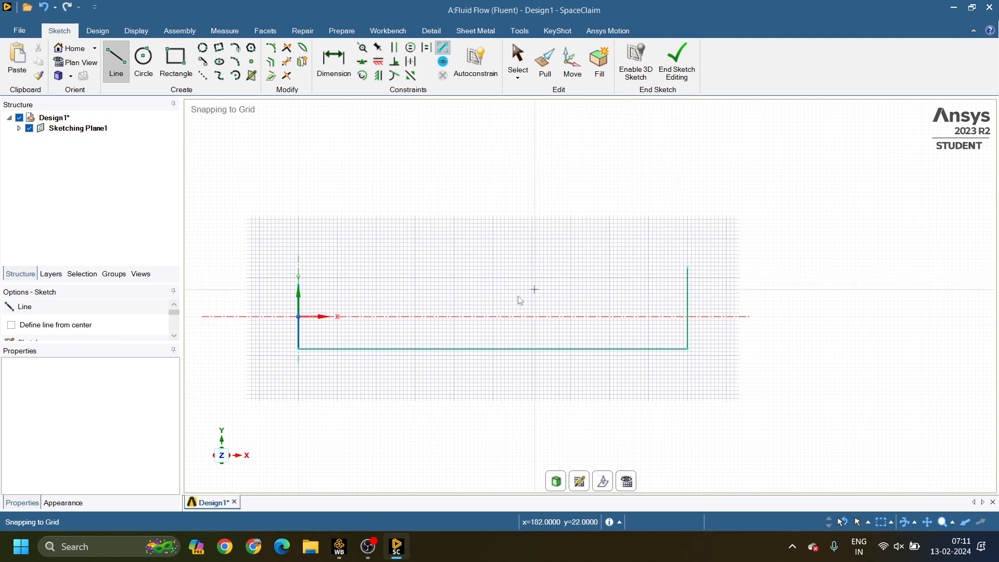
Draw a 58 mm horizontal line from the inlet edge's upper end and close the profile with a sloped line to the 62.68 mm edge's upper end.
{"action": "middle_click_drag", "start_coordinate": [426, 335], "coordinate": [465, 281], "text": "shift"}
{"action": "scroll", "coordinate": [464, 281], "scroll_direction": "up", "scroll_amount": 3}
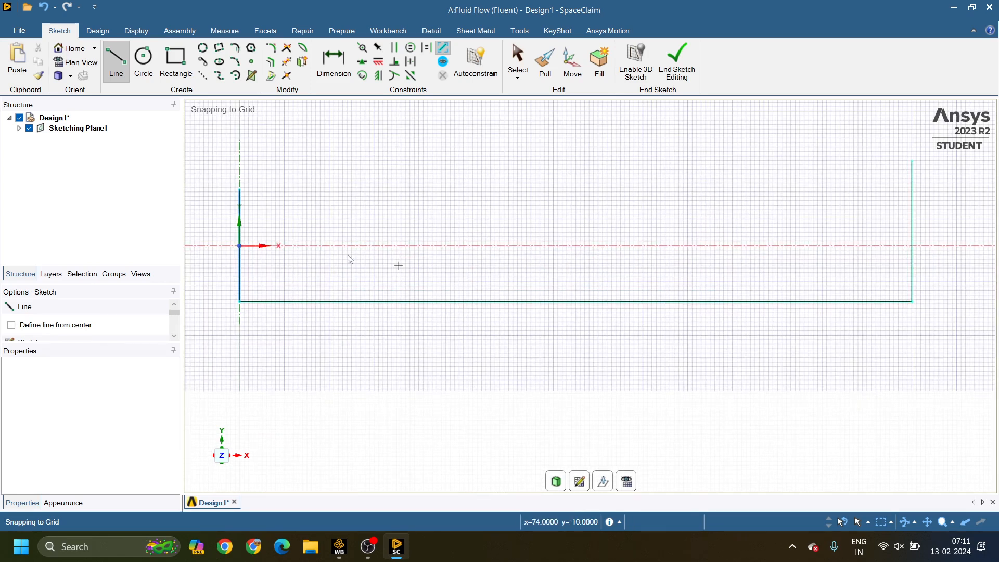
{"action": "left_click", "coordinate": [240, 190]}
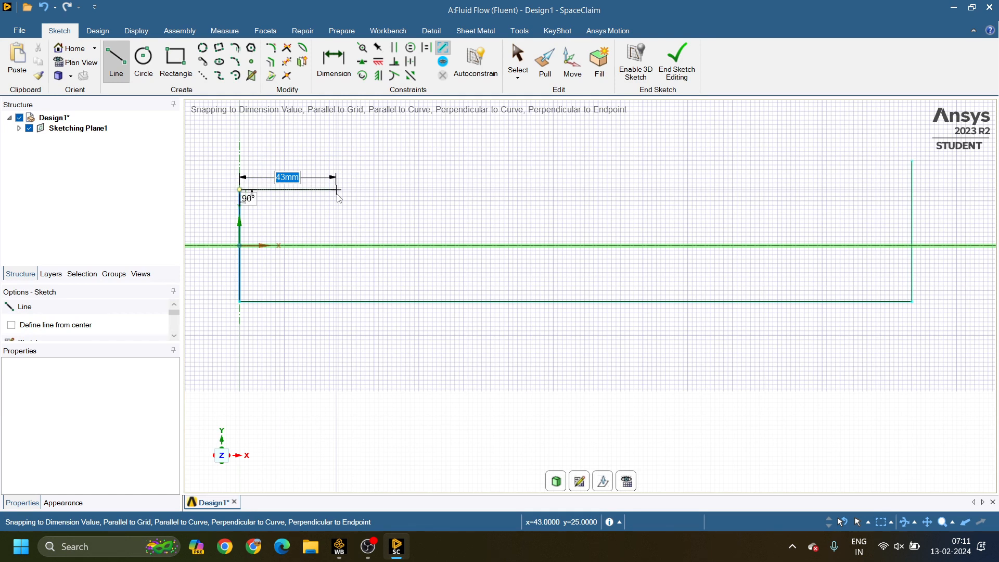
{"action": "type", "text": "58"}
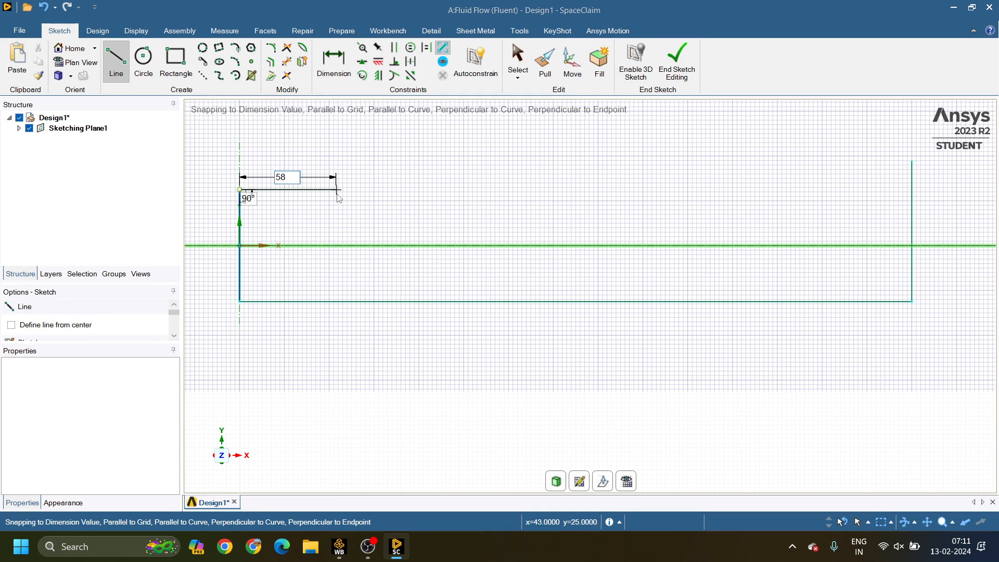
{"action": "key", "text": "Return"}
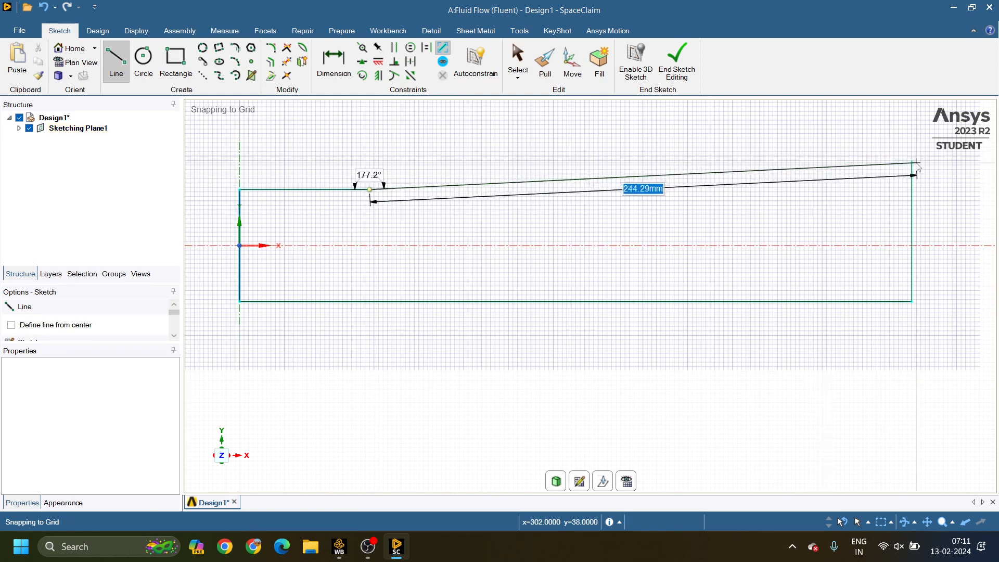
{"action": "left_click", "coordinate": [912, 162]}
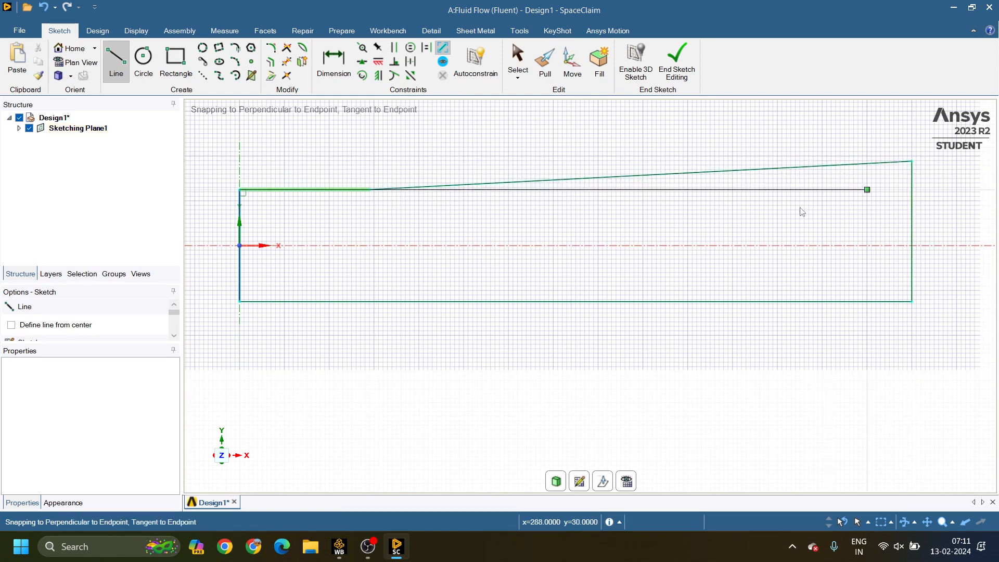
Dimension the upper and lower halves of the vertical edge at the origin.
{"action": "left_click", "coordinate": [334, 62]}
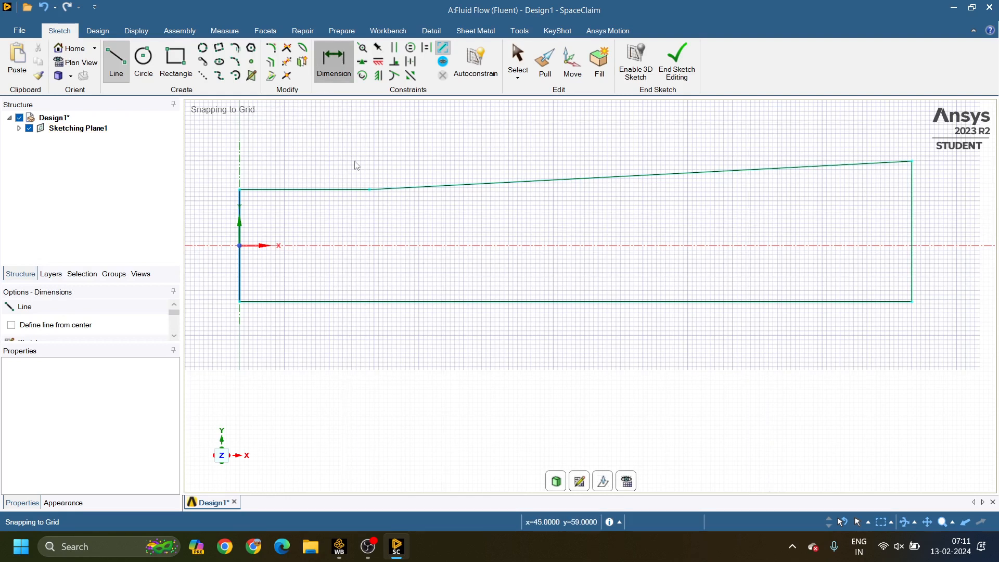
{"action": "left_click", "coordinate": [336, 191]}
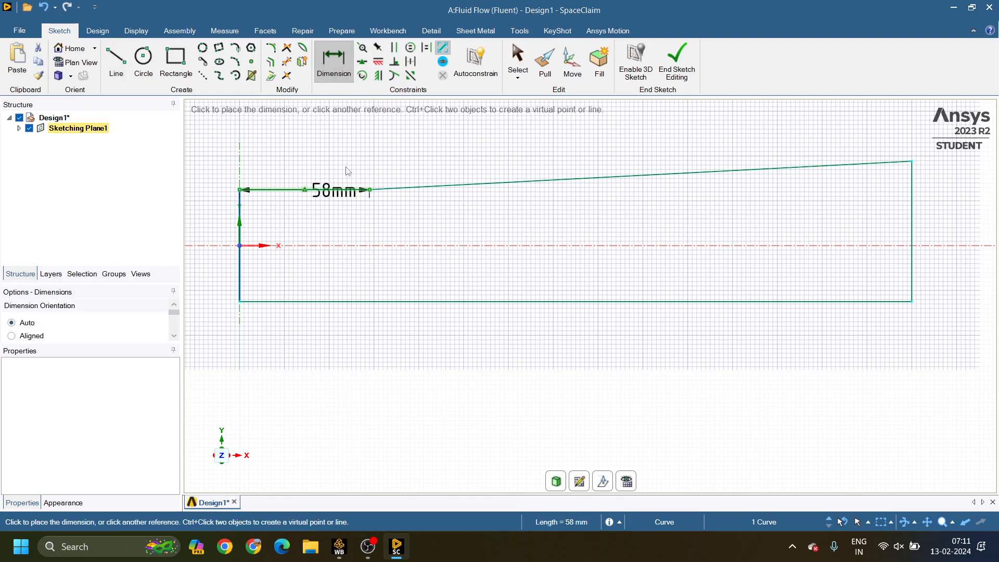
{"action": "key", "text": "Escape"}
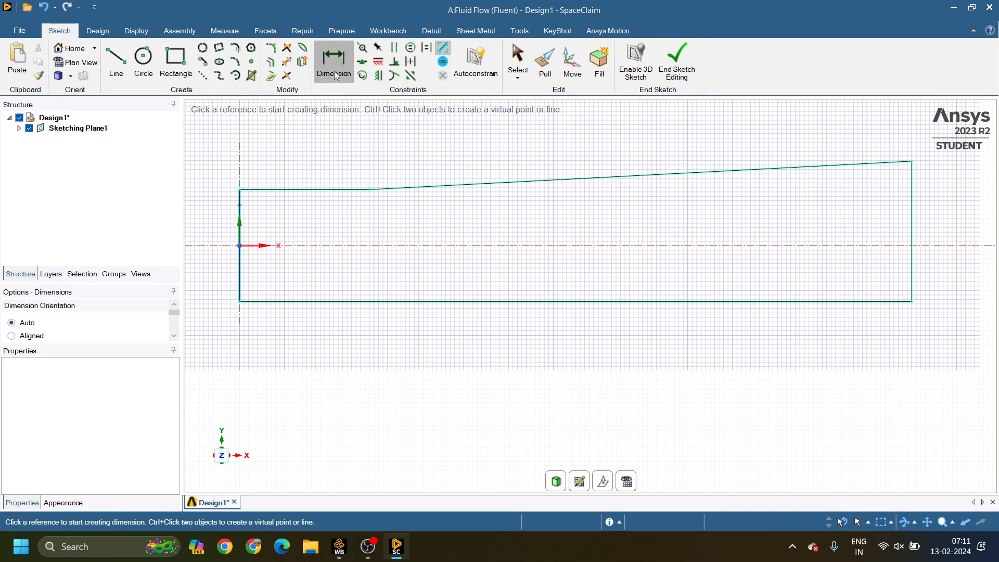
{"action": "left_click", "coordinate": [241, 211]}
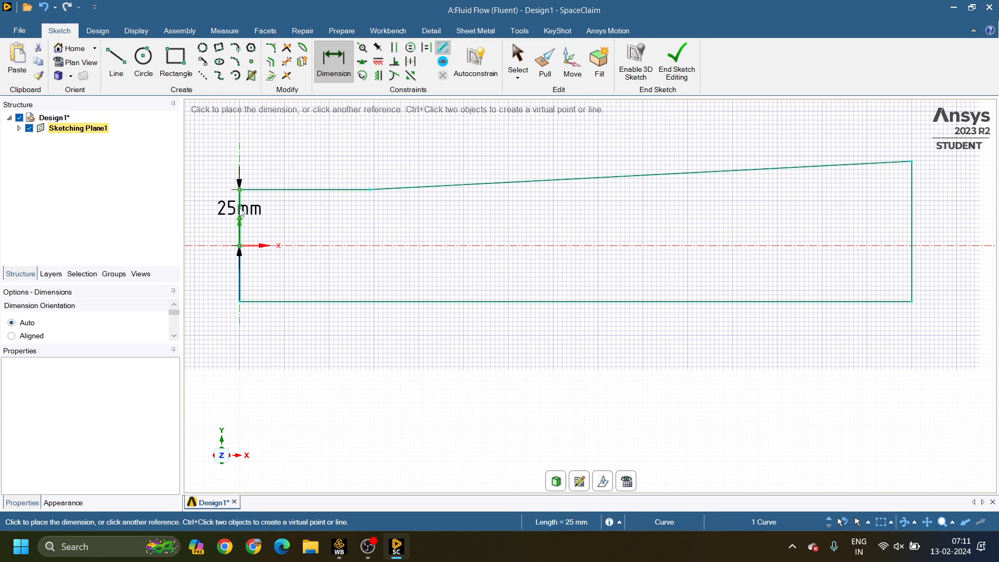
{"action": "left_click", "coordinate": [213, 218]}
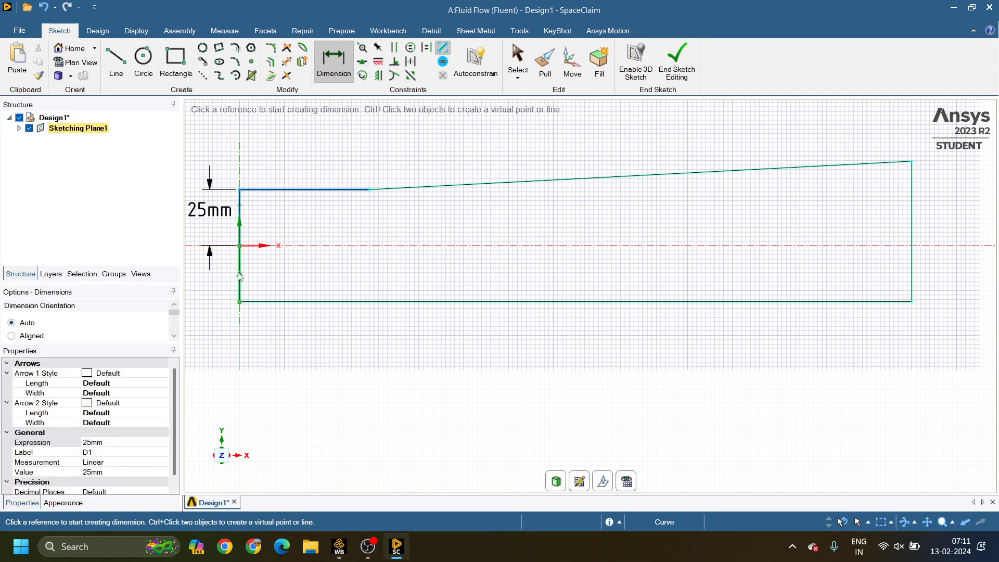
{"action": "left_click", "coordinate": [241, 274]}
{"action": "left_click", "coordinate": [216, 279]}
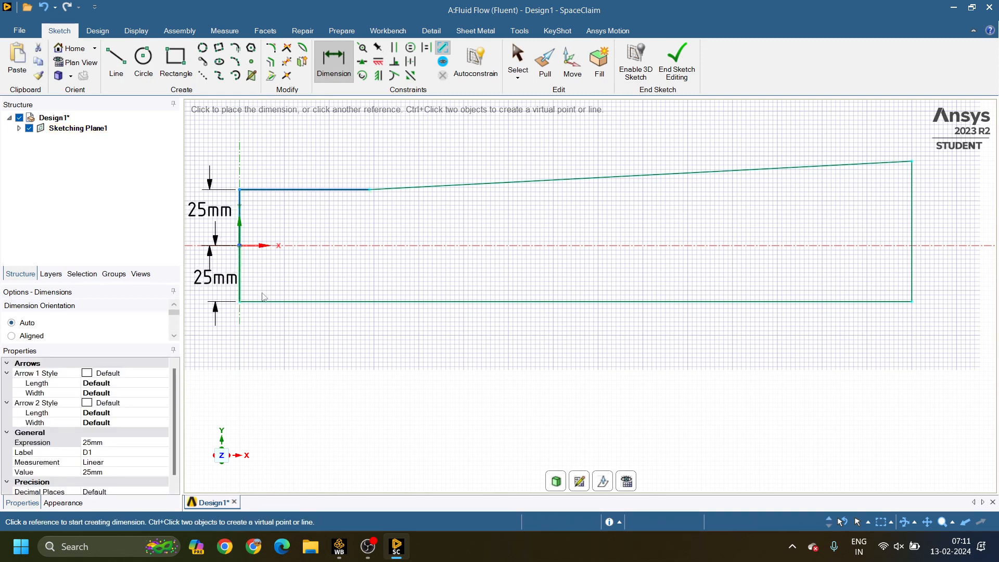
Dimension the profile's long horizontal bottom edge and the vertical edge at its far end.
{"action": "left_click", "coordinate": [319, 302]}
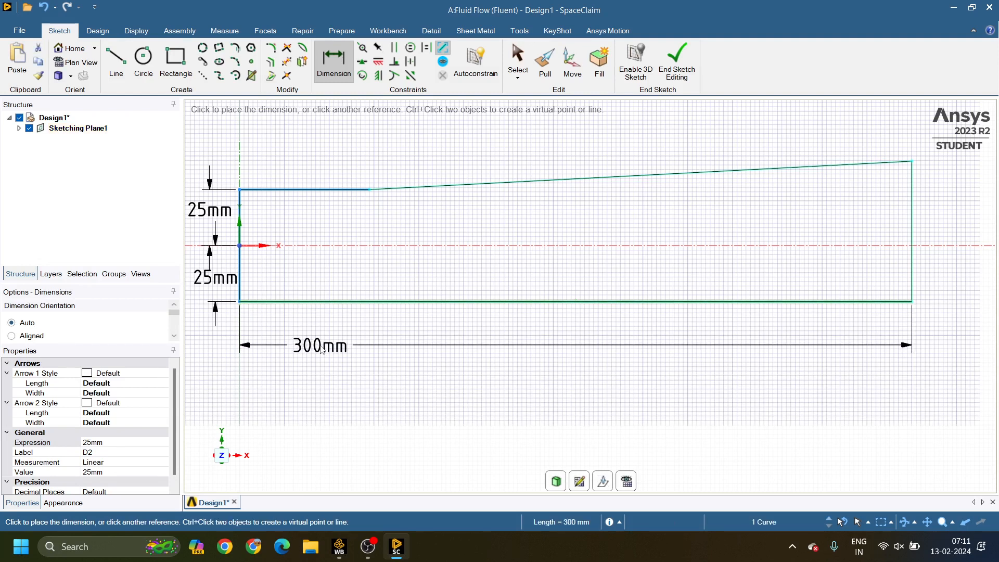
{"action": "left_click", "coordinate": [322, 348]}
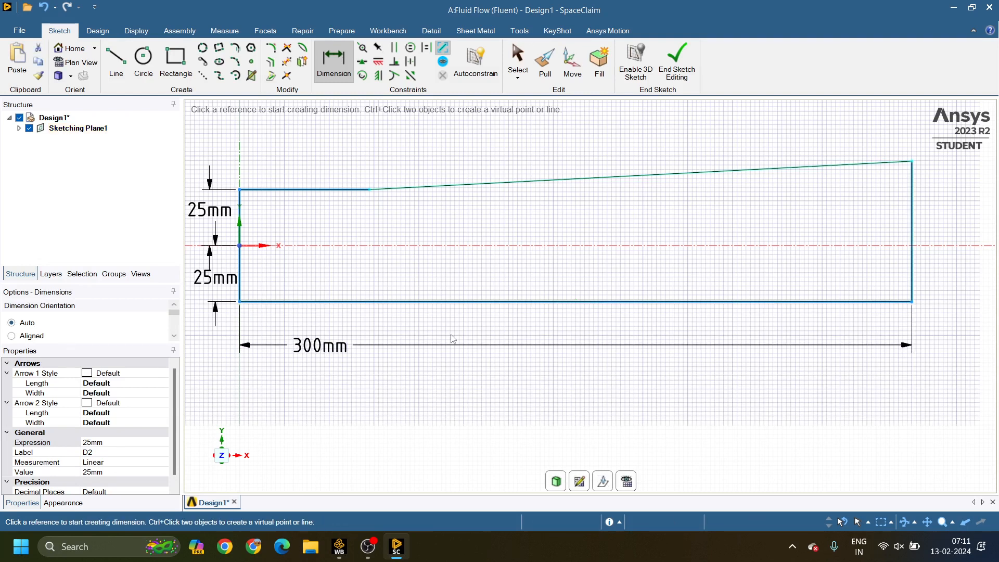
{"action": "left_click", "coordinate": [915, 234]}
{"action": "left_click", "coordinate": [956, 229]}
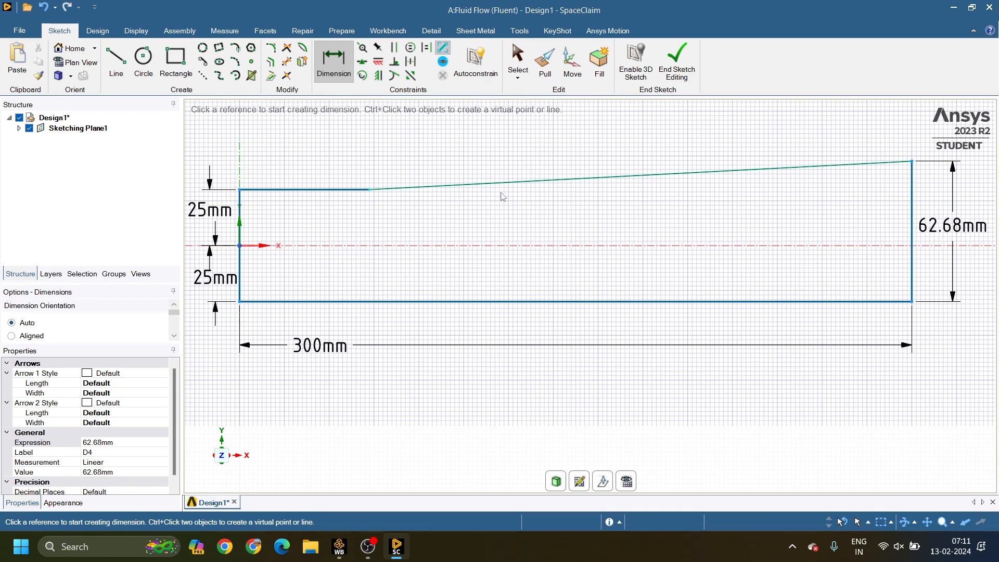
Dimension the short horizontal line at the channel's upper inlet side and the sloped upper wall.
{"action": "left_click", "coordinate": [330, 190]}
{"action": "left_click", "coordinate": [342, 167]}
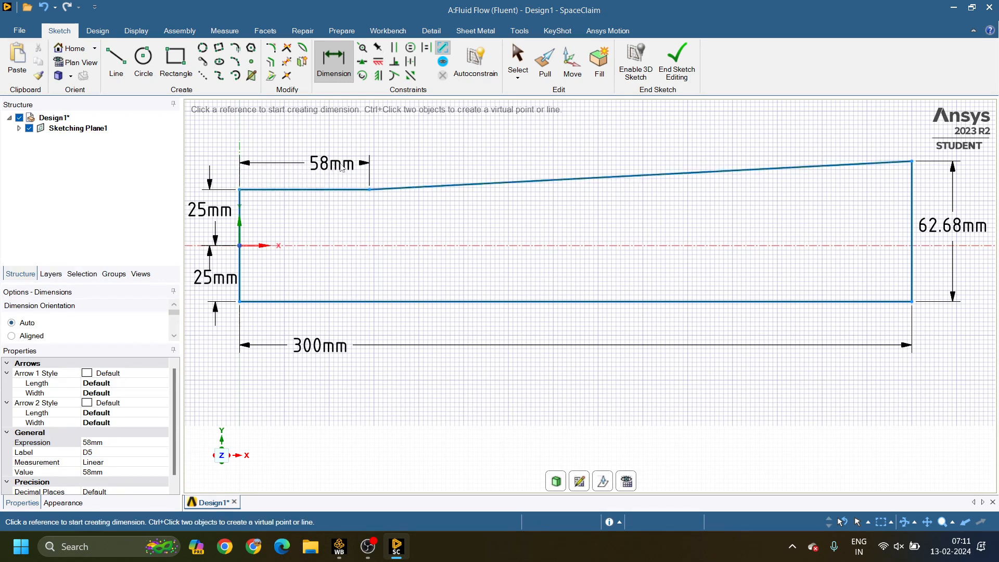
{"action": "left_click", "coordinate": [479, 185]}
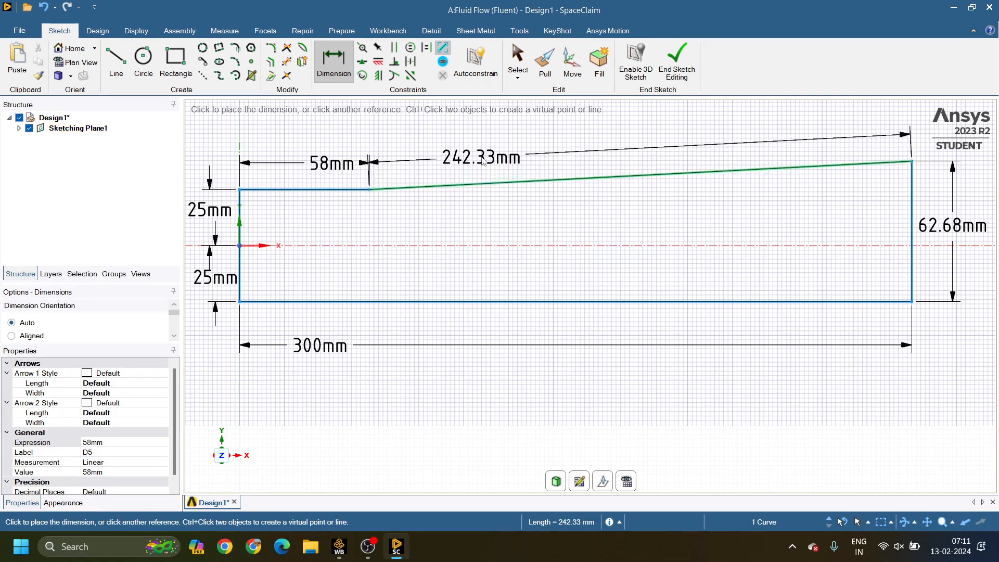
{"action": "left_click", "coordinate": [483, 162]}
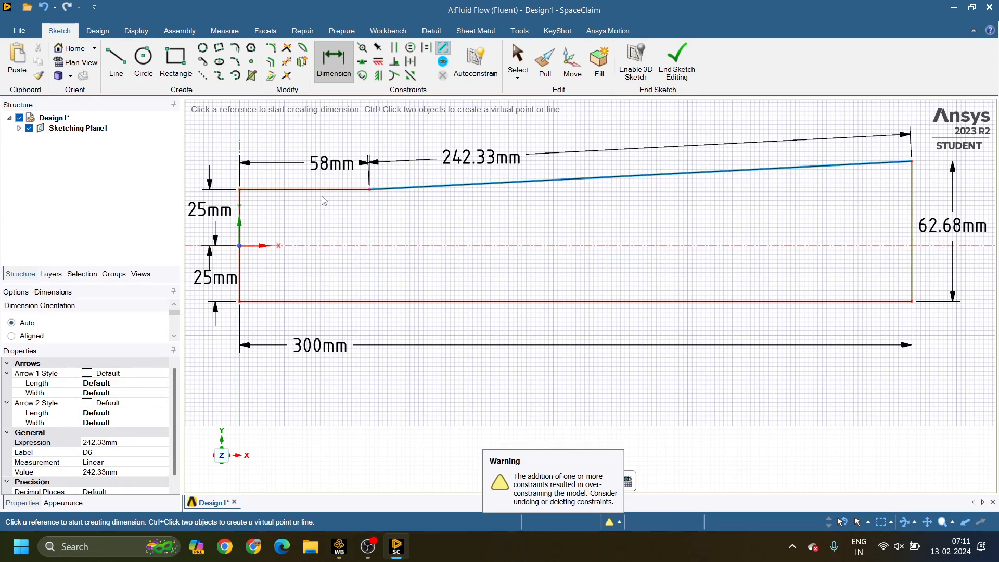
Add an angular dimension between the short upper horizontal line and the sloped upper wall.
{"action": "left_click", "coordinate": [465, 190]}
{"action": "left_click", "coordinate": [422, 188]}
{"action": "left_click", "coordinate": [355, 189]}
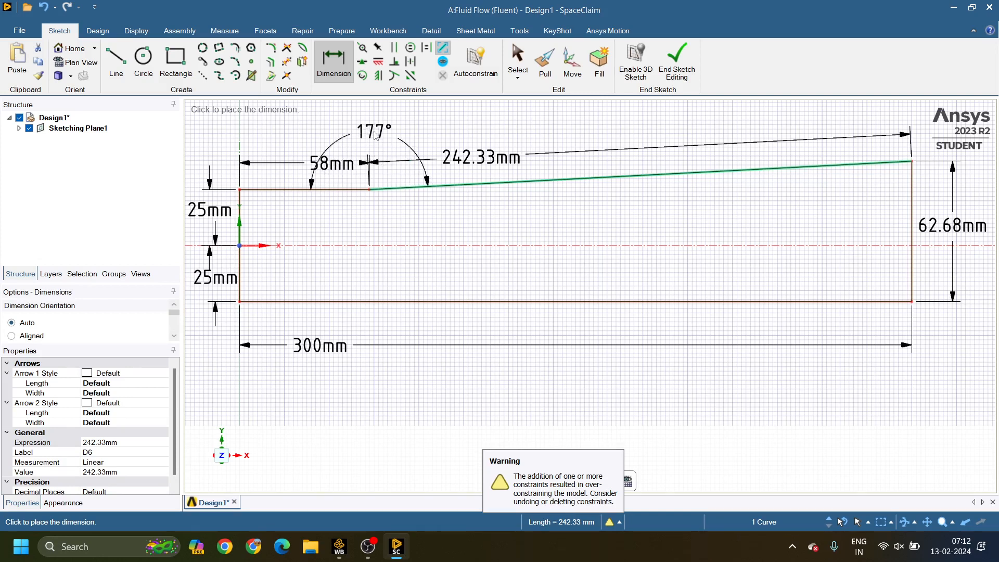
{"action": "left_click", "coordinate": [374, 135]}
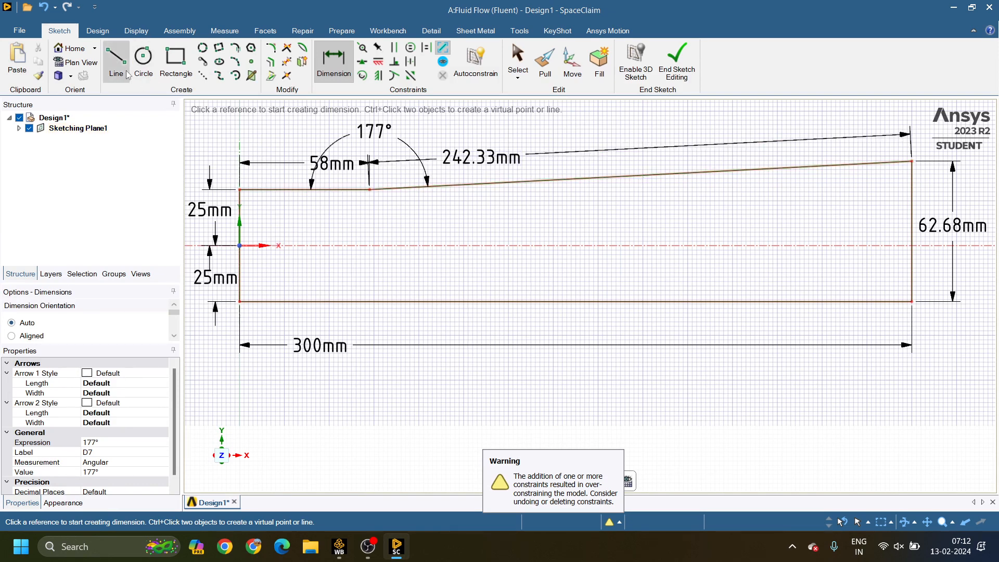
Draw a 32 mm horizontal line inside the channel, about 2 mm above the X axis and starting at about x = 41 mm.
{"action": "left_click", "coordinate": [116, 60]}
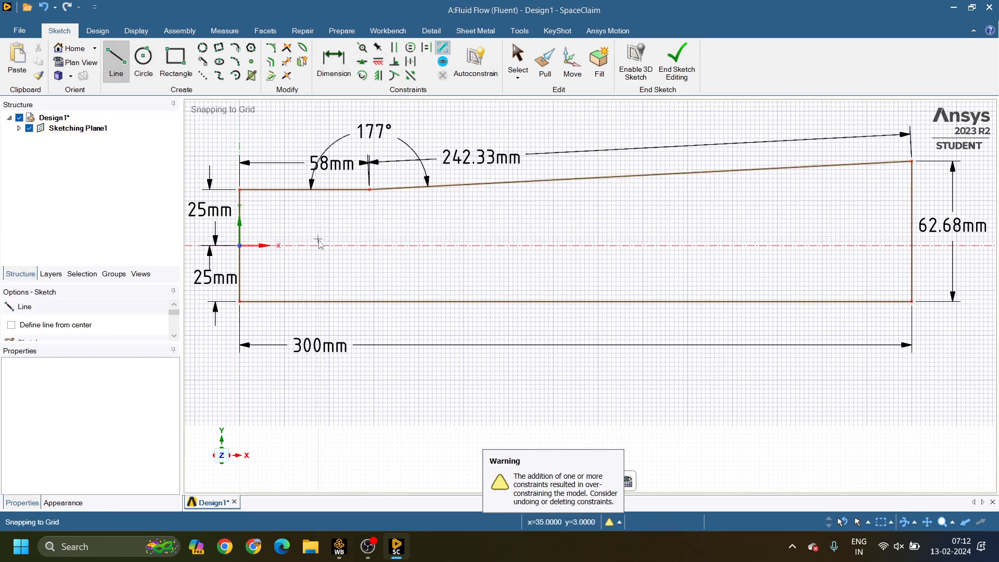
{"action": "scroll", "coordinate": [319, 242], "scroll_direction": "up", "scroll_amount": 2}
{"action": "middle_click_drag", "start_coordinate": [346, 242], "coordinate": [505, 239], "text": "ctrl"}
{"action": "scroll", "coordinate": [378, 248], "scroll_direction": "up", "scroll_amount": 1}
{"action": "scroll", "coordinate": [411, 245], "scroll_direction": "up", "scroll_amount": 2}
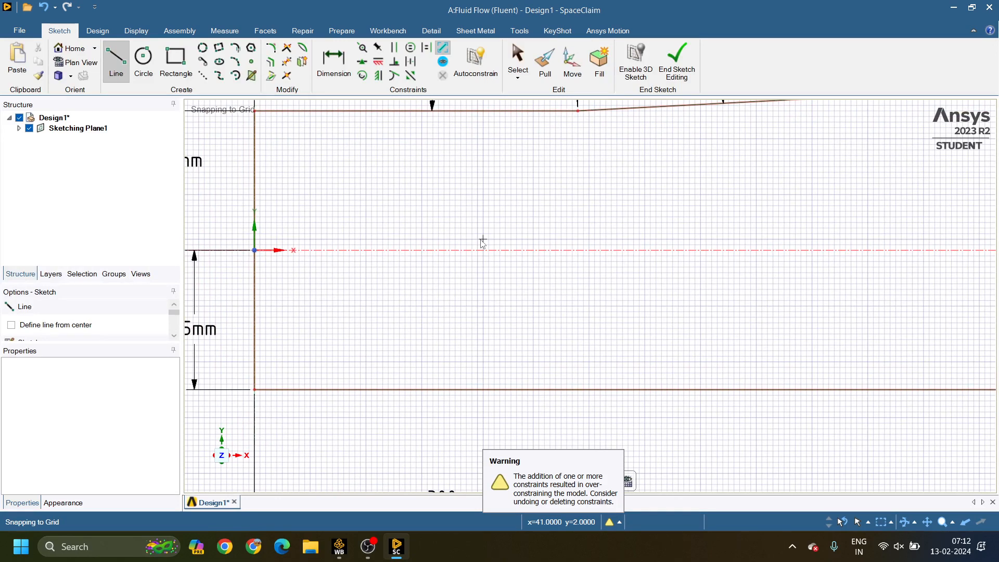
{"action": "left_click", "coordinate": [483, 241]}
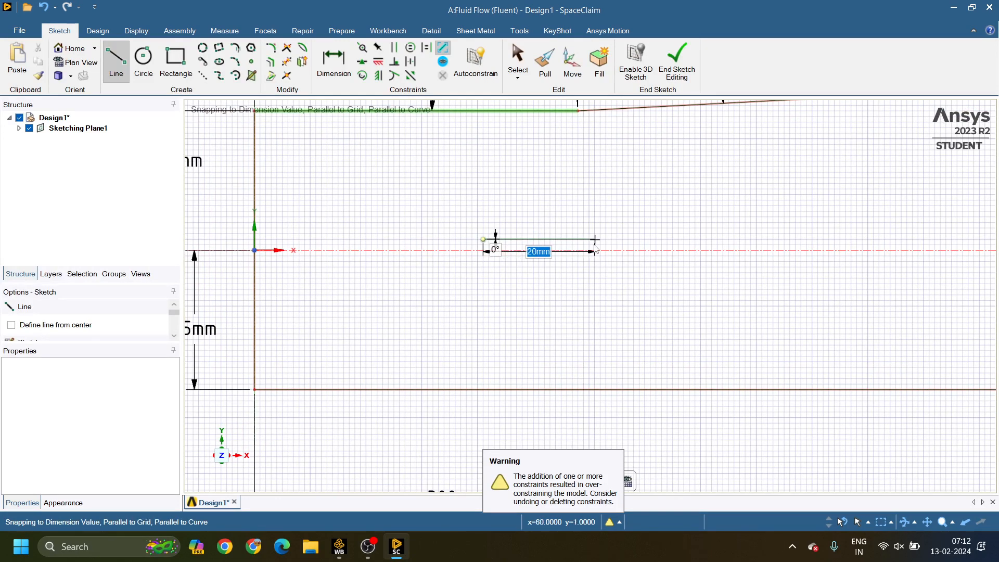
{"action": "type", "text": "32"}
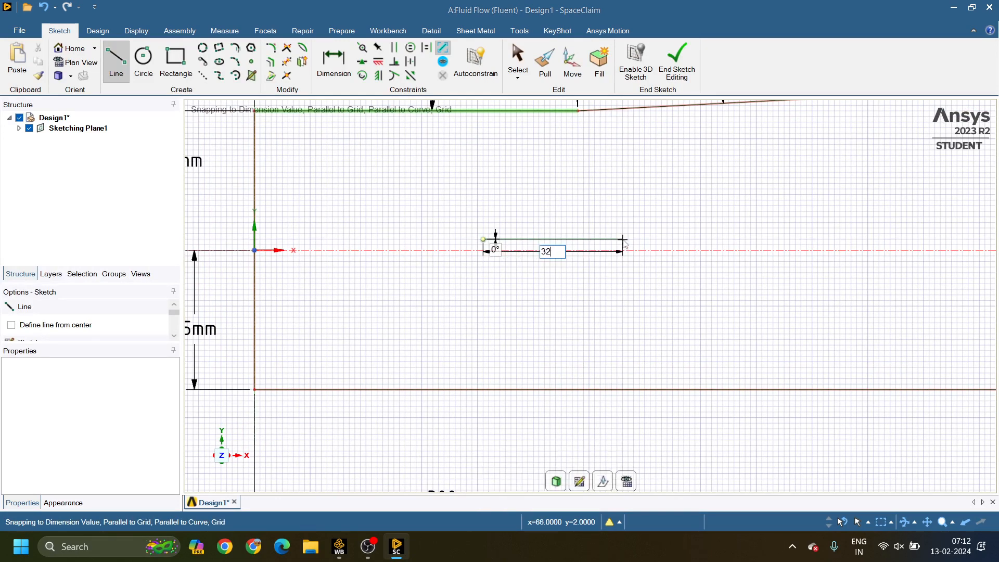
{"action": "key", "text": "Return"}
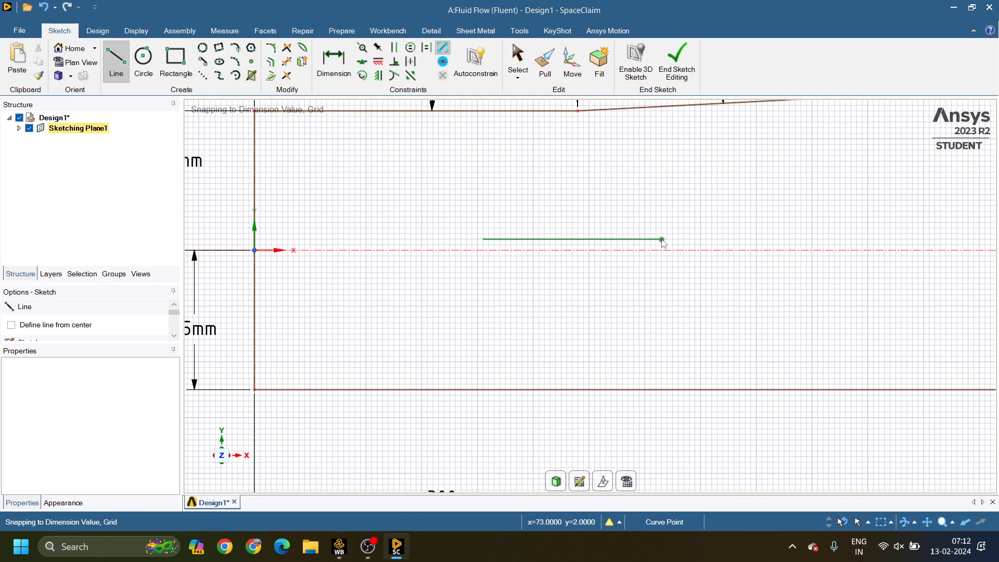
Dimension the inner line's start point horizontally from the inlet edge and set the distance to 35 mm.
{"action": "left_click", "coordinate": [331, 77]}
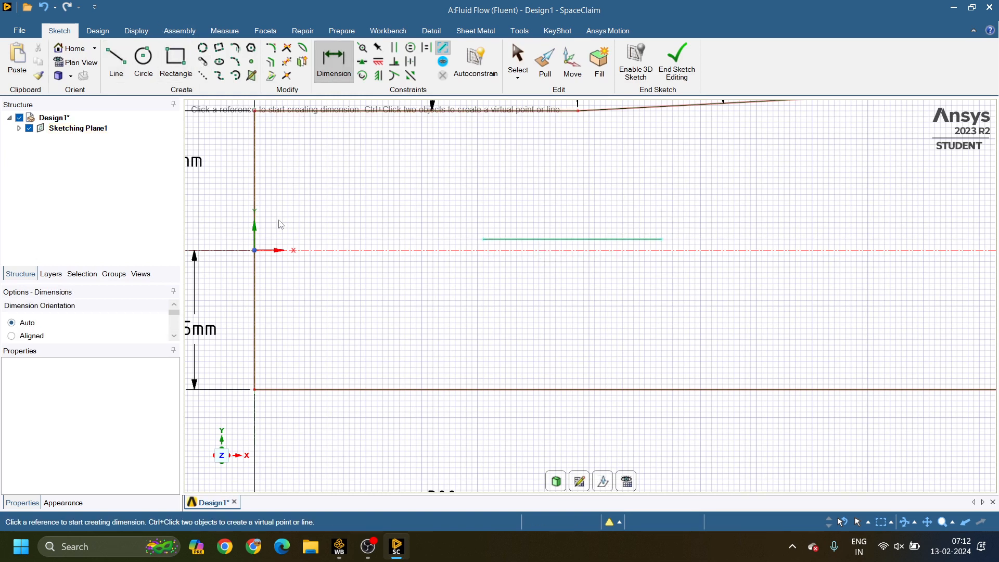
{"action": "left_click", "coordinate": [483, 240]}
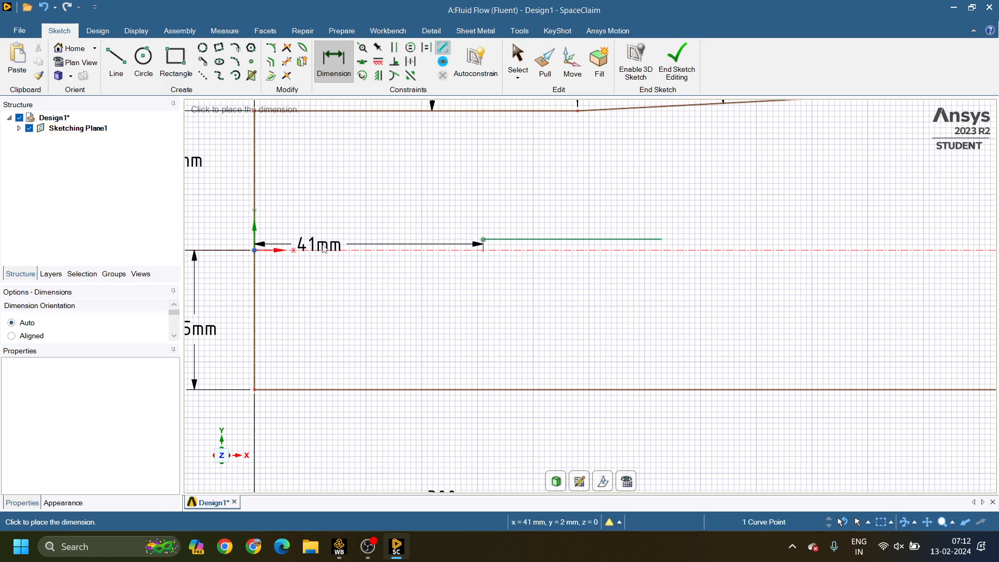
{"action": "left_click", "coordinate": [311, 249]}
{"action": "type", "text": "35"}
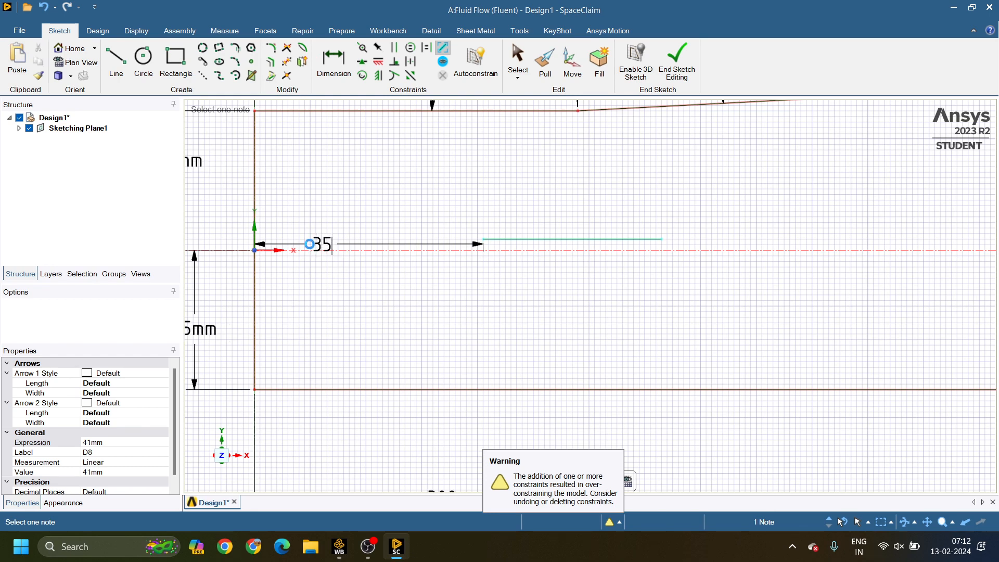
{"action": "key", "text": "Return"}
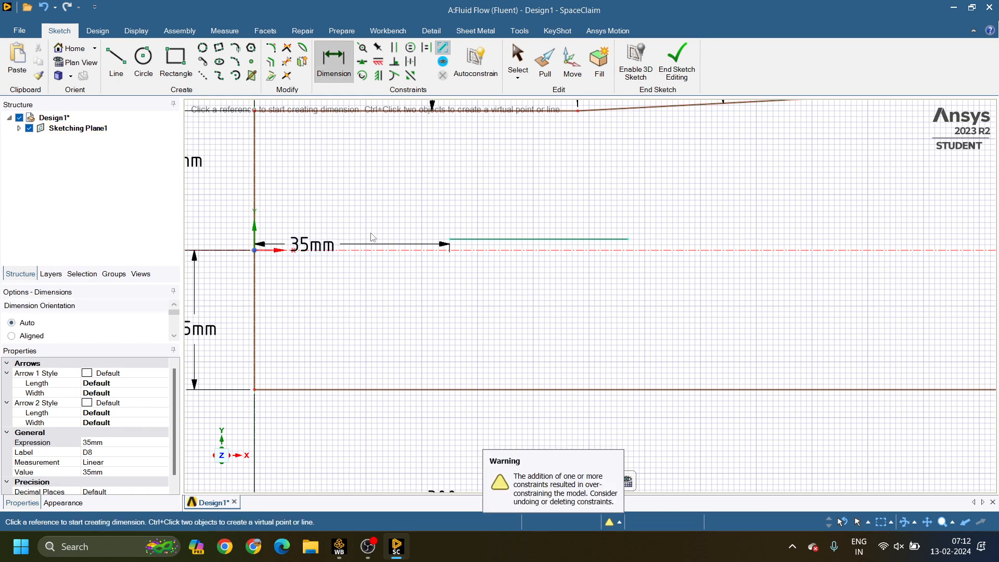
From the 32 mm line's far end, draw a 1 mm line upward and a 9.8 mm horizontal line back toward the inlet.
{"action": "left_click", "coordinate": [117, 66]}
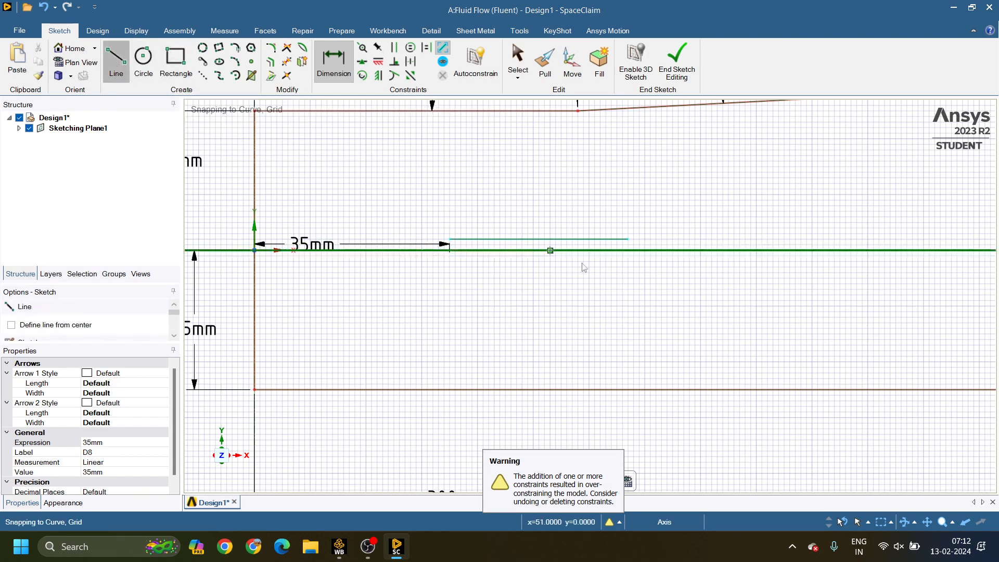
{"action": "scroll", "coordinate": [629, 241], "scroll_direction": "up", "scroll_amount": 3}
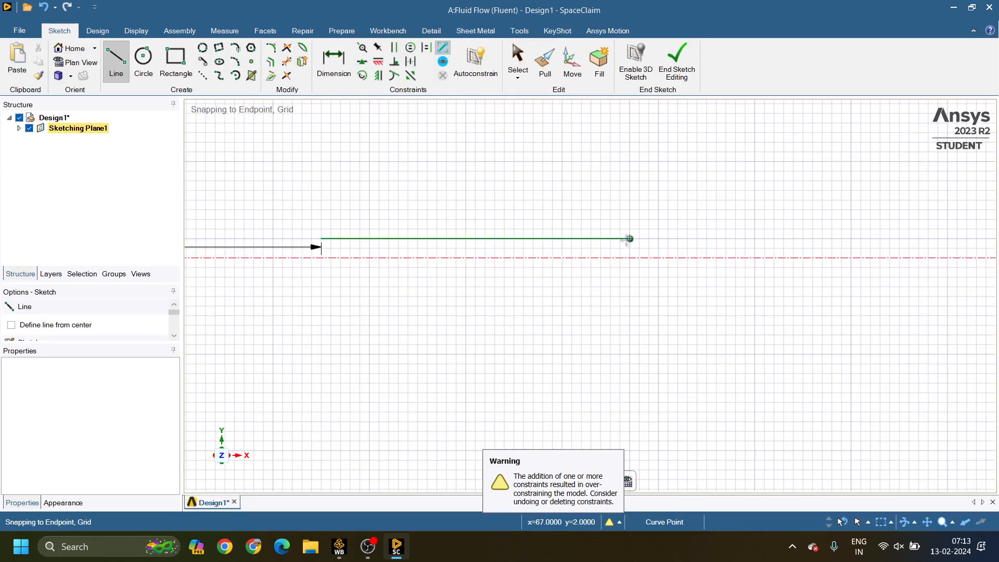
{"action": "middle_click_drag", "start_coordinate": [629, 240], "coordinate": [677, 245], "text": "shift"}
{"action": "left_click", "coordinate": [677, 243]}
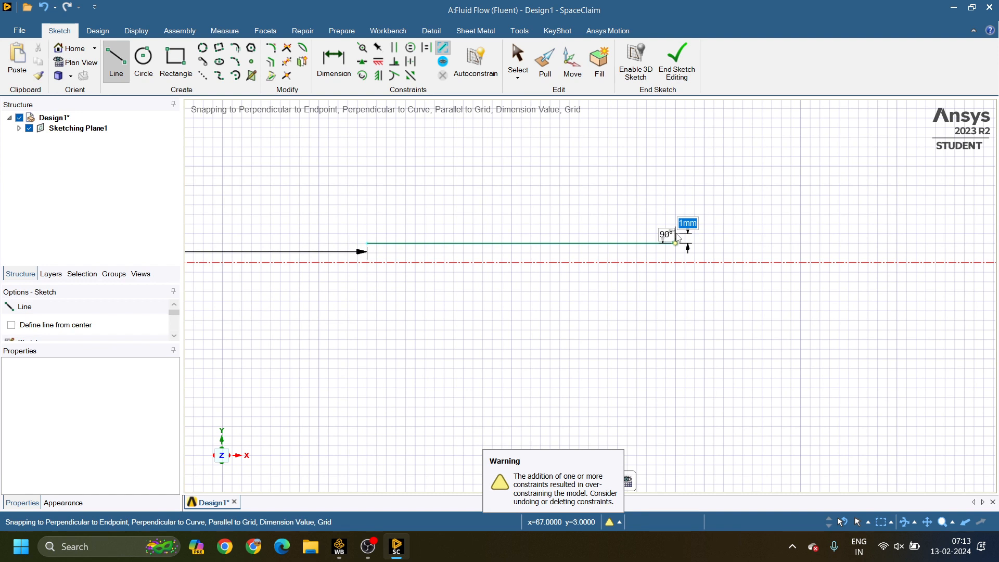
{"action": "key", "text": "Escape"}
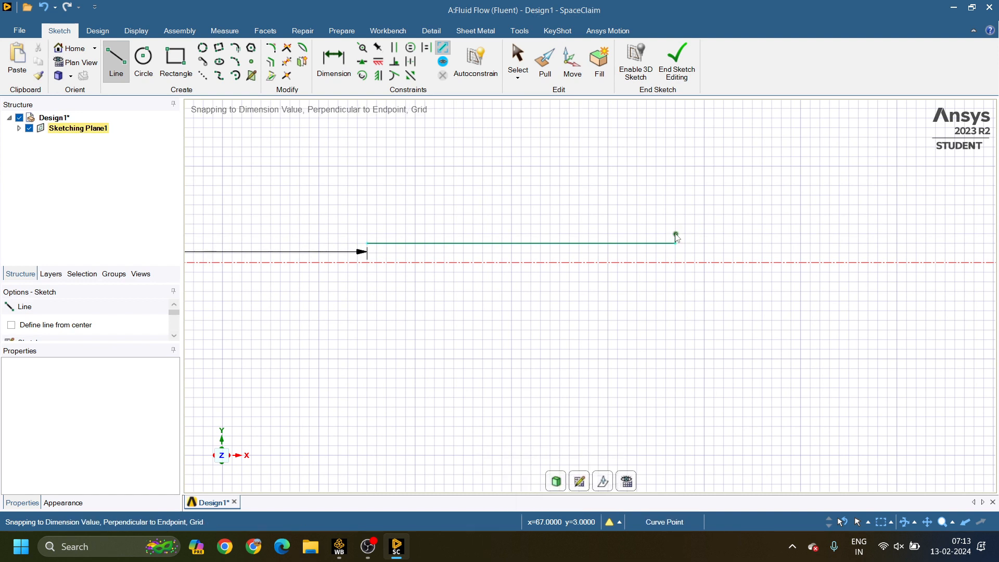
{"action": "left_click", "coordinate": [676, 234]}
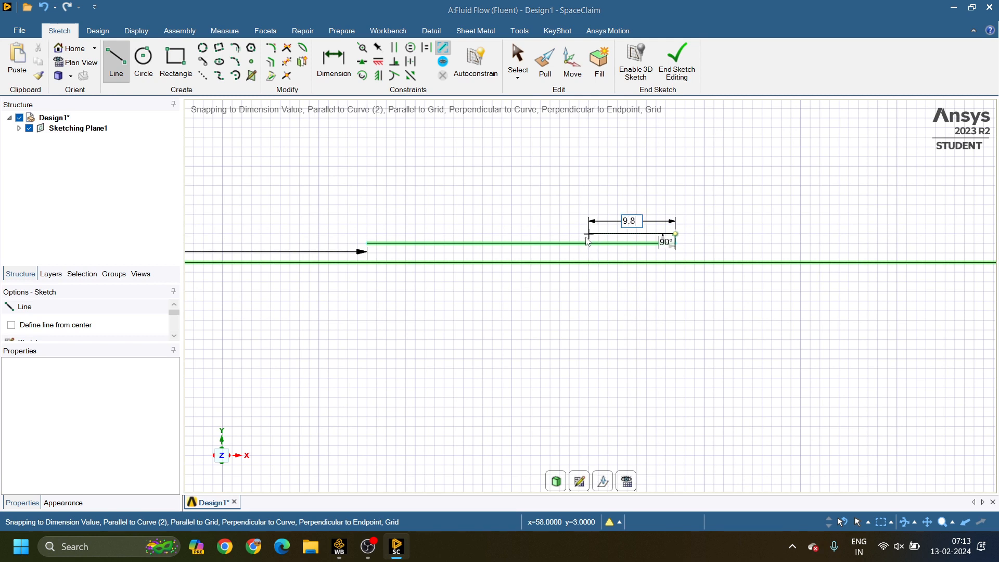
{"action": "left_click", "coordinate": [582, 234]}
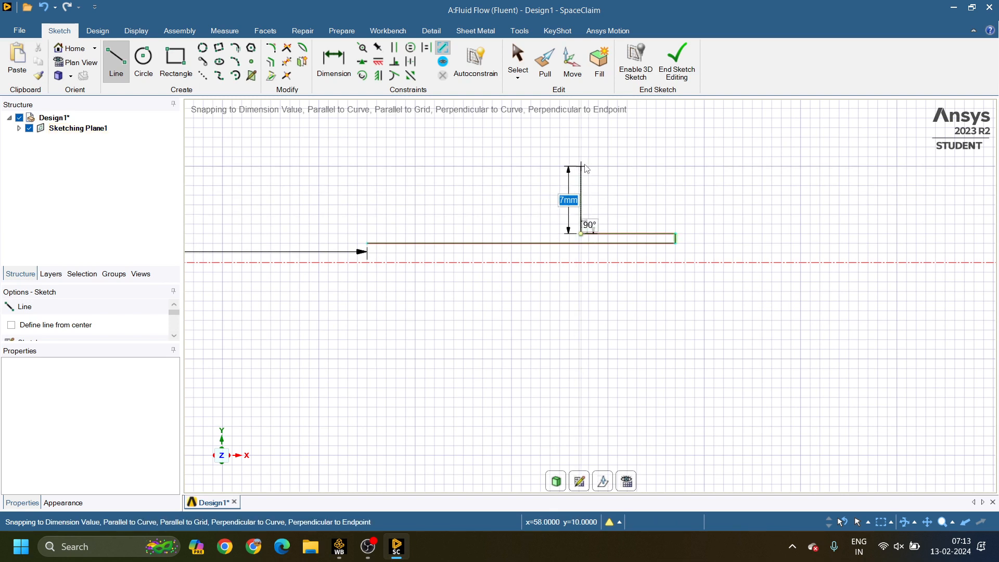
Draw a 5 mm vertical line upward from the 9.8 mm line's end and close the wedge with a sloped line to the 32 mm line's start.
{"action": "type", "text": "5"}
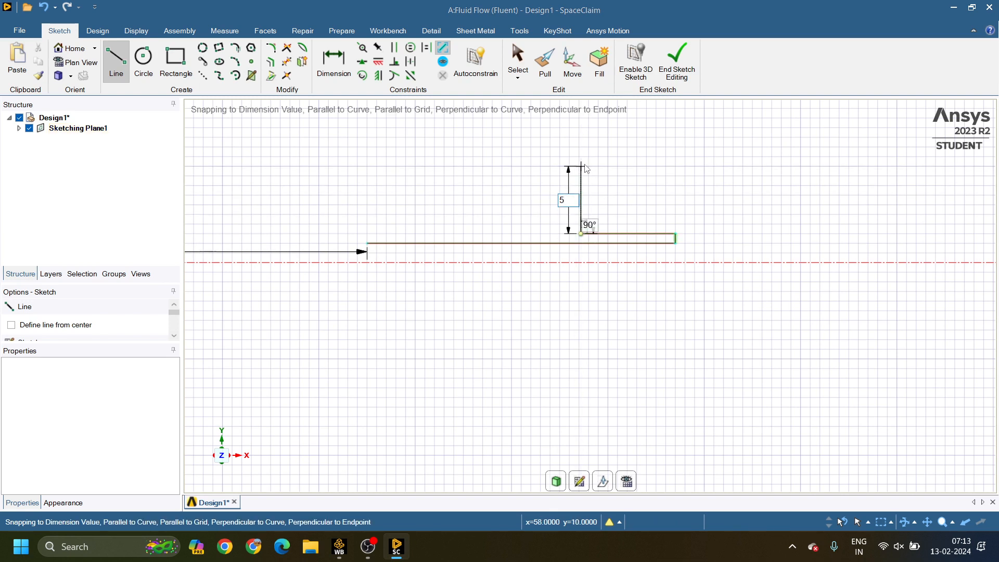
{"action": "key", "text": "Return"}
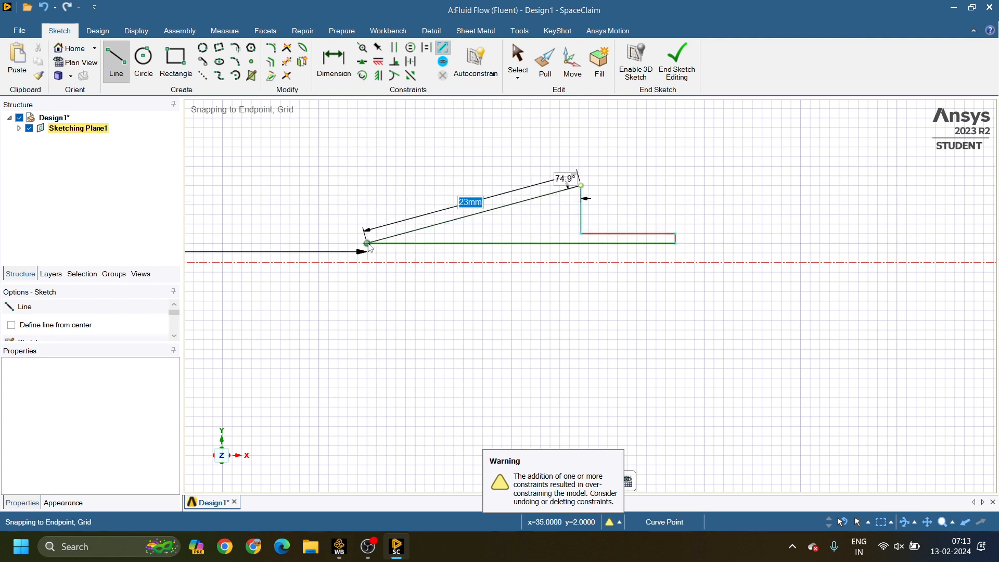
{"action": "left_click", "coordinate": [368, 244]}
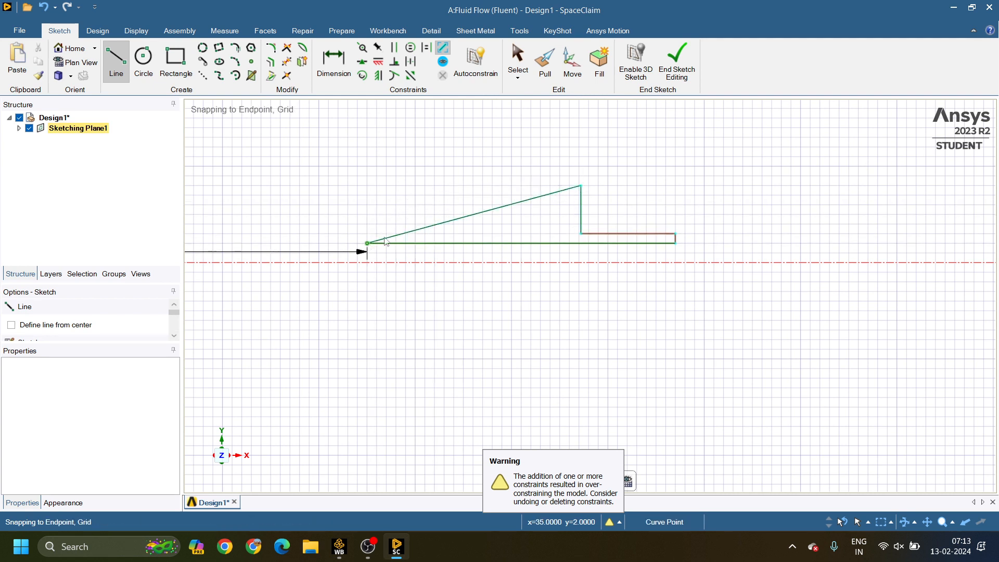
Dimension the wedge's sloped edge and its tall vertical edge.
{"action": "left_click", "coordinate": [327, 78]}
{"action": "left_click", "coordinate": [483, 215]}
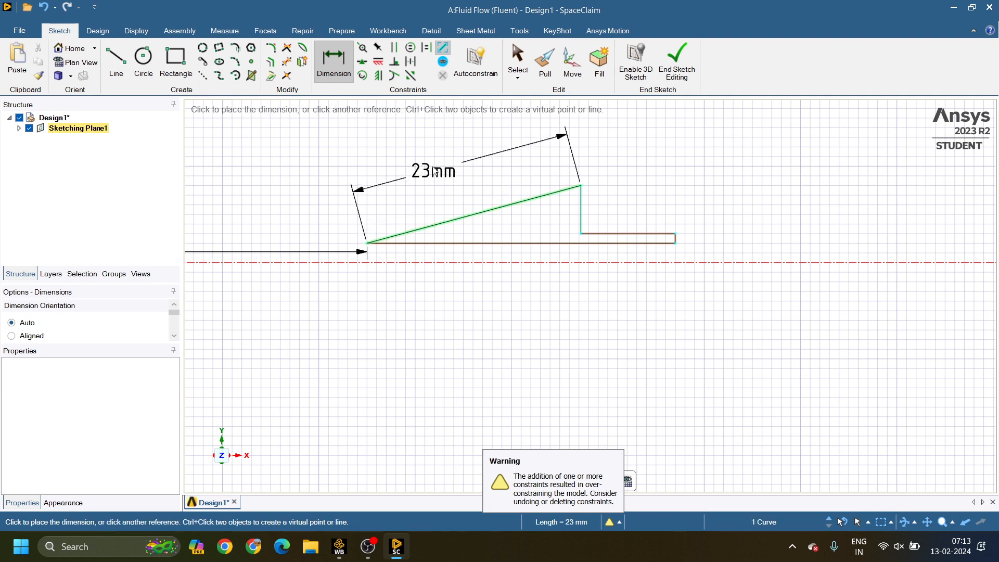
{"action": "left_click", "coordinate": [432, 164]}
{"action": "left_click", "coordinate": [582, 211]}
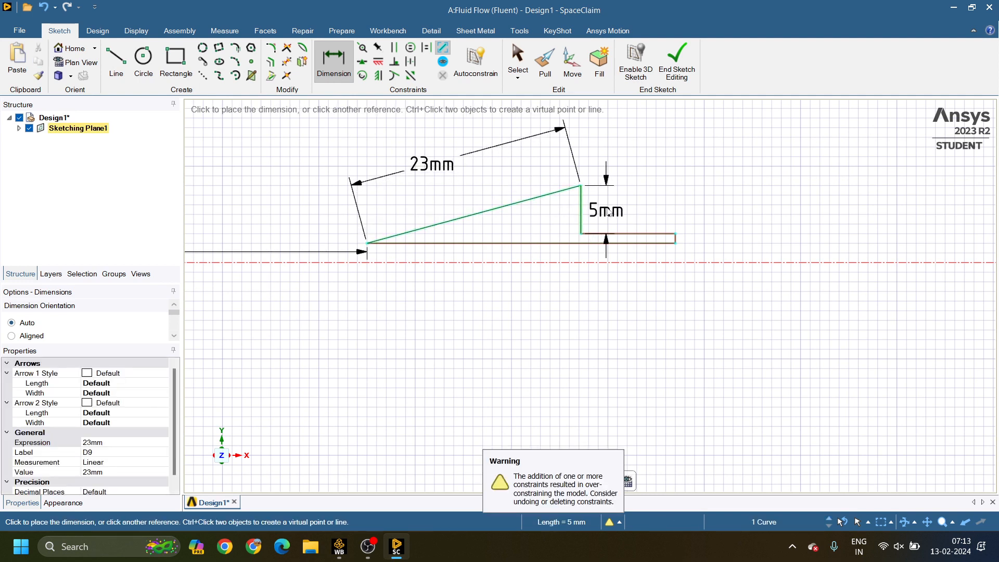
{"action": "left_click", "coordinate": [607, 211]}
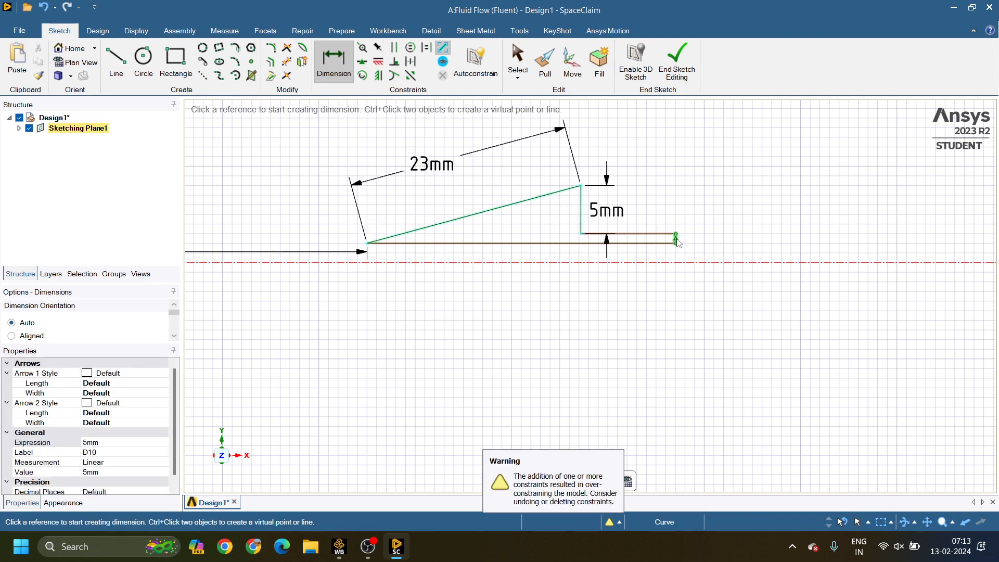
Dimension the wedge's short end edge, its long bottom edge and the horizontal edge of its tail.
{"action": "left_click", "coordinate": [677, 241]}
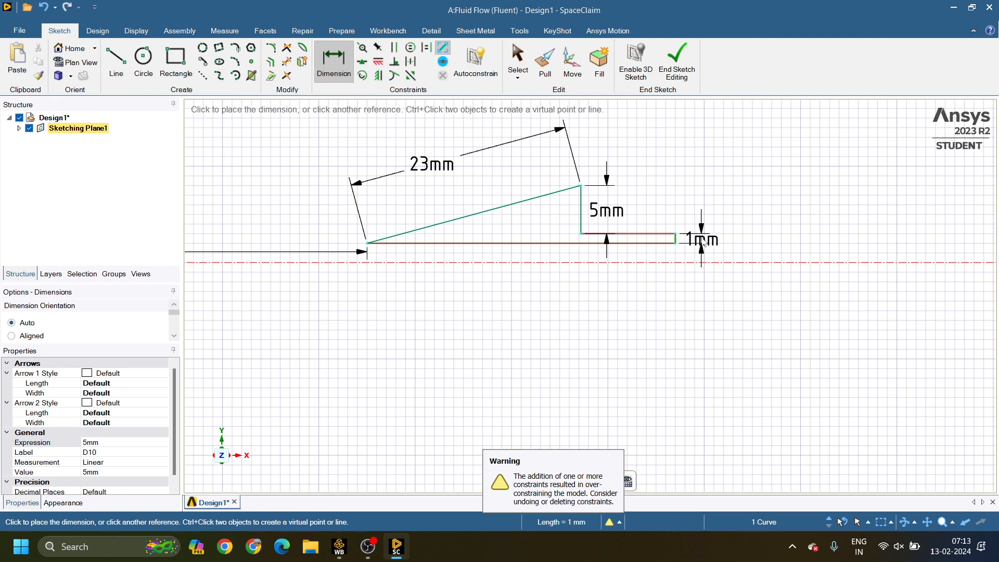
{"action": "left_click", "coordinate": [564, 244]}
{"action": "left_click", "coordinate": [564, 254]}
{"action": "left_click", "coordinate": [652, 233]}
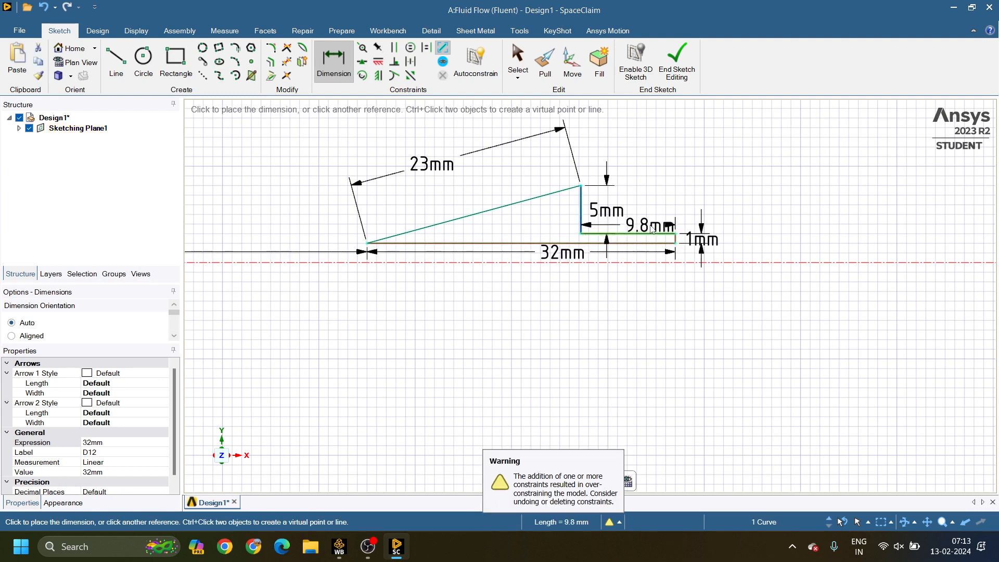
{"action": "left_click", "coordinate": [653, 229]}
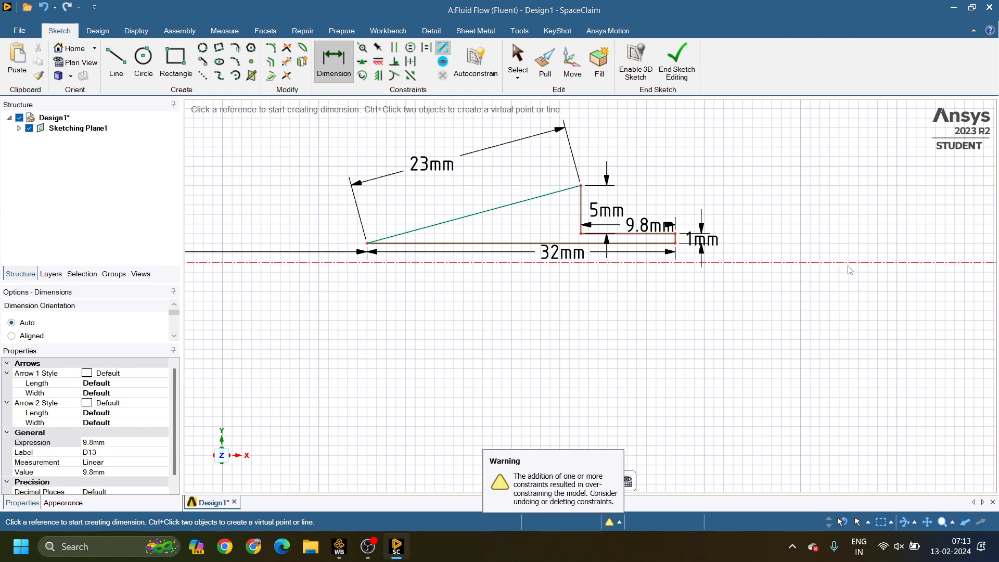
Mirror all the wedge's edges about the channel's horizontal centreline to create the lower wedge.
{"action": "scroll", "coordinate": [838, 270], "scroll_direction": "up", "scroll_amount": 3}
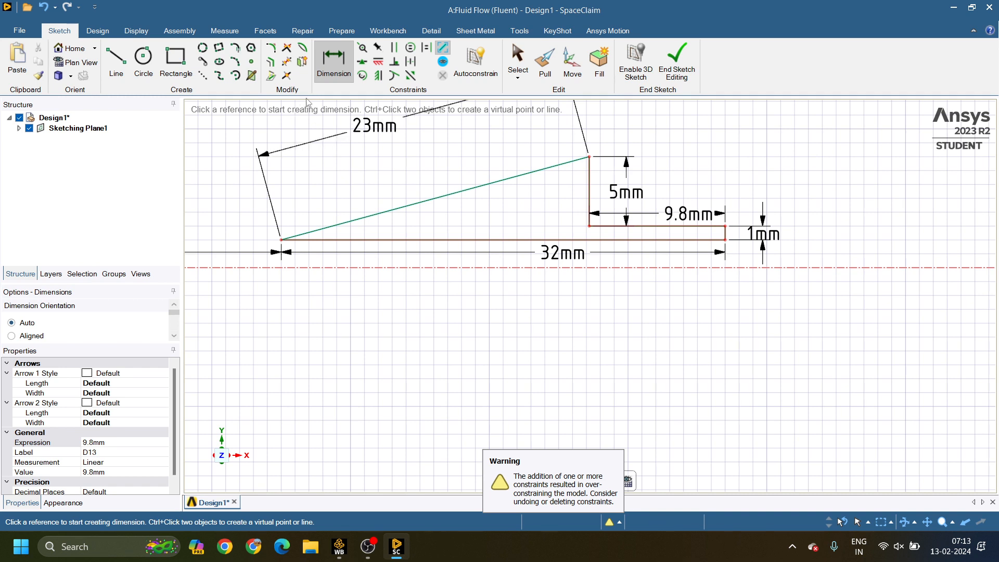
{"action": "left_click", "coordinate": [302, 62]}
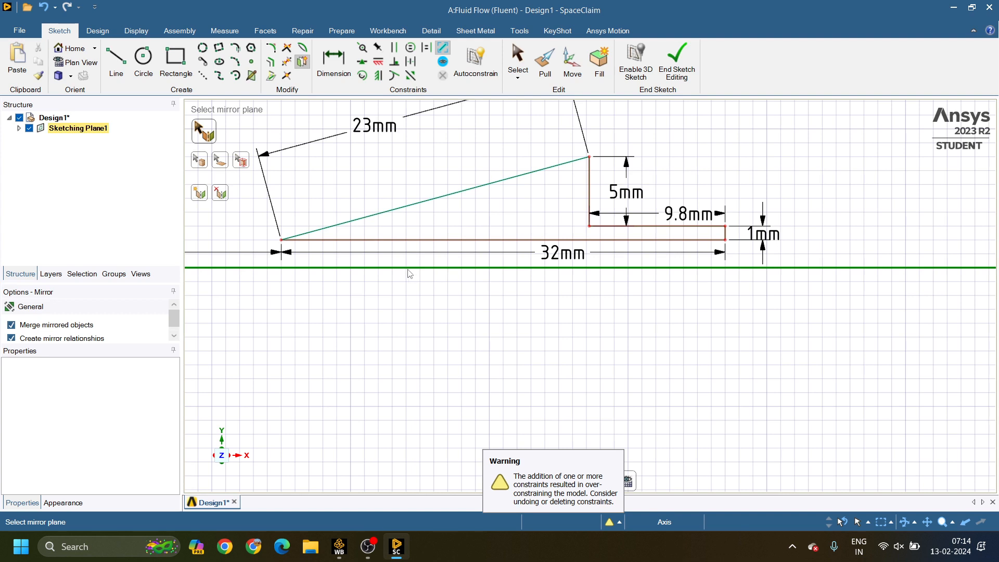
{"action": "left_click", "coordinate": [802, 268]}
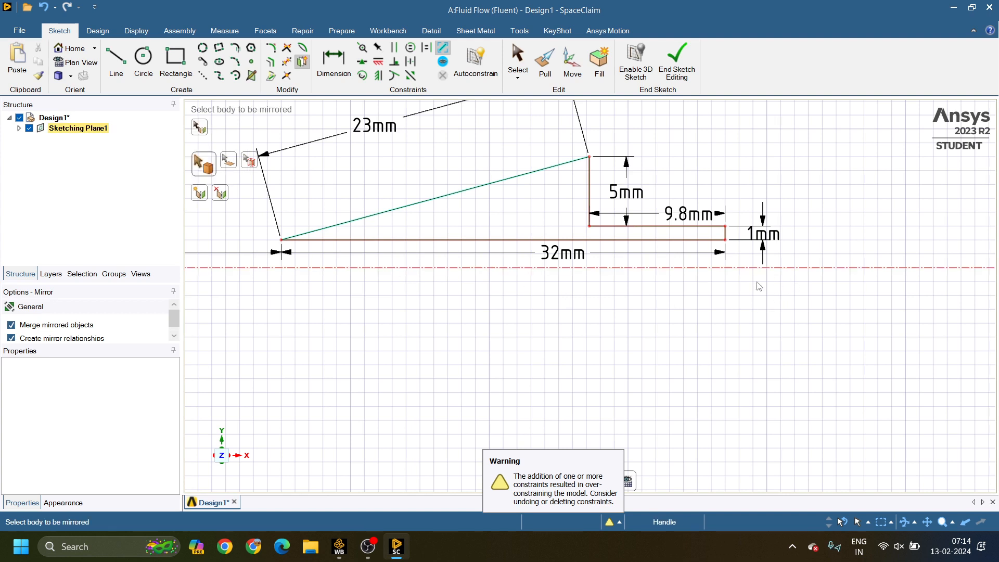
{"action": "left_click", "coordinate": [452, 243]}
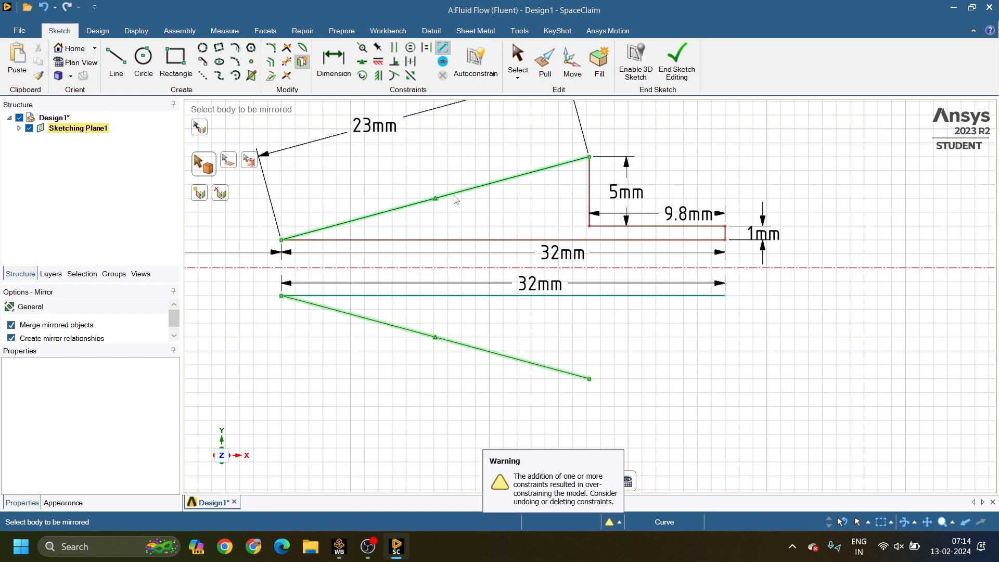
{"action": "left_click", "coordinate": [455, 200]}
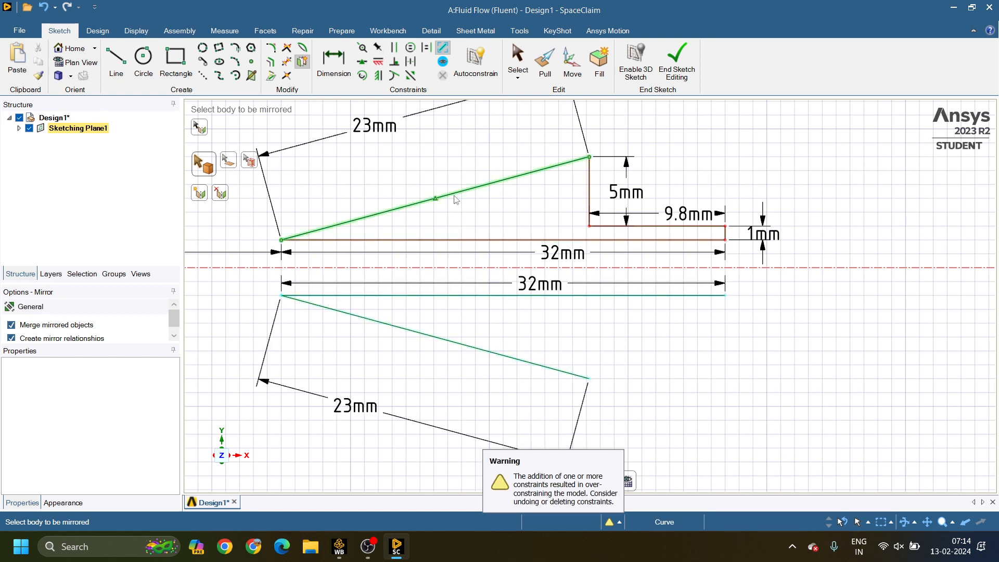
{"action": "left_click", "coordinate": [591, 195]}
{"action": "left_click", "coordinate": [676, 226]}
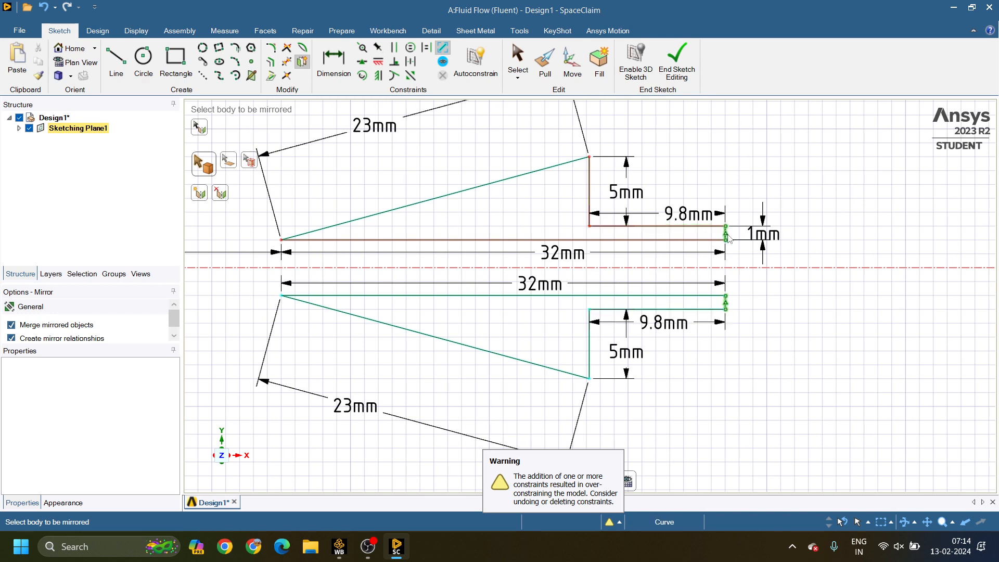
{"action": "left_click", "coordinate": [727, 235]}
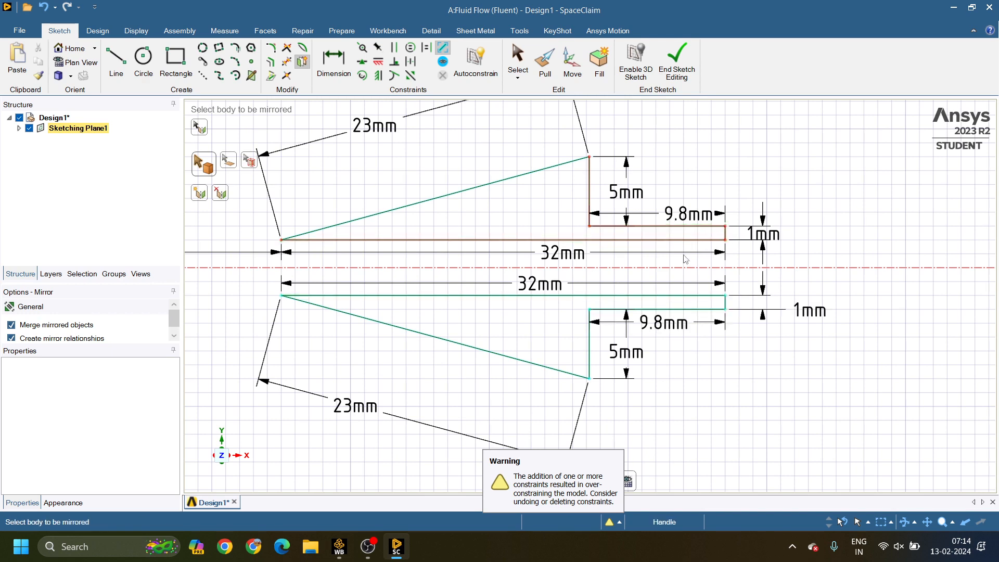
Dimension the vertical gap between the long inner edges of the upper and lower wedges.
{"action": "scroll", "coordinate": [799, 373], "scroll_direction": "up", "scroll_amount": 3}
{"action": "scroll", "coordinate": [796, 361], "scroll_direction": "down", "scroll_amount": 5}
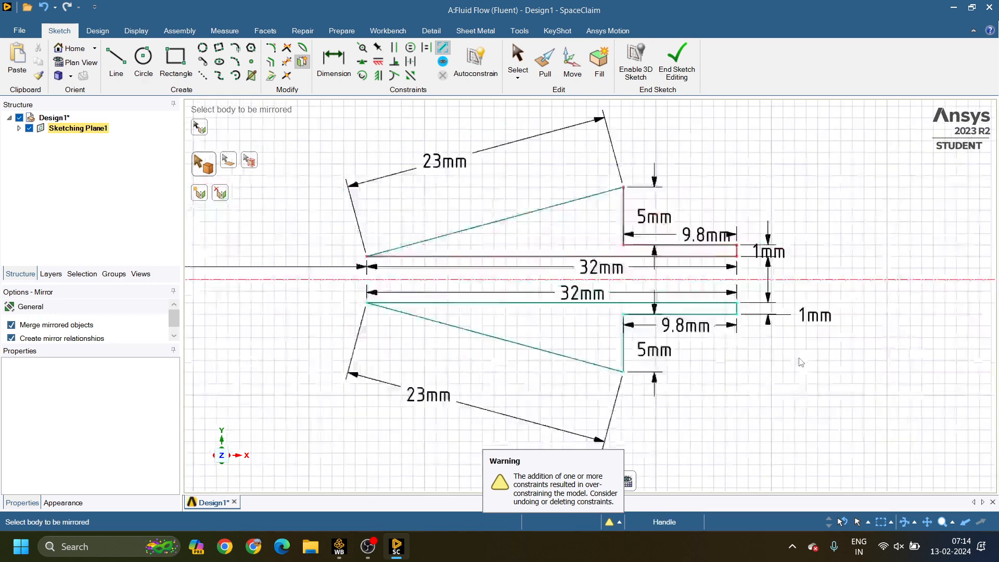
{"action": "scroll", "coordinate": [800, 361], "scroll_direction": "up", "scroll_amount": 2}
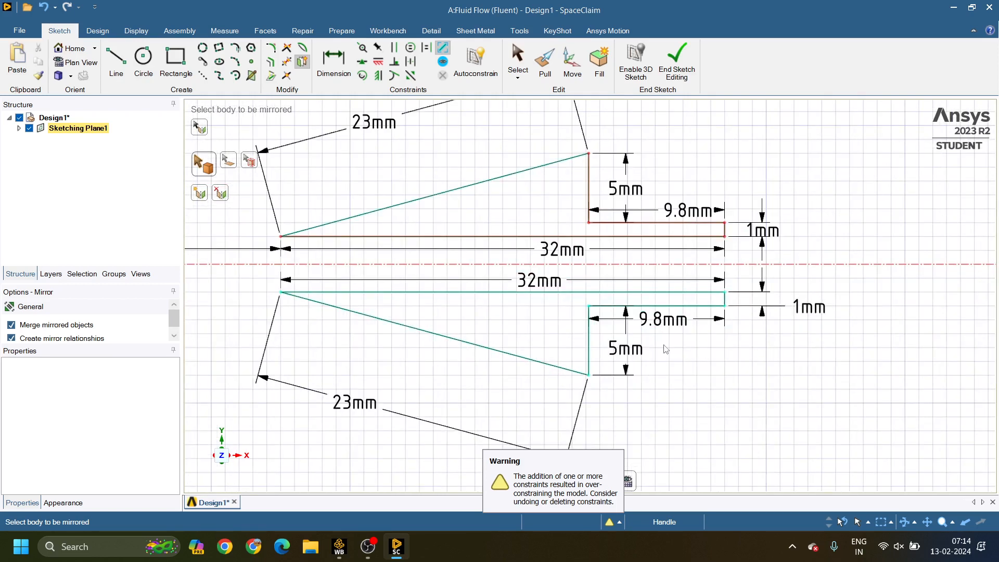
{"action": "middle_click_drag", "start_coordinate": [659, 348], "coordinate": [728, 366], "text": "shift"}
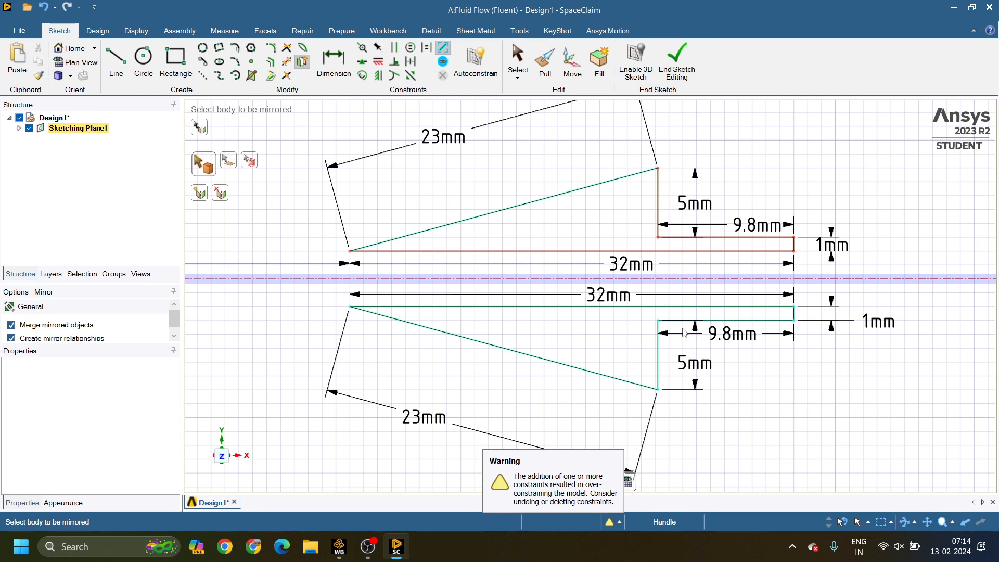
{"action": "left_click", "coordinate": [334, 71]}
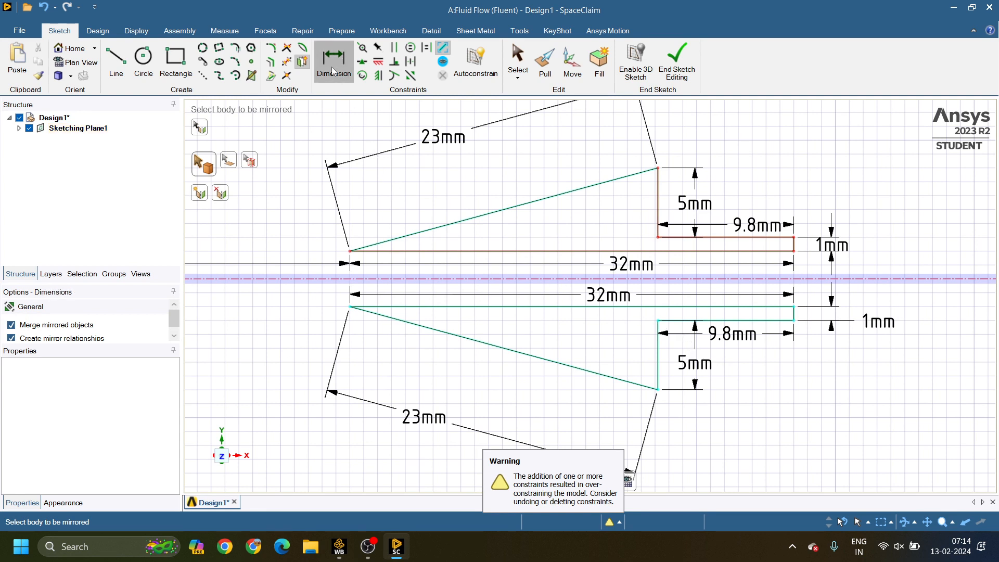
{"action": "left_click", "coordinate": [432, 251]}
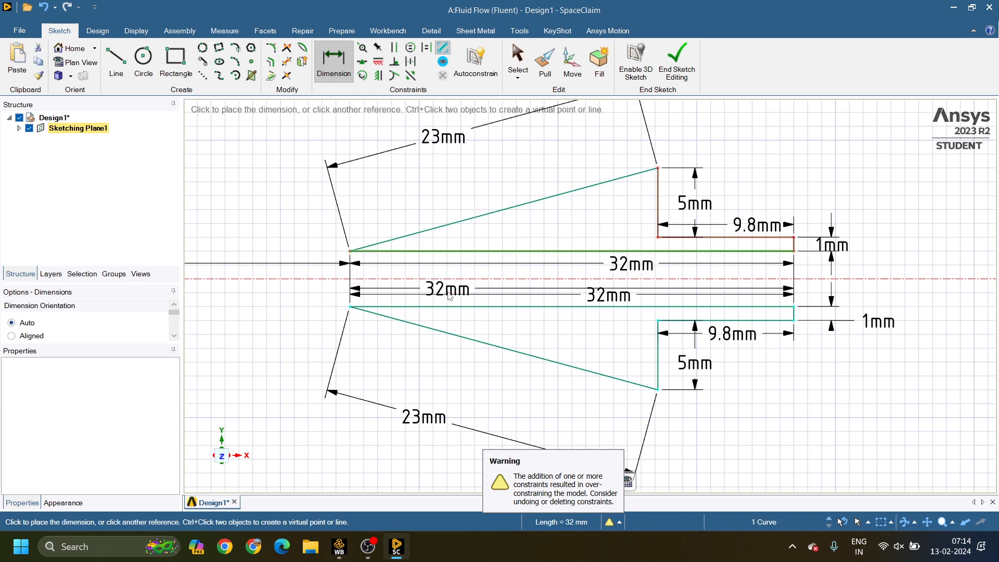
{"action": "left_click", "coordinate": [444, 307]}
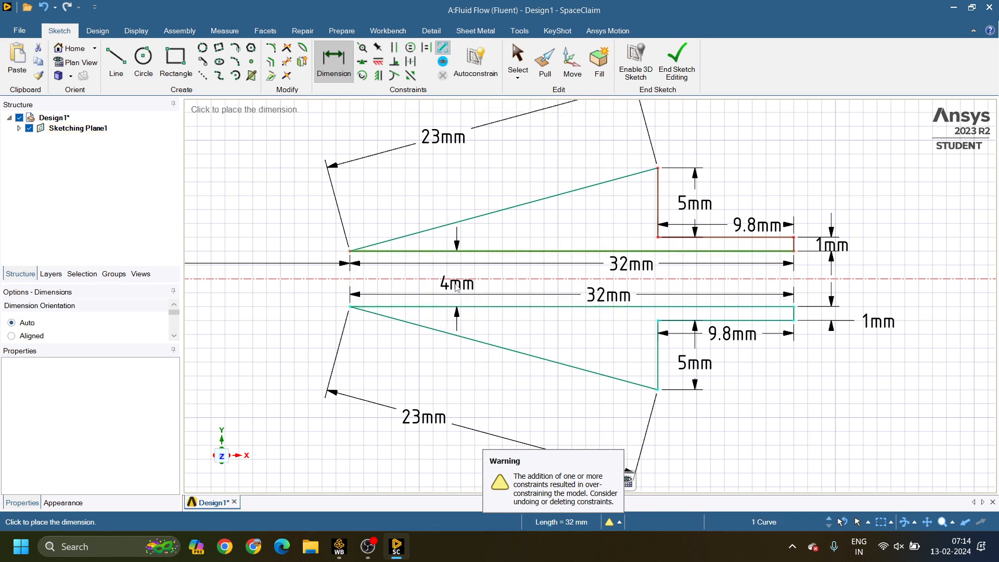
{"action": "left_click", "coordinate": [458, 286]}
{"action": "scroll", "coordinate": [638, 297], "scroll_direction": "down", "scroll_amount": 2}
{"action": "scroll", "coordinate": [638, 298], "scroll_direction": "down", "scroll_amount": 4}
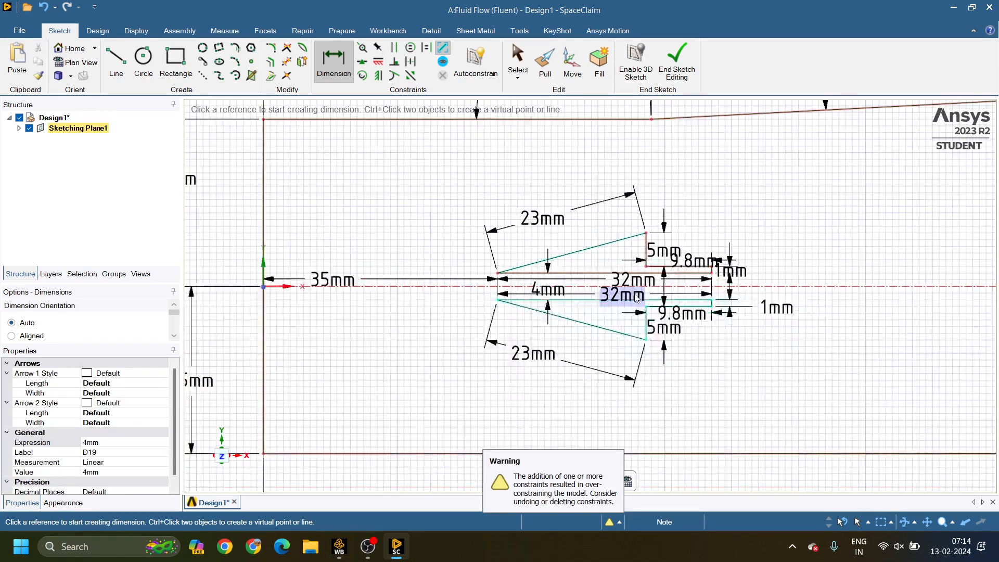
{"action": "scroll", "coordinate": [637, 298], "scroll_direction": "up", "scroll_amount": 2}
{"action": "scroll", "coordinate": [636, 298], "scroll_direction": "up", "scroll_amount": 3}
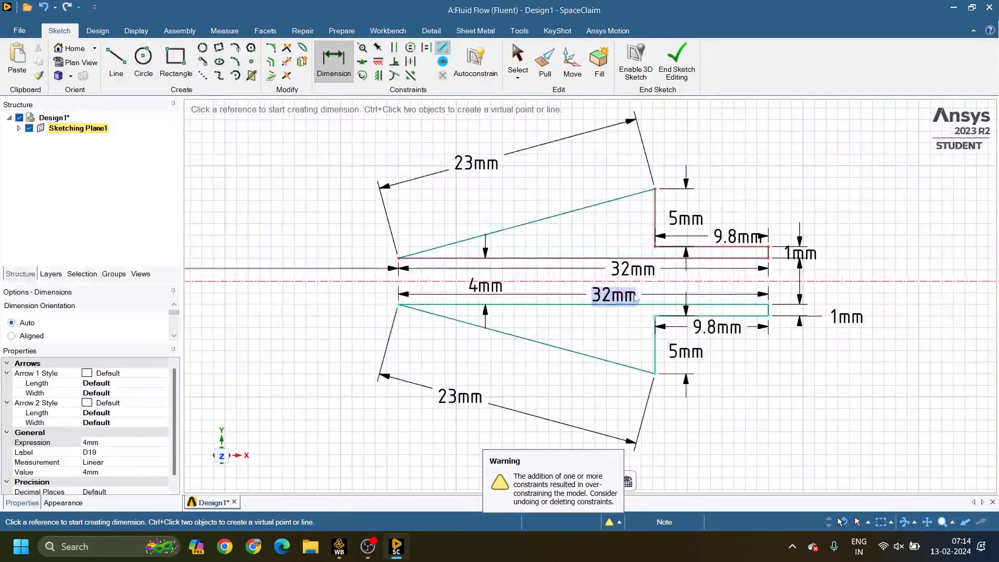
{"action": "scroll", "coordinate": [636, 298], "scroll_direction": "down", "scroll_amount": 3}
{"action": "scroll", "coordinate": [636, 298], "scroll_direction": "up", "scroll_amount": 2}
{"action": "scroll", "coordinate": [635, 295], "scroll_direction": "down", "scroll_amount": 3}
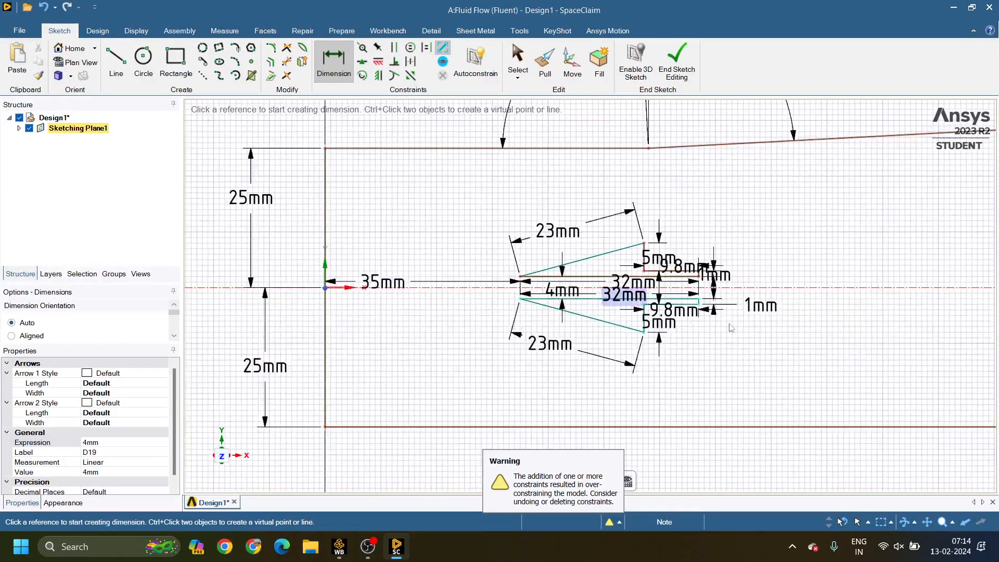
Draw a 12.5 mm line down from the lower wall, aligned with the wedges' tail end, and a 50 mm horizontal line toward the outlet.
{"action": "mouse_move", "coordinate": [751, 330]}
{"action": "middle_mouse_down", "text": "ctrl"}
{"action": "mouse_move", "coordinate": [557, 270]}
{"action": "mouse_move", "coordinate": [509, 232]}
{"action": "middle_mouse_up", "text": "ctrl"}
{"action": "scroll", "coordinate": [559, 274], "scroll_direction": "up", "scroll_amount": 3}
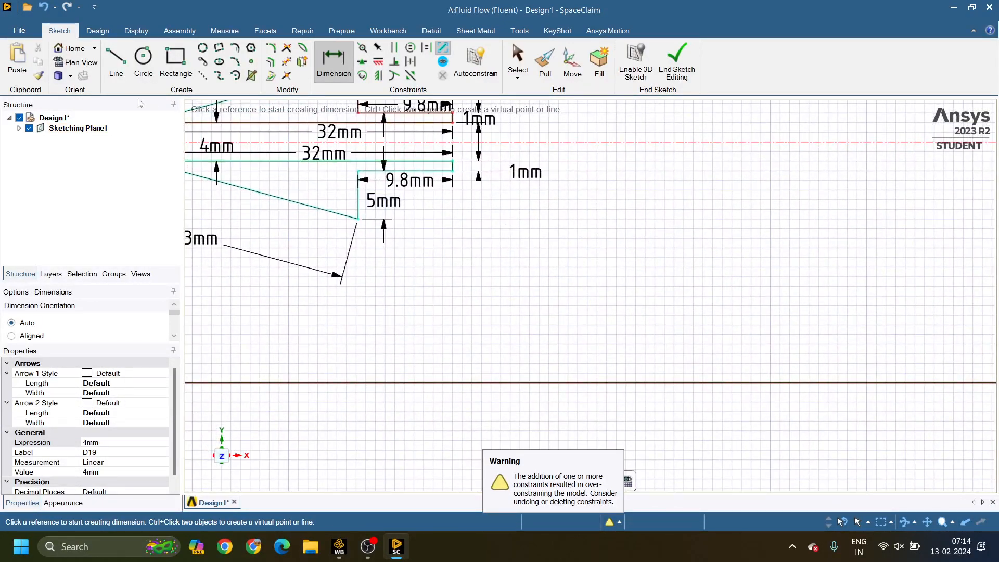
{"action": "left_click", "coordinate": [114, 66]}
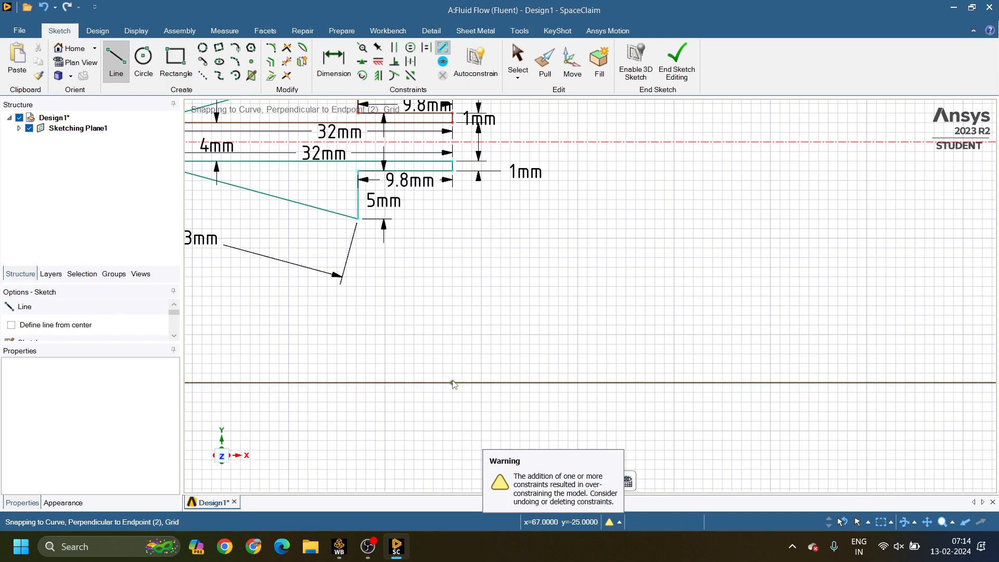
{"action": "middle_click_drag", "start_coordinate": [452, 376], "coordinate": [462, 223], "text": "shift"}
{"action": "left_click", "coordinate": [462, 232]}
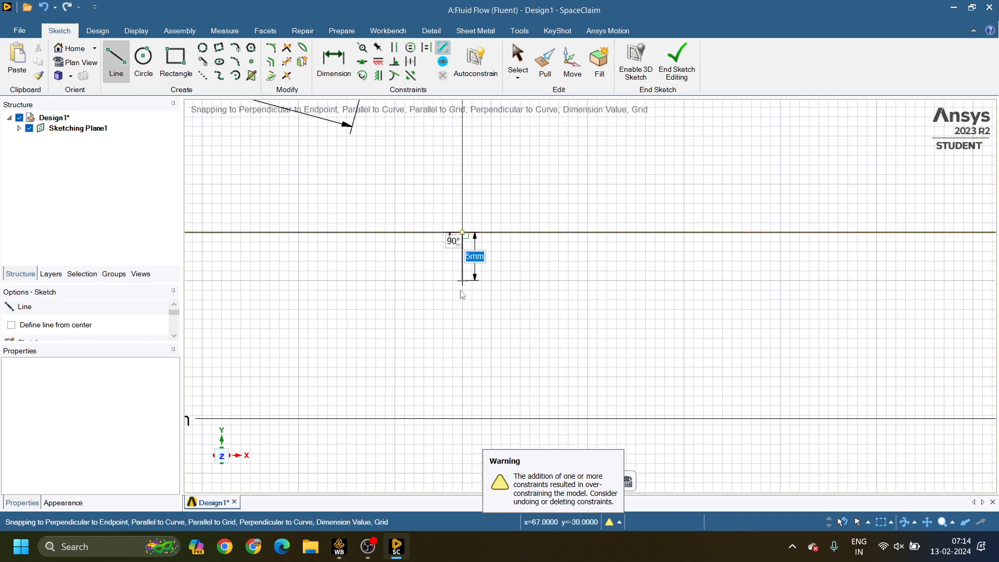
{"action": "type", "text": "12.5"}
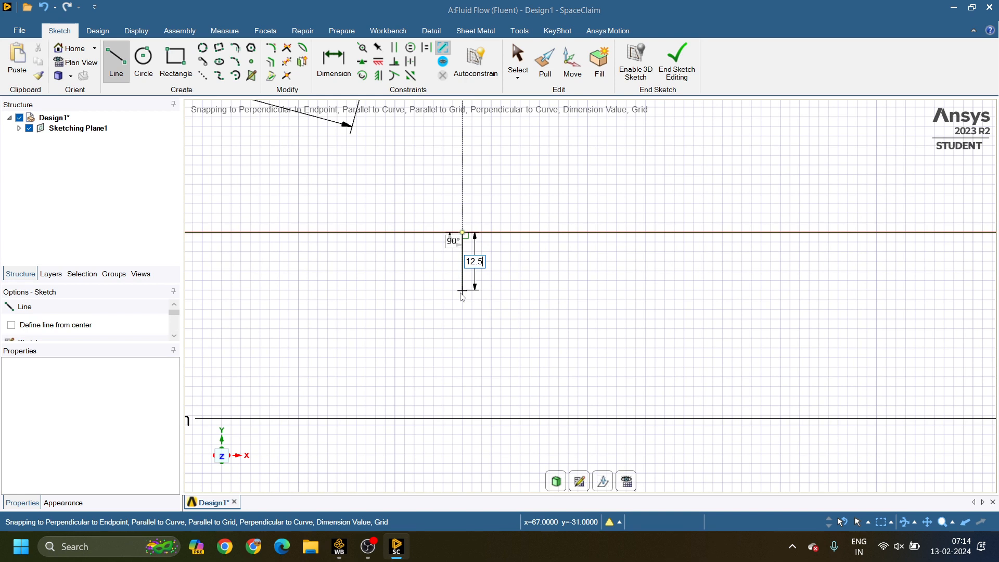
{"action": "key", "text": "Return"}
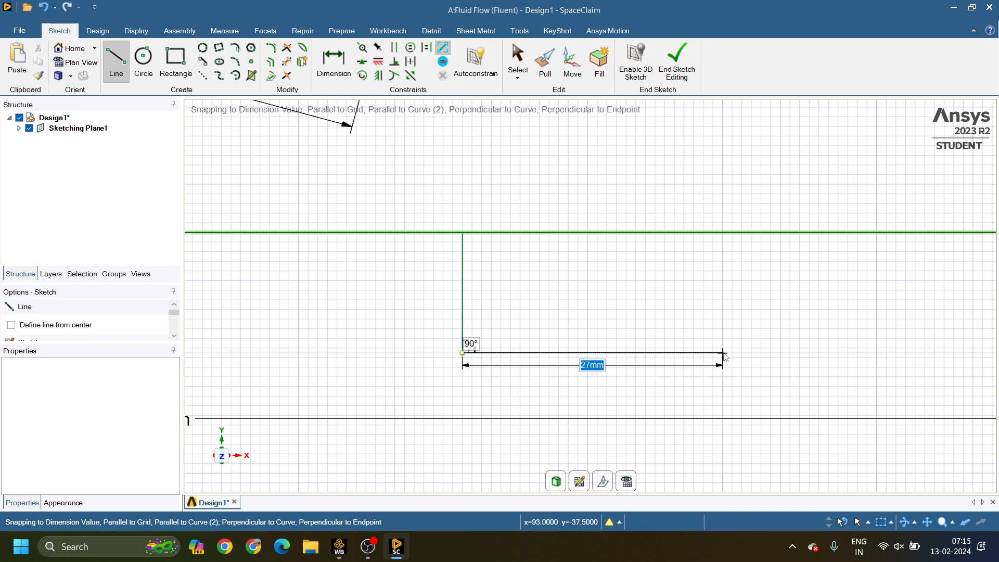
{"action": "type", "text": "50"}
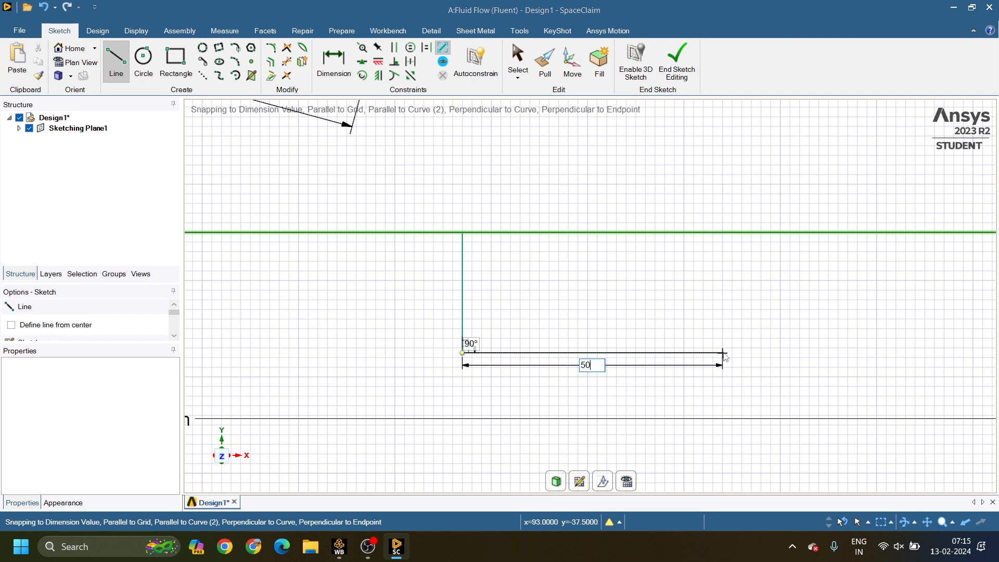
{"action": "key", "text": "Return"}
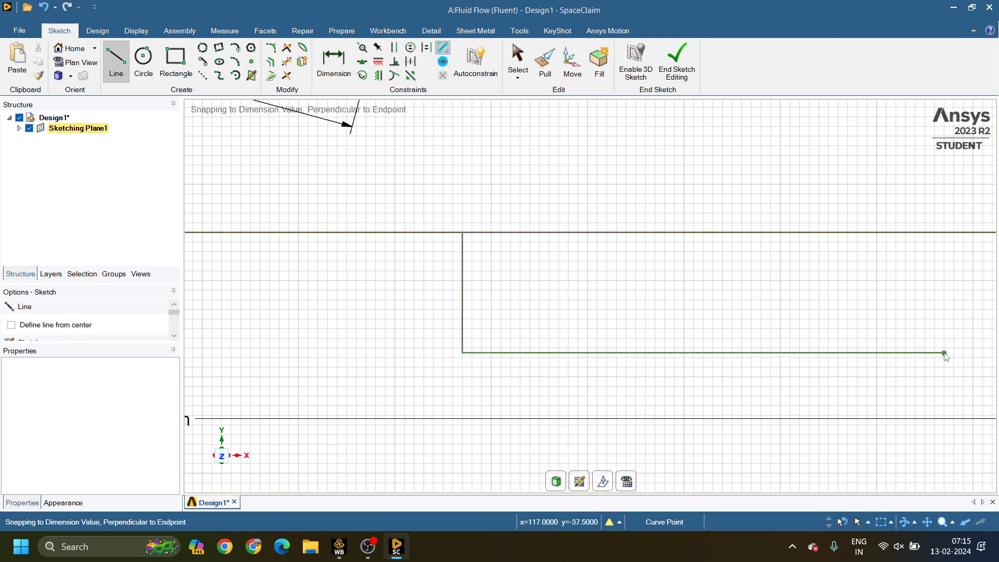
Close the cavity with a sloped line about 48.3 mm long at 165° from the 50 mm line's end up to the lower wall.
{"action": "middle_click_drag", "start_coordinate": [946, 350], "coordinate": [630, 340], "text": "shift"}
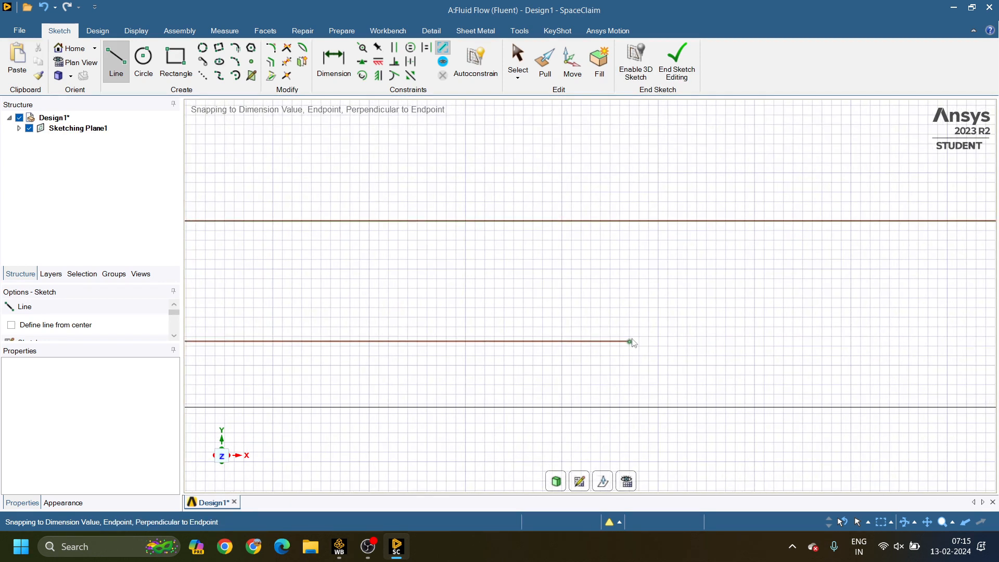
{"action": "left_click", "coordinate": [630, 341]}
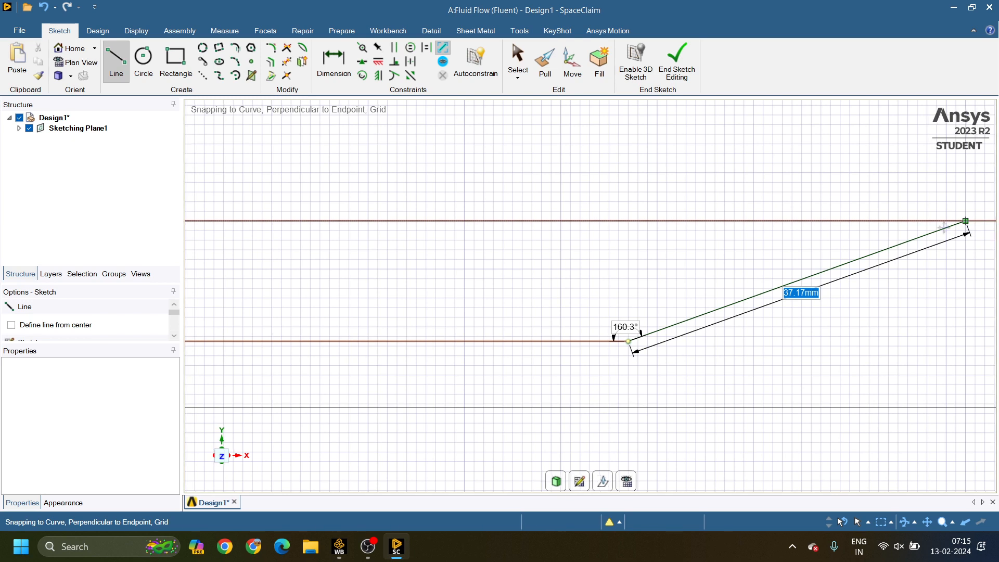
{"action": "middle_click_drag", "start_coordinate": [965, 222], "coordinate": [829, 222], "text": "shift"}
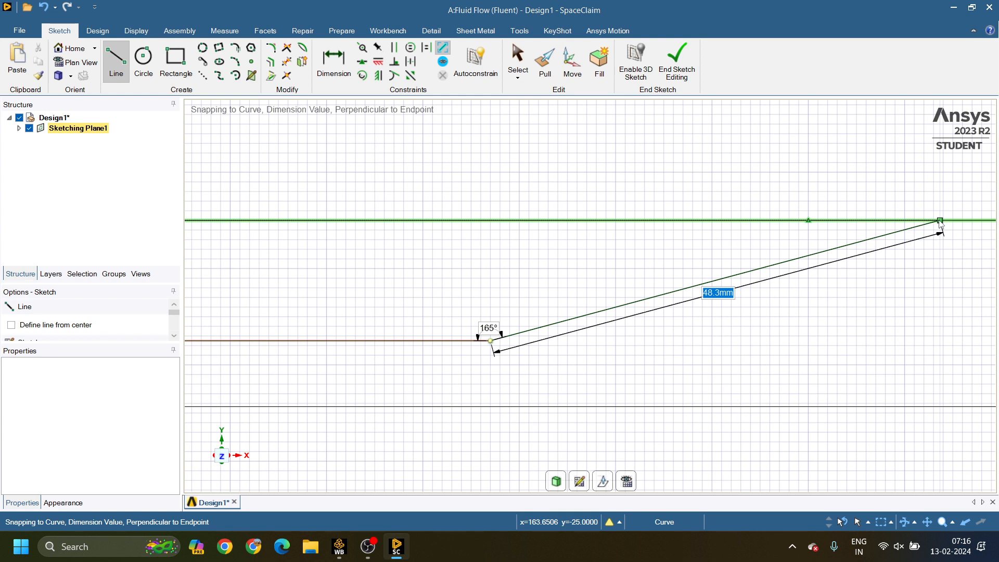
{"action": "left_click", "coordinate": [940, 221]}
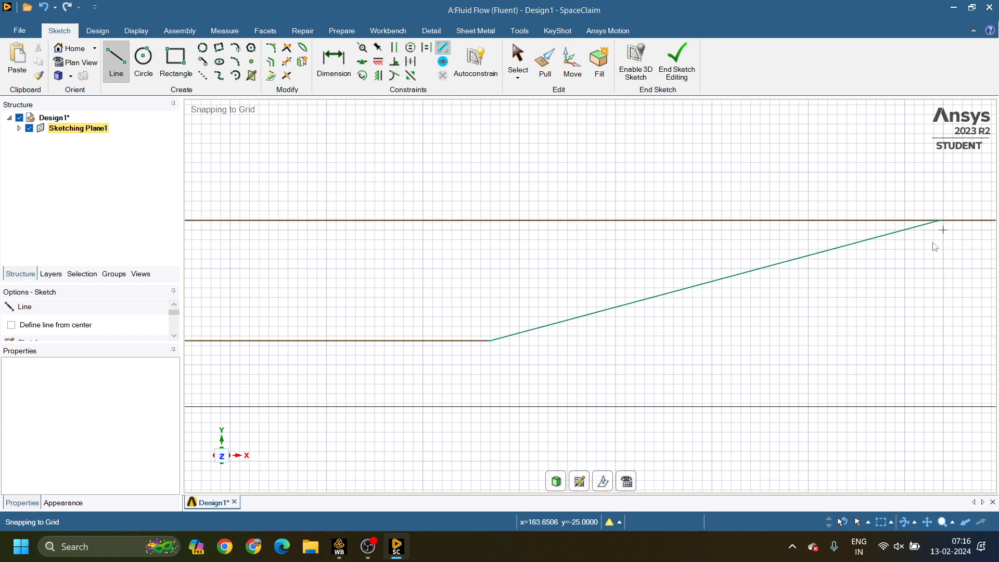
Trim away the lower wall segment that spans the opening of the new cavity.
{"action": "scroll", "coordinate": [653, 329], "scroll_direction": "down", "scroll_amount": 1}
{"action": "scroll", "coordinate": [653, 329], "scroll_direction": "down", "scroll_amount": 1}
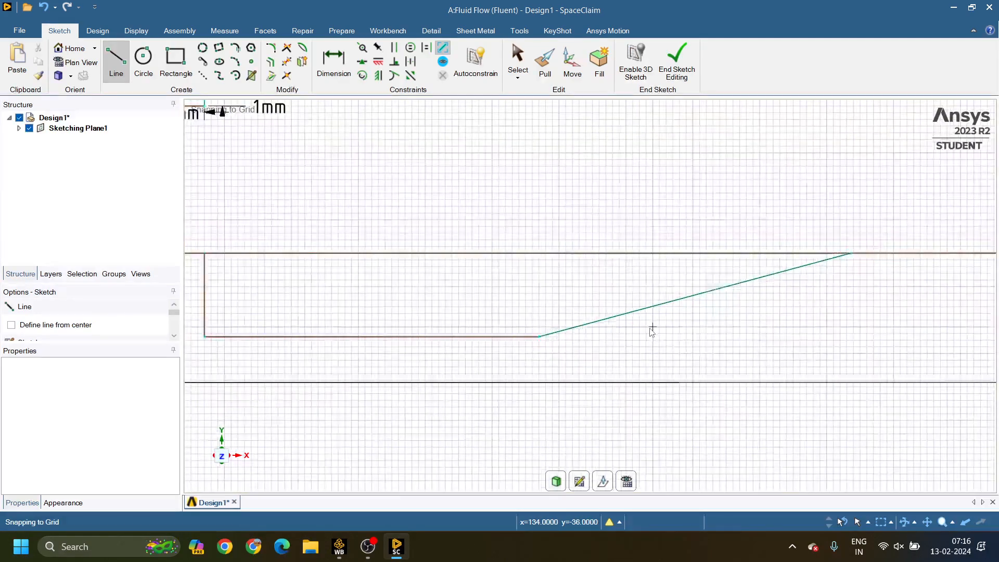
{"action": "scroll", "coordinate": [649, 329], "scroll_direction": "down", "scroll_amount": 3}
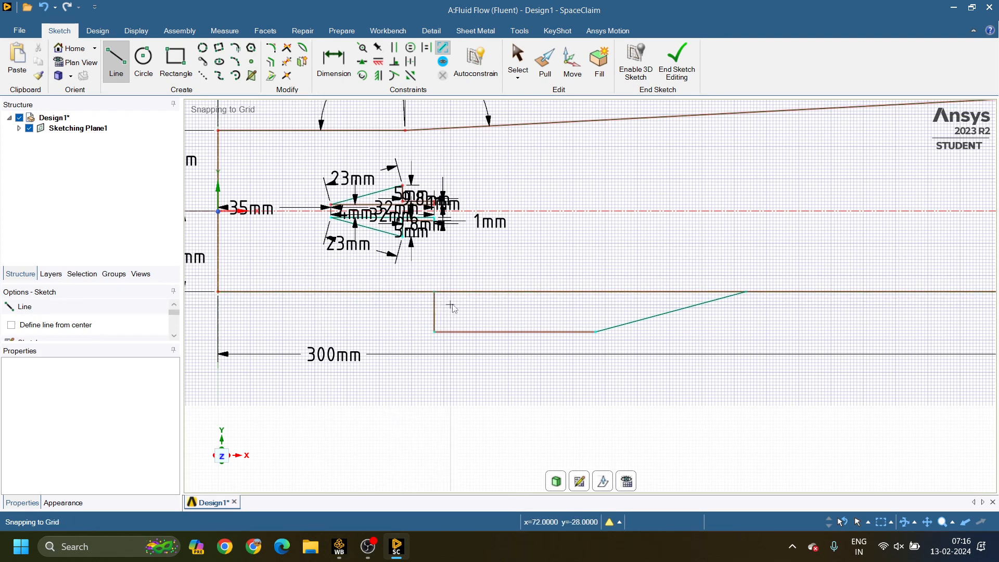
{"action": "key", "text": "t"}
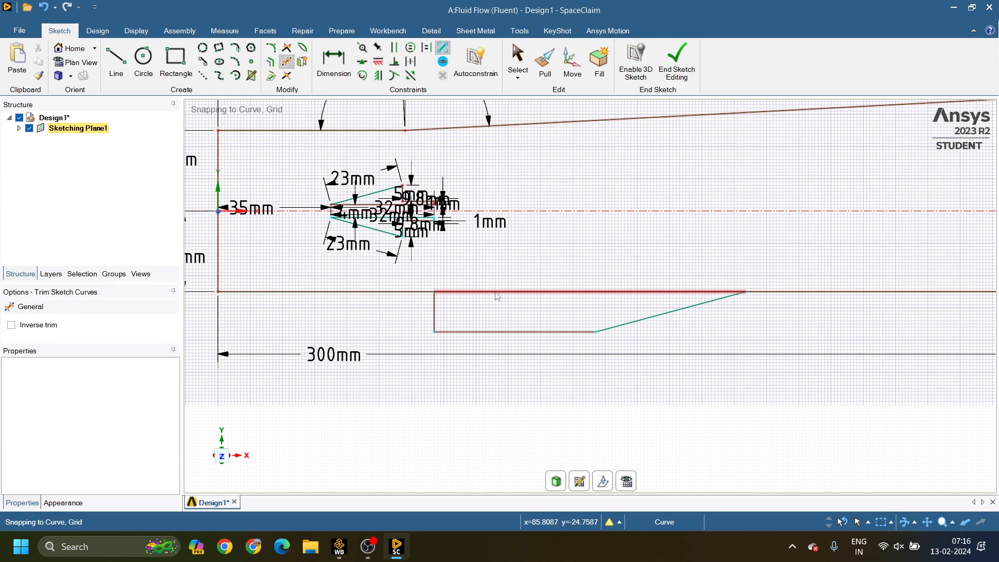
{"action": "left_click", "coordinate": [497, 294]}
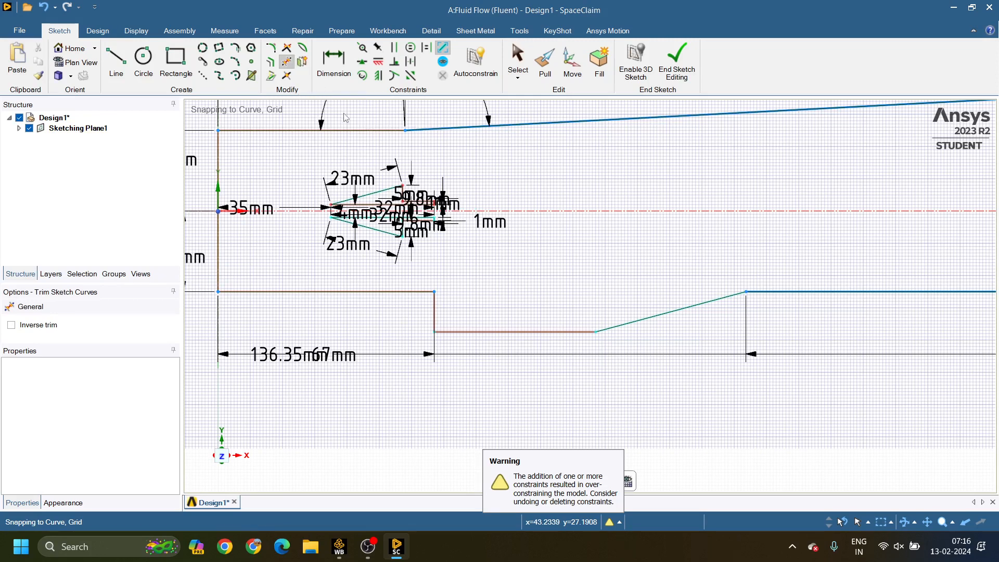
{"action": "scroll", "coordinate": [523, 272], "scroll_direction": "down", "scroll_amount": 3}
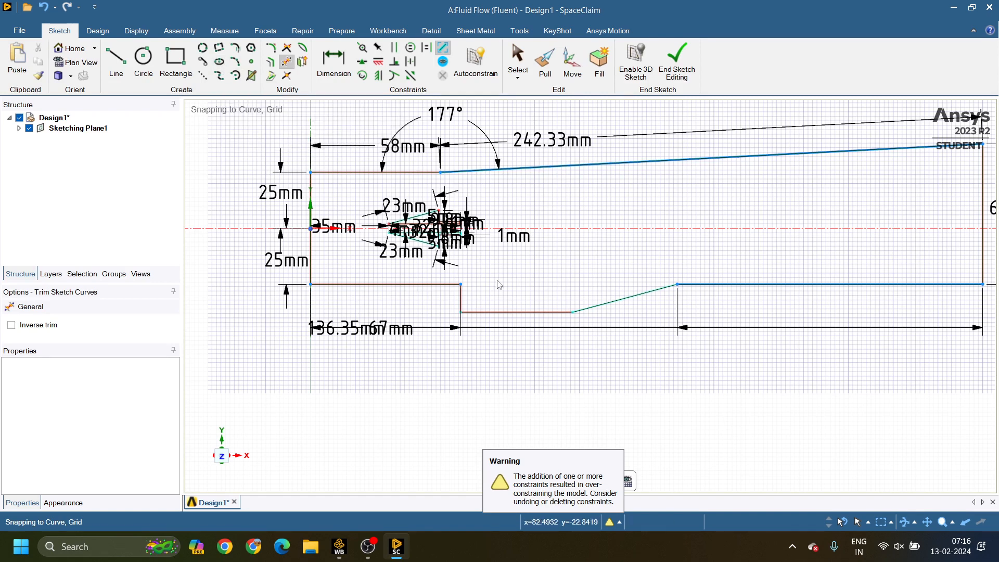
{"action": "scroll", "coordinate": [313, 234], "scroll_direction": "up", "scroll_amount": 5}
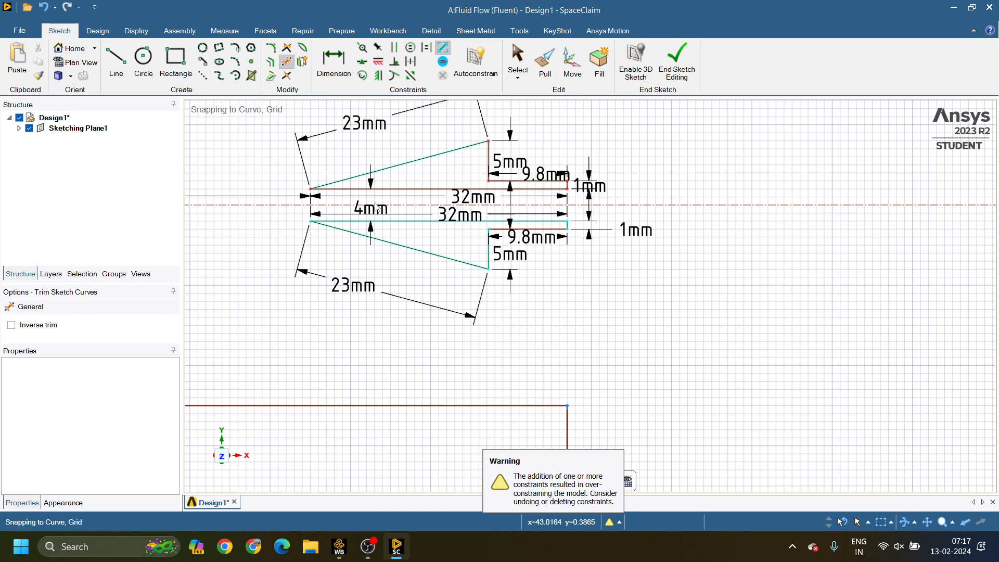
{"action": "scroll", "coordinate": [407, 232], "scroll_direction": "down", "scroll_amount": 2}
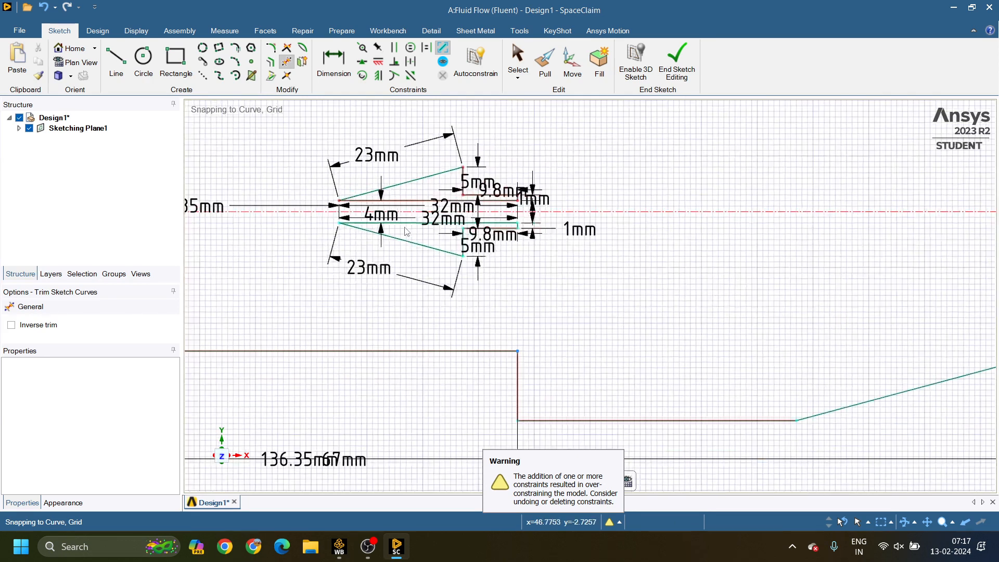
{"action": "scroll", "coordinate": [407, 231], "scroll_direction": "down", "scroll_amount": 1}
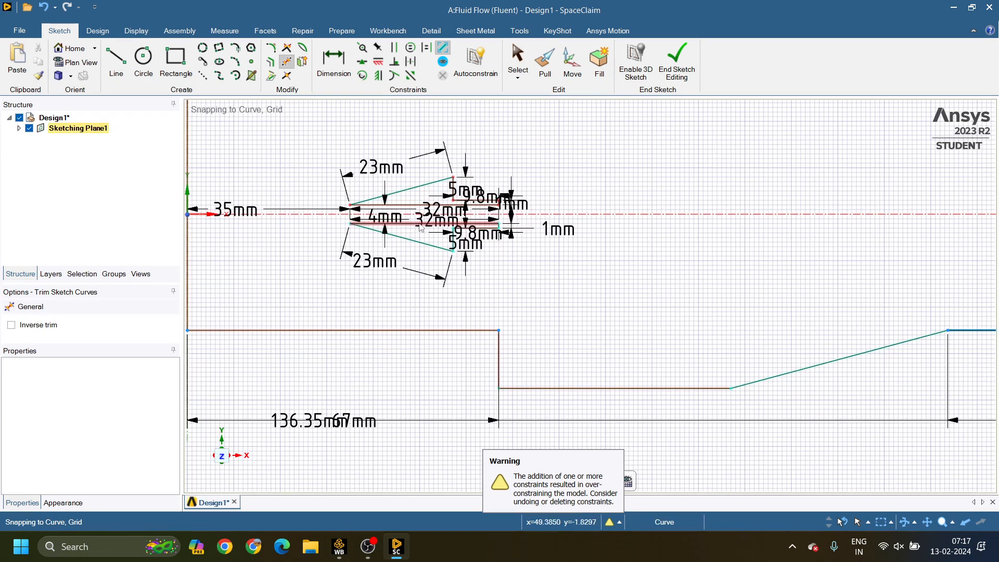
Dimension the depth of the lower-wall cavity's vertical step and the length of its horizontal floor.
{"action": "scroll", "coordinate": [421, 228], "scroll_direction": "down", "scroll_amount": 1}
{"action": "scroll", "coordinate": [420, 228], "scroll_direction": "up", "scroll_amount": 2}
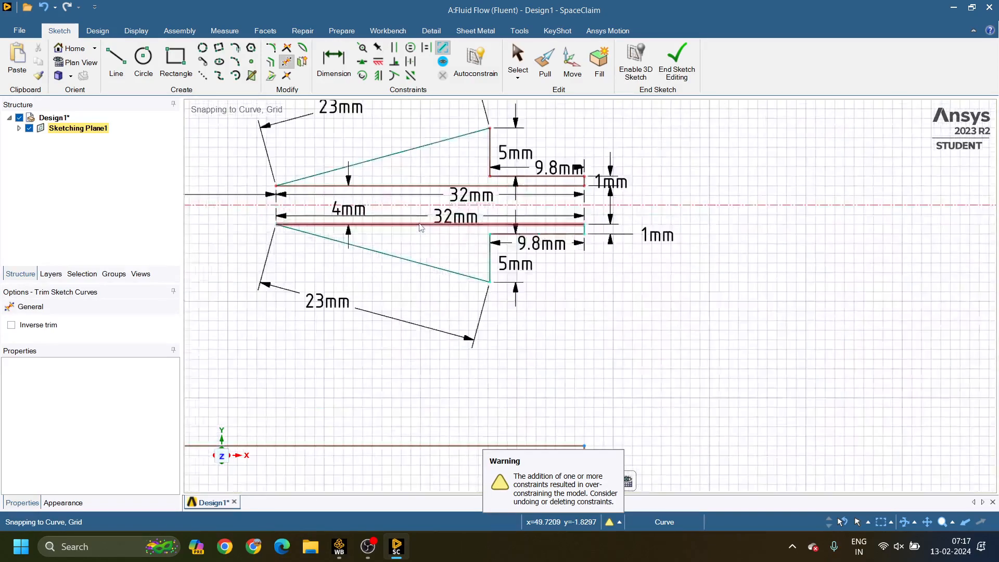
{"action": "scroll", "coordinate": [421, 227], "scroll_direction": "down", "scroll_amount": 3}
{"action": "scroll", "coordinate": [419, 224], "scroll_direction": "down", "scroll_amount": 3}
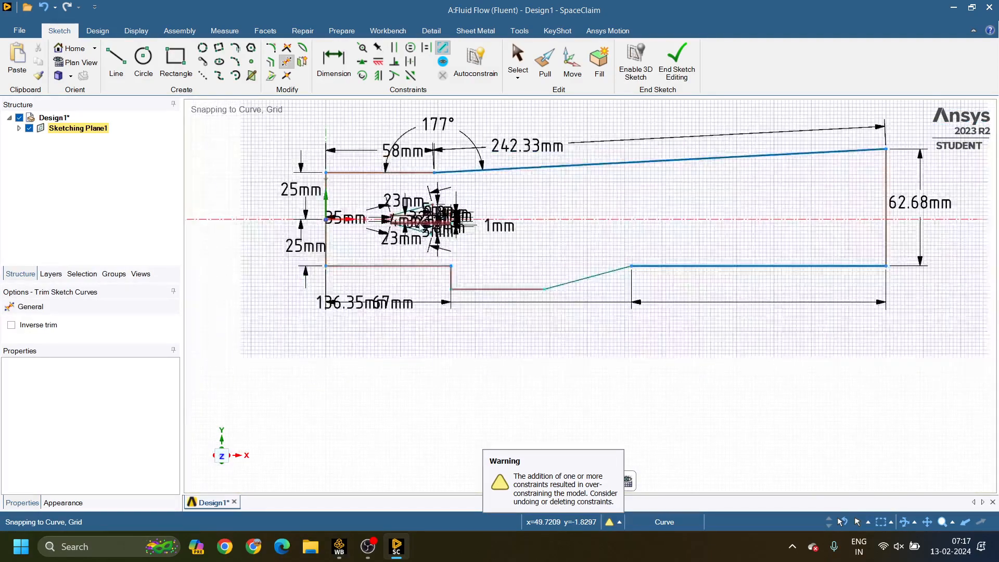
{"action": "middle_click_drag", "start_coordinate": [527, 220], "coordinate": [486, 237], "text": "shift"}
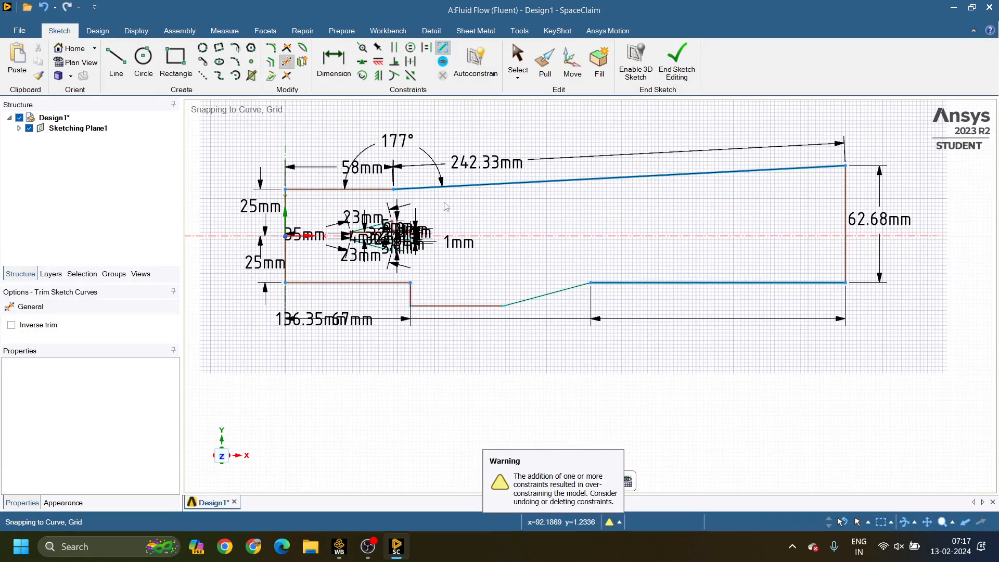
{"action": "scroll", "coordinate": [450, 200], "scroll_direction": "up", "scroll_amount": 5}
{"action": "mouse_move", "coordinate": [500, 297]}
{"action": "middle_mouse_down", "text": "shift"}
{"action": "mouse_move", "coordinate": [481, 143]}
{"action": "mouse_move", "coordinate": [500, 105]}
{"action": "middle_mouse_up", "text": "shift"}
{"action": "left_click", "coordinate": [333, 62]}
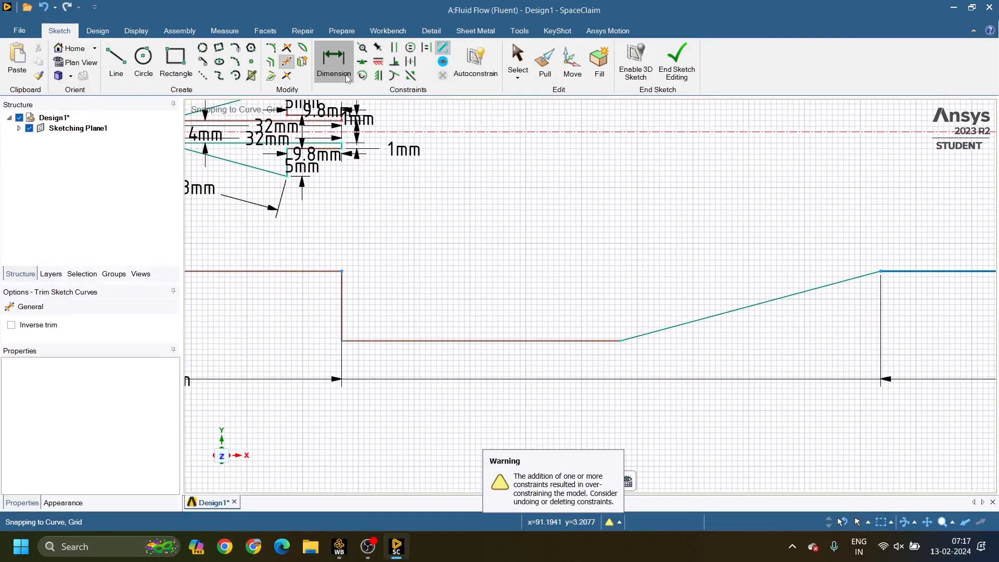
{"action": "left_click", "coordinate": [342, 296]}
{"action": "left_click", "coordinate": [303, 292]}
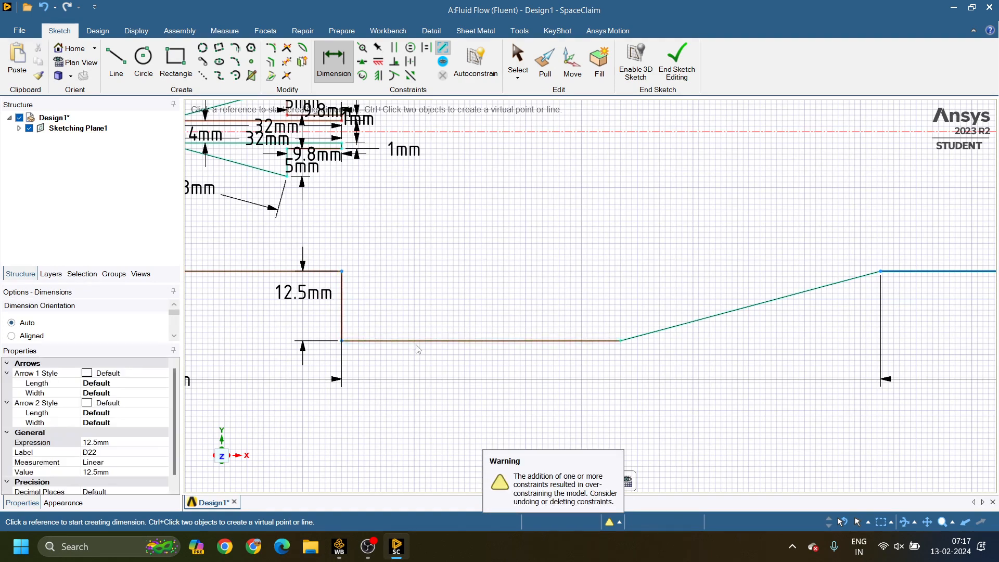
{"action": "left_click", "coordinate": [417, 344]}
{"action": "left_click", "coordinate": [419, 368]}
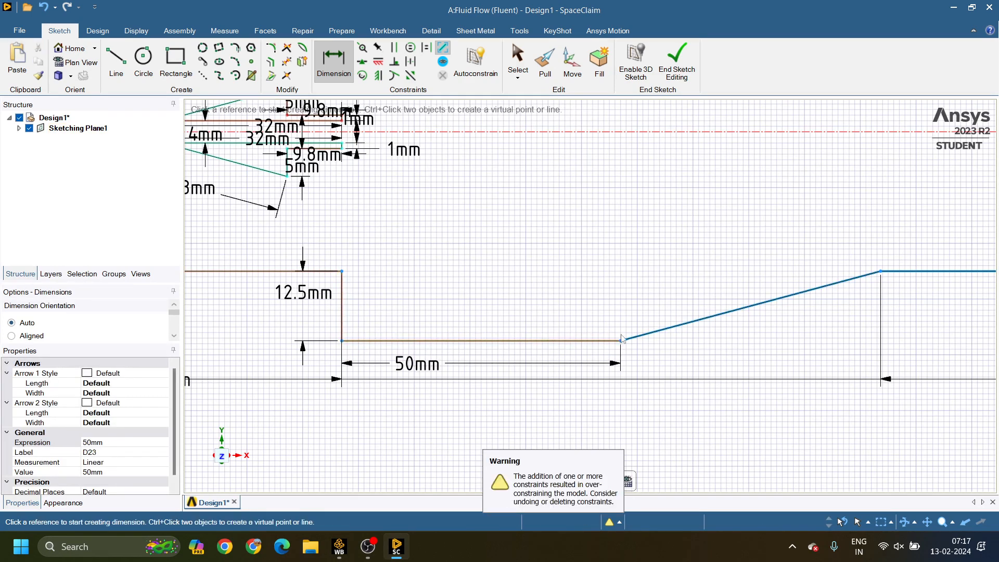
Dimension the angle between the cavity floor and its sloped line, placing the label inside the cavity above their shared corner.
{"action": "left_click", "coordinate": [669, 328]}
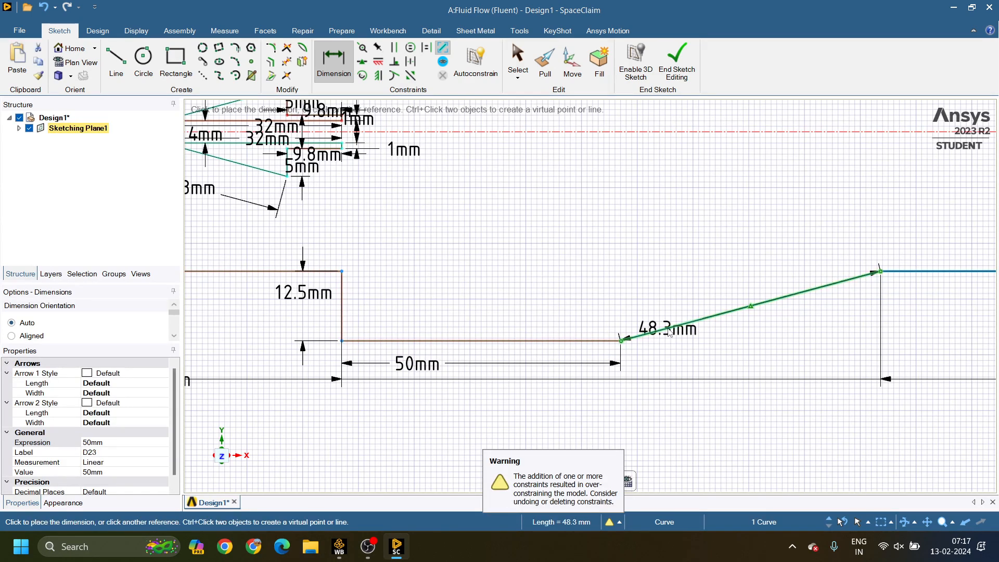
{"action": "left_click", "coordinate": [596, 341]}
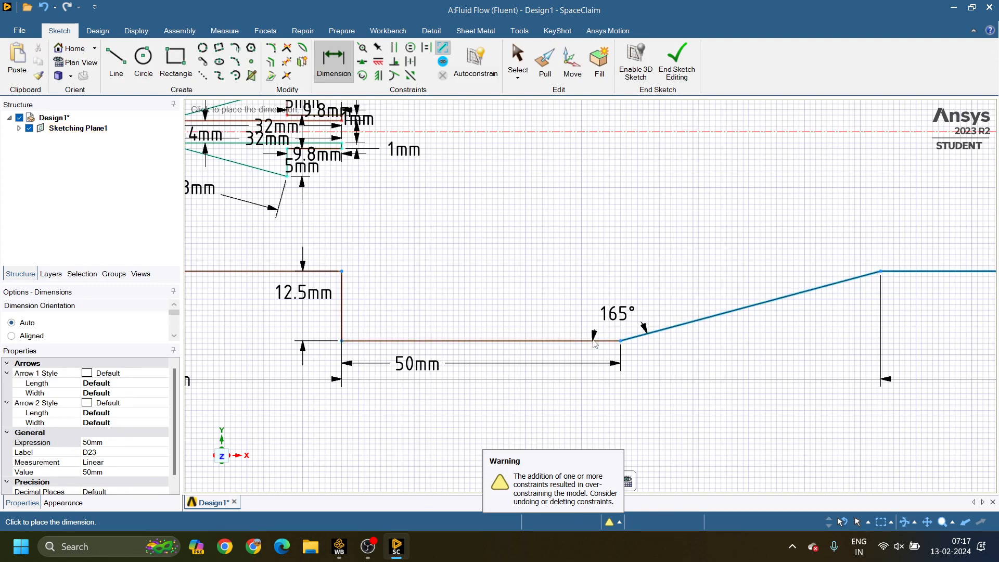
{"action": "left_click", "coordinate": [665, 325]}
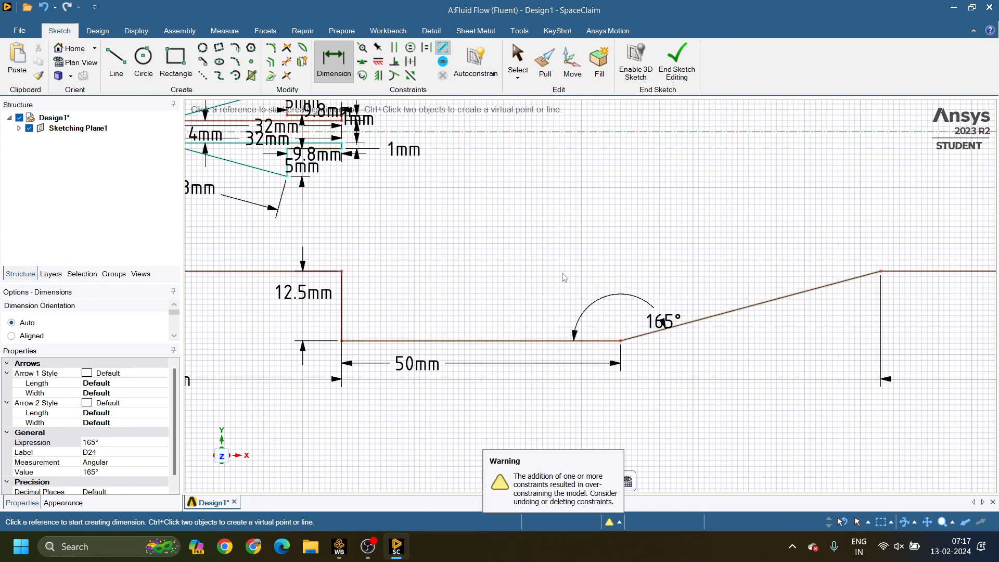
{"action": "left_click_drag", "start_coordinate": [661, 321], "coordinate": [607, 308]}
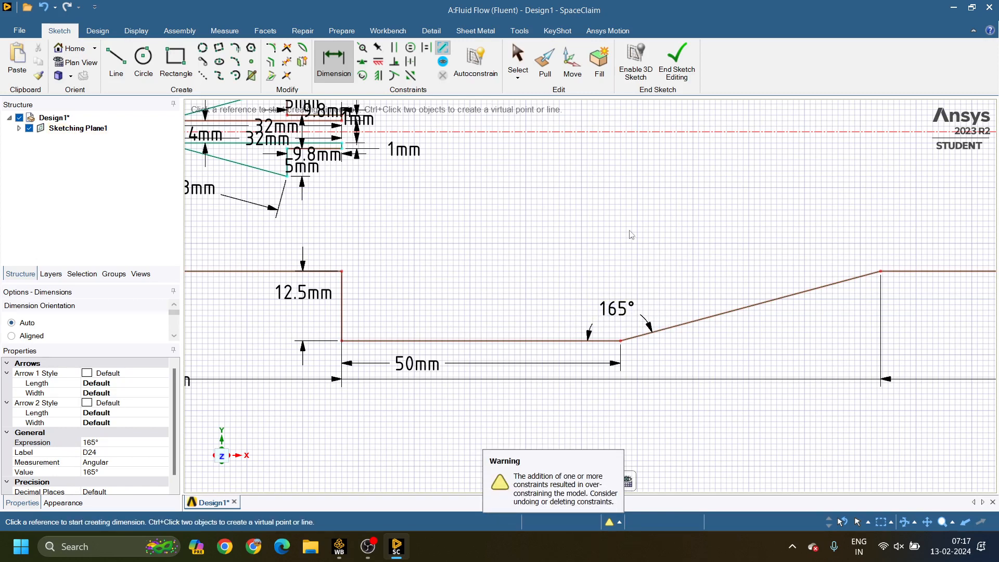
Check the complete channel outline and end sketch editing to turn the closed profile into a surface.
{"action": "scroll", "coordinate": [608, 232], "scroll_direction": "down", "scroll_amount": 3}
{"action": "scroll", "coordinate": [608, 232], "scroll_direction": "down", "scroll_amount": 3}
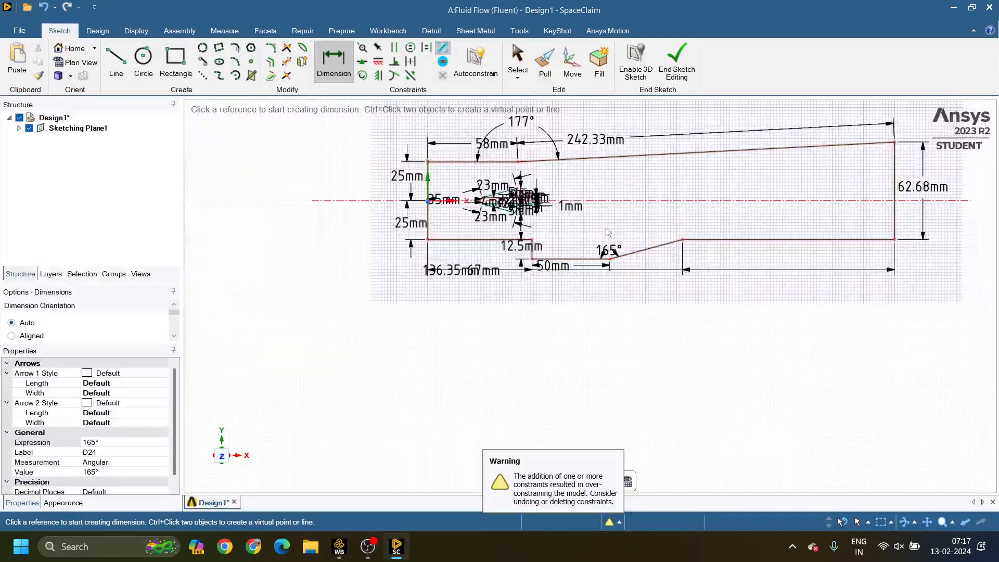
{"action": "scroll", "coordinate": [608, 232], "scroll_direction": "up", "scroll_amount": 2}
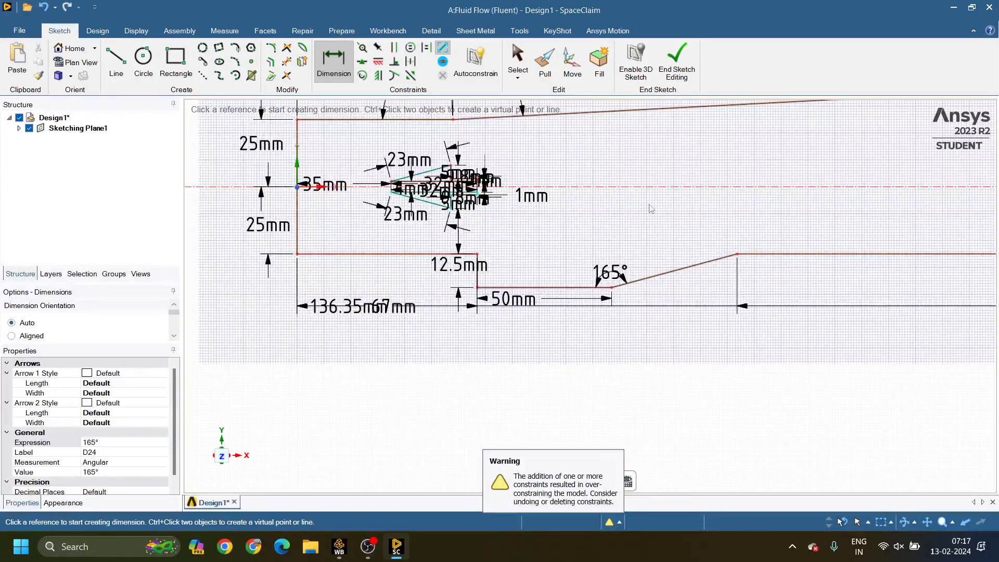
{"action": "scroll", "coordinate": [606, 287], "scroll_direction": "up", "scroll_amount": 3}
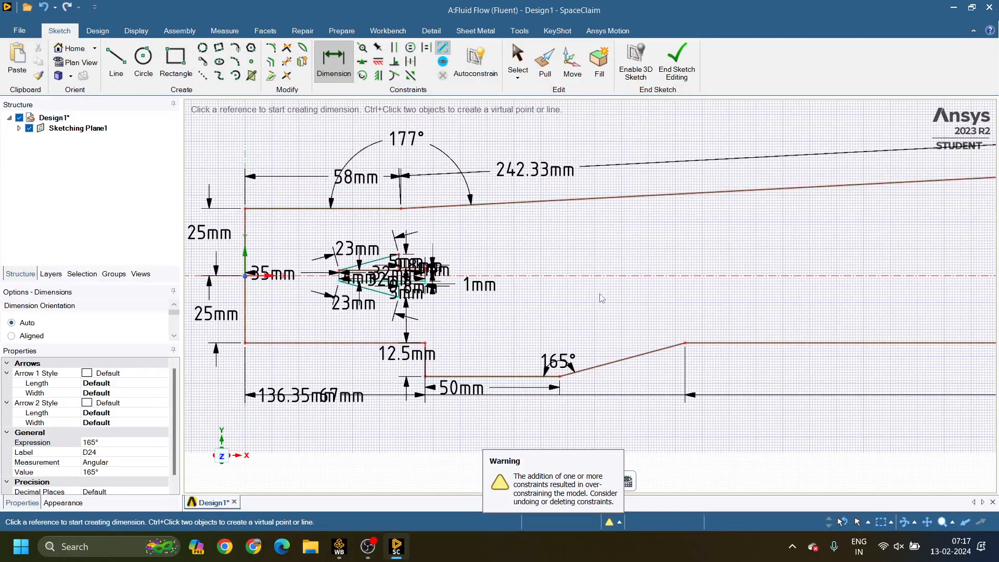
{"action": "scroll", "coordinate": [602, 294], "scroll_direction": "down", "scroll_amount": 1}
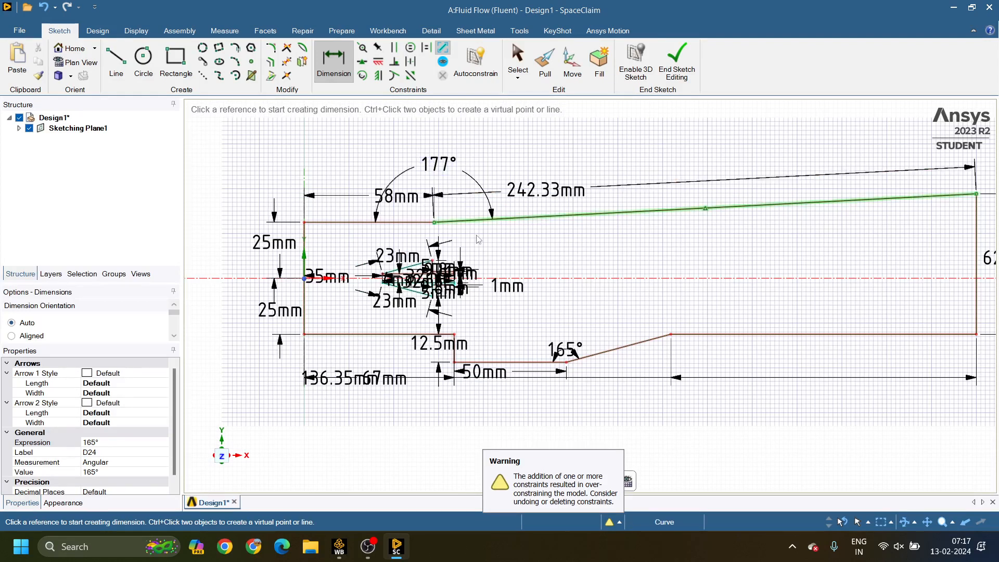
{"action": "left_click", "coordinate": [677, 75]}
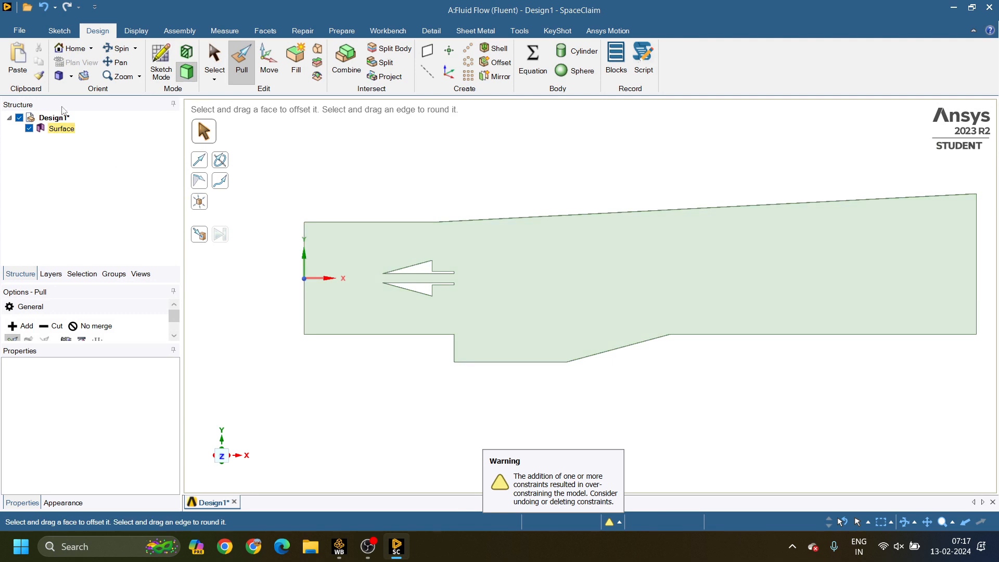
Switch to Workbench and update the Geometry component of the Fluid Flow (Fluent) system.
{"action": "left_click", "coordinate": [340, 546]}
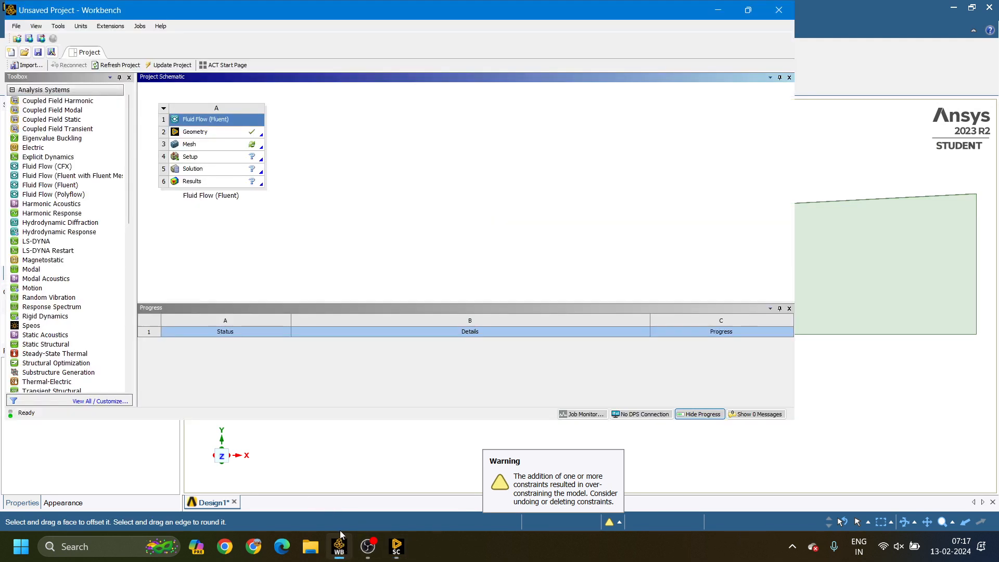
{"action": "left_click", "coordinate": [233, 138]}
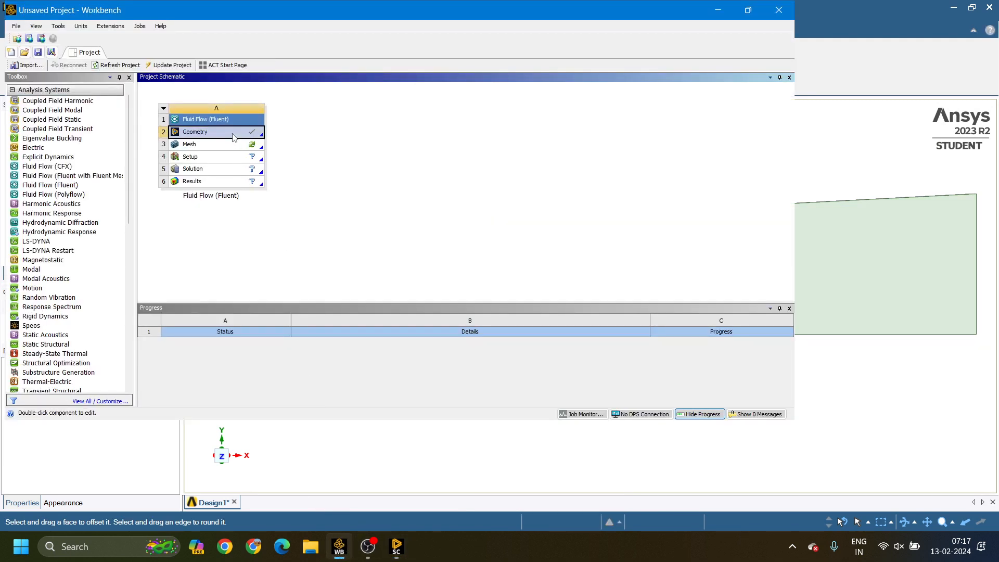
{"action": "right_click", "coordinate": [233, 137]}
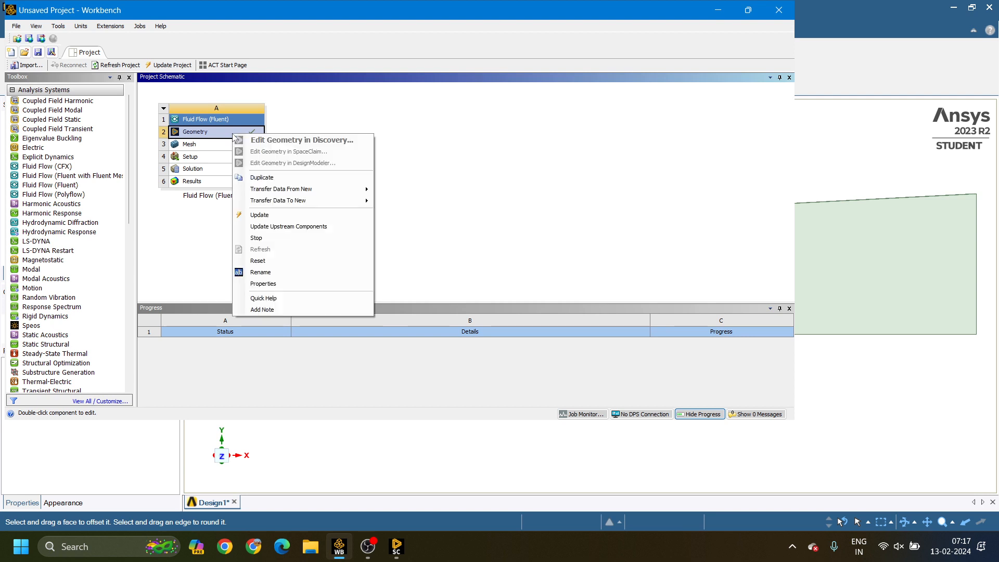
{"action": "left_click", "coordinate": [250, 215]}
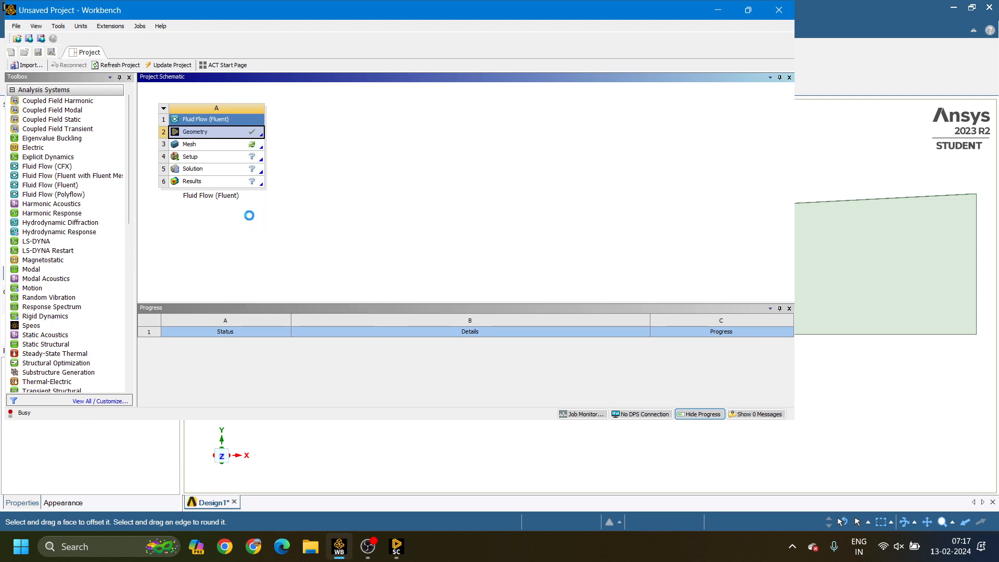
Open the Mesh component of the Fluid Flow (Fluent) system for editing in Ansys Meshing.
{"action": "left_click", "coordinate": [252, 150]}
{"action": "right_click", "coordinate": [251, 146]}
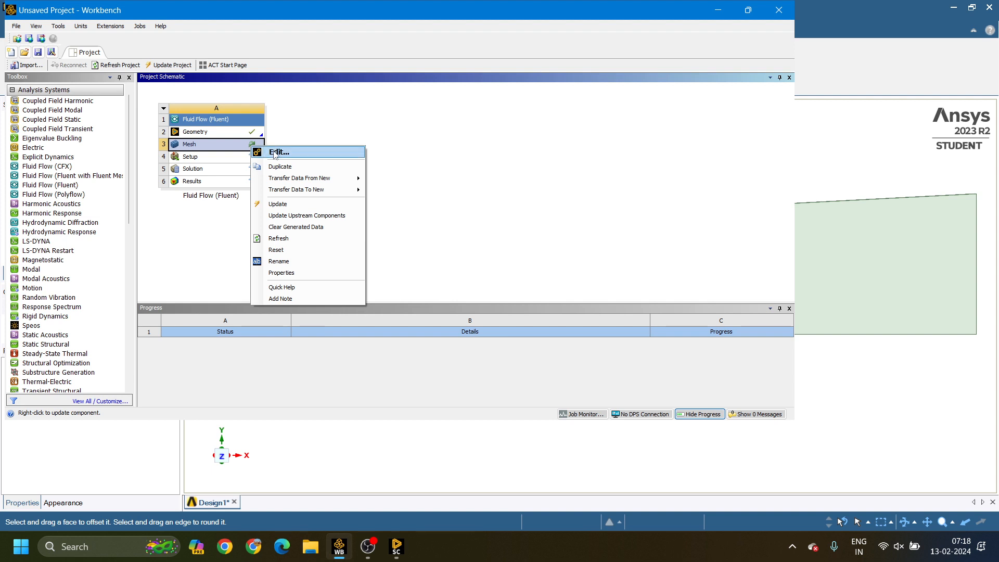
{"action": "left_click", "coordinate": [276, 152]}
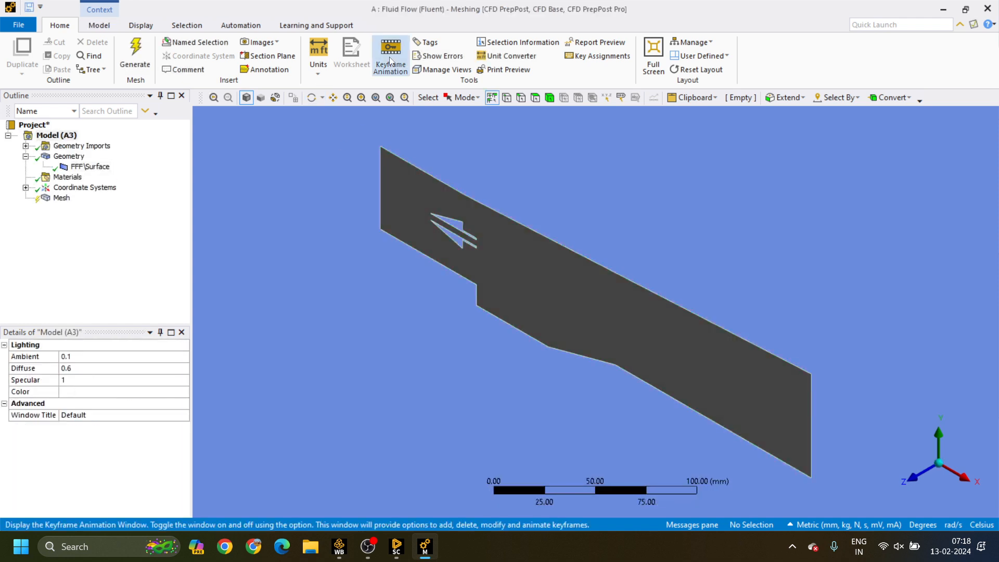
Orient the channel surface to a face-on XY view with the Y axis upright and the X axis pointing right.
{"action": "middle_click_drag", "start_coordinate": [577, 193], "coordinate": [680, 162]}
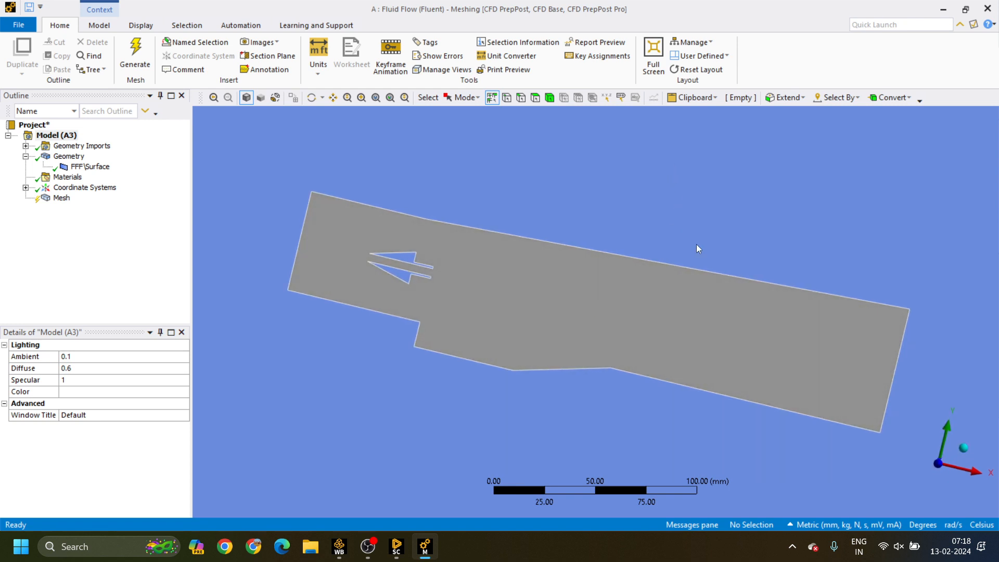
{"action": "mouse_move", "coordinate": [764, 332]}
{"action": "middle_mouse_down", "text": "ctrl"}
{"action": "mouse_move", "coordinate": [799, 295]}
{"action": "mouse_move", "coordinate": [750, 328]}
{"action": "mouse_move", "coordinate": [756, 335]}
{"action": "middle_mouse_up", "text": "ctrl"}
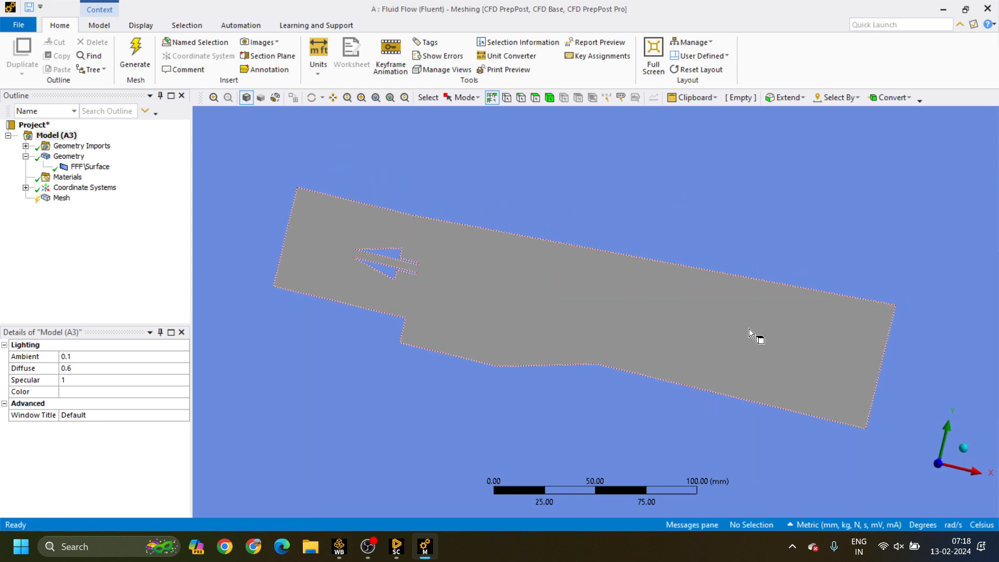
{"action": "left_click", "coordinate": [953, 467]}
{"action": "left_click", "coordinate": [940, 462]}
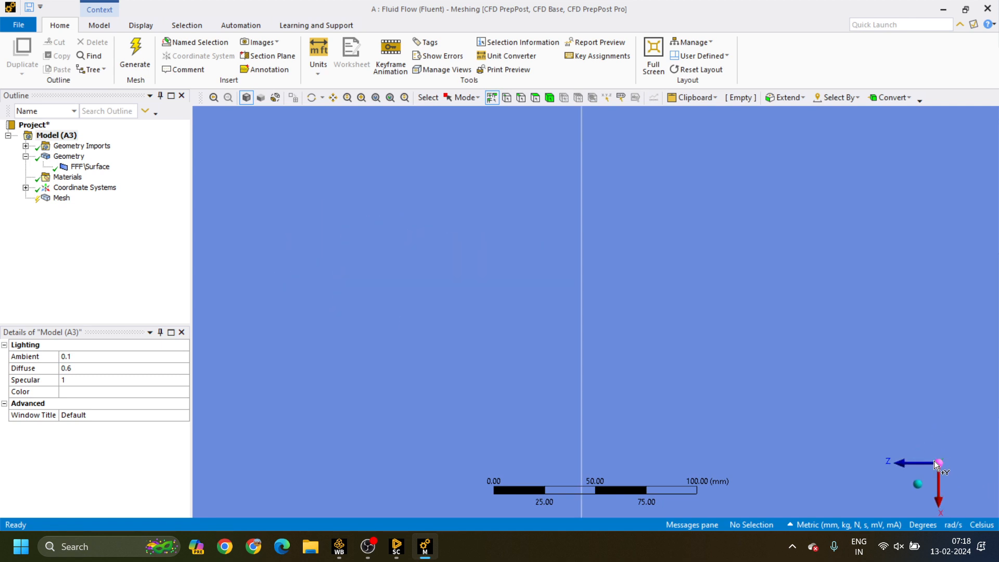
{"action": "left_click", "coordinate": [924, 462]}
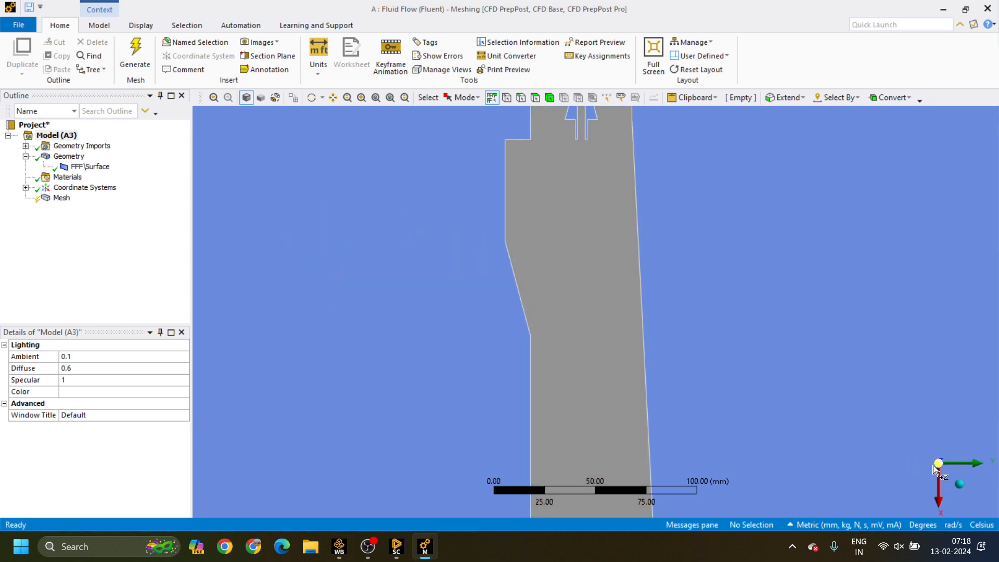
{"action": "left_click", "coordinate": [936, 477]}
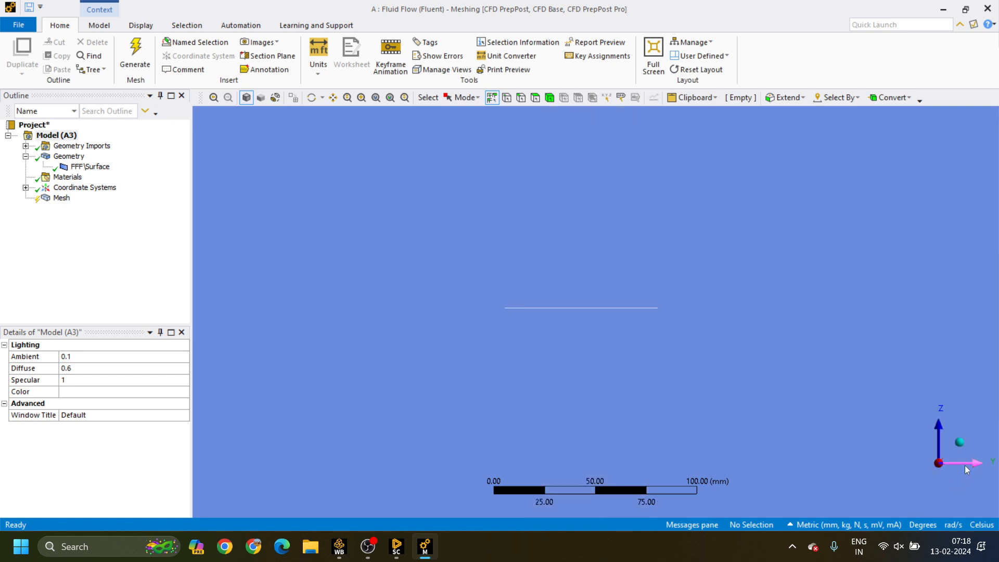
{"action": "left_click", "coordinate": [965, 466]}
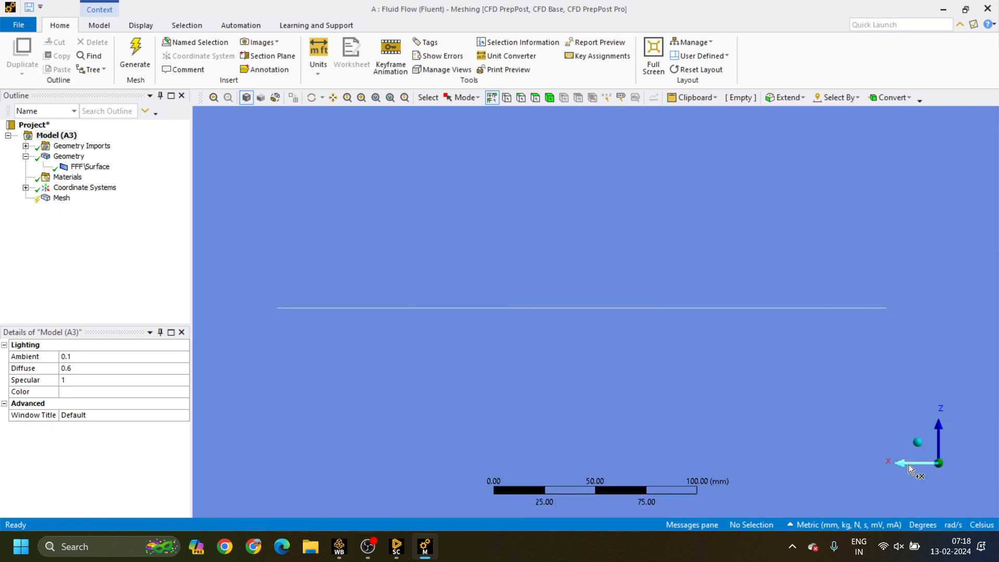
{"action": "left_click", "coordinate": [909, 464]}
{"action": "left_click", "coordinate": [940, 443]}
{"action": "left_click", "coordinate": [941, 443]}
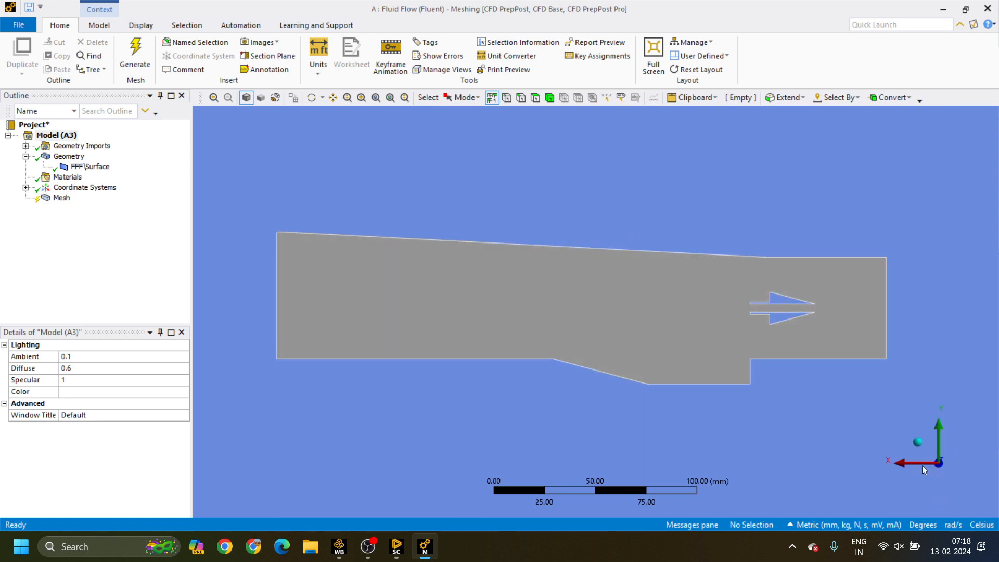
{"action": "left_click", "coordinate": [917, 464]}
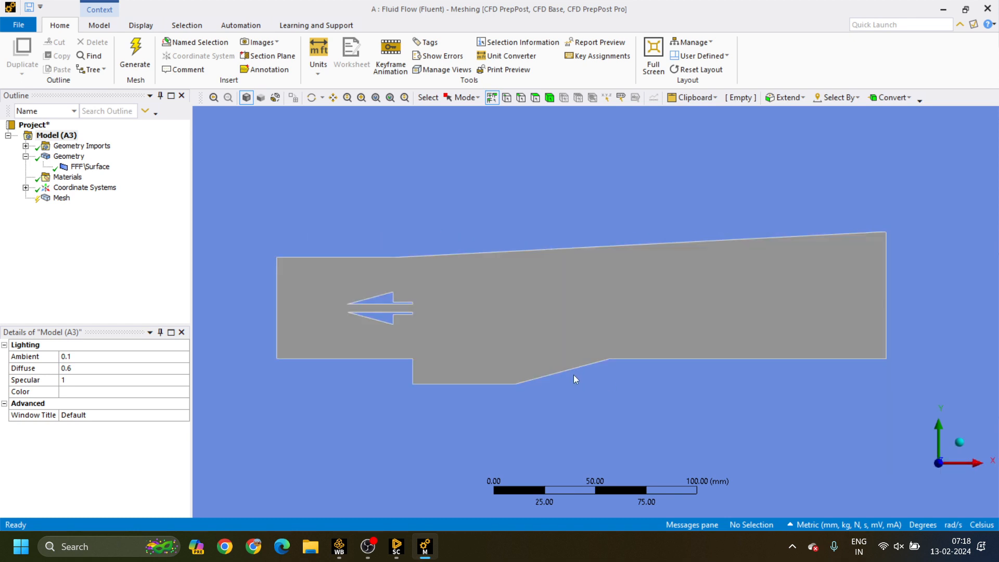
{"action": "middle_click_drag", "start_coordinate": [574, 375], "coordinate": [563, 336], "text": "ctrl"}
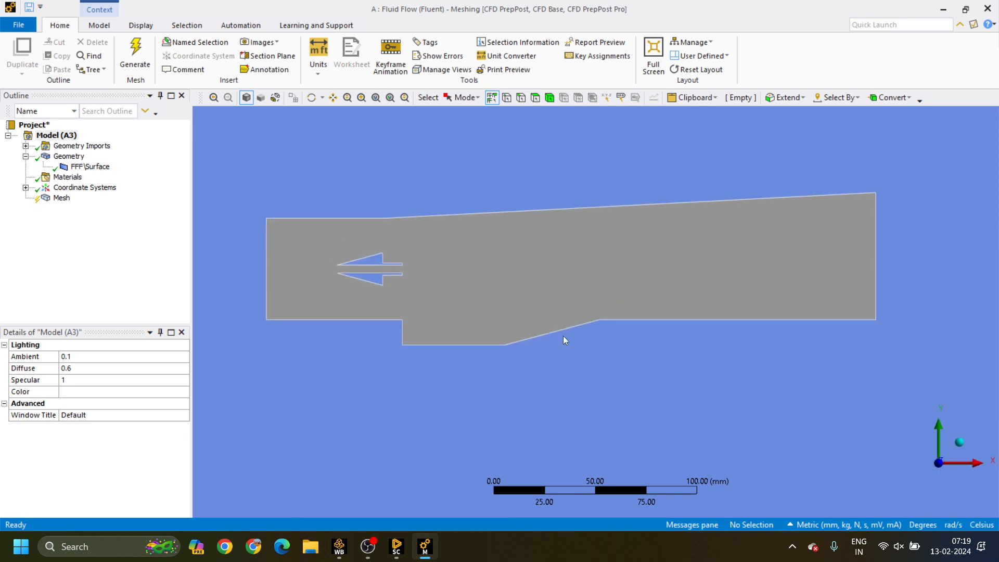
Insert a sizing control under the mesh and scope it to the whole channel face.
{"action": "left_click", "coordinate": [55, 199]}
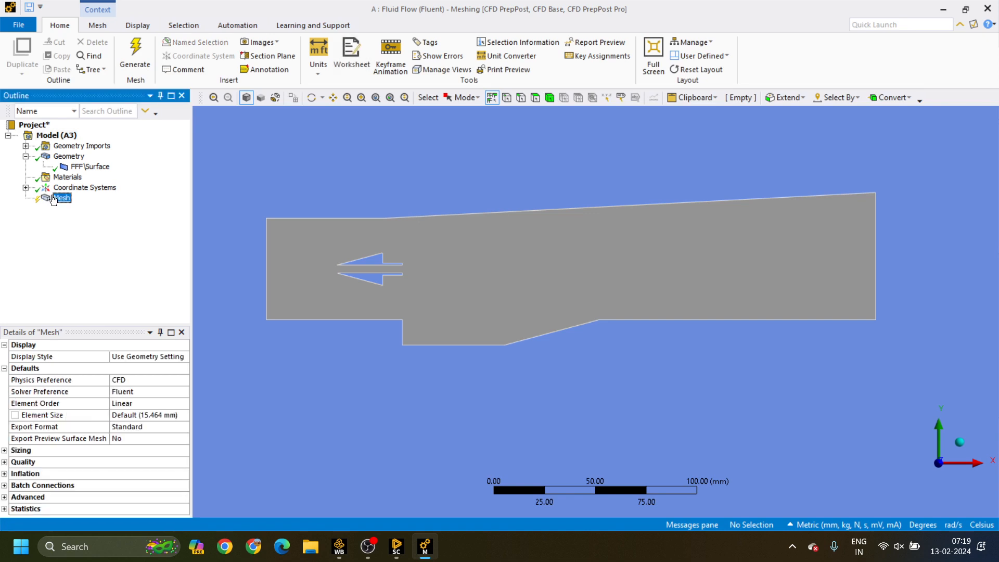
{"action": "right_click", "coordinate": [54, 199]}
{"action": "mouse_move", "coordinate": [66, 206]}
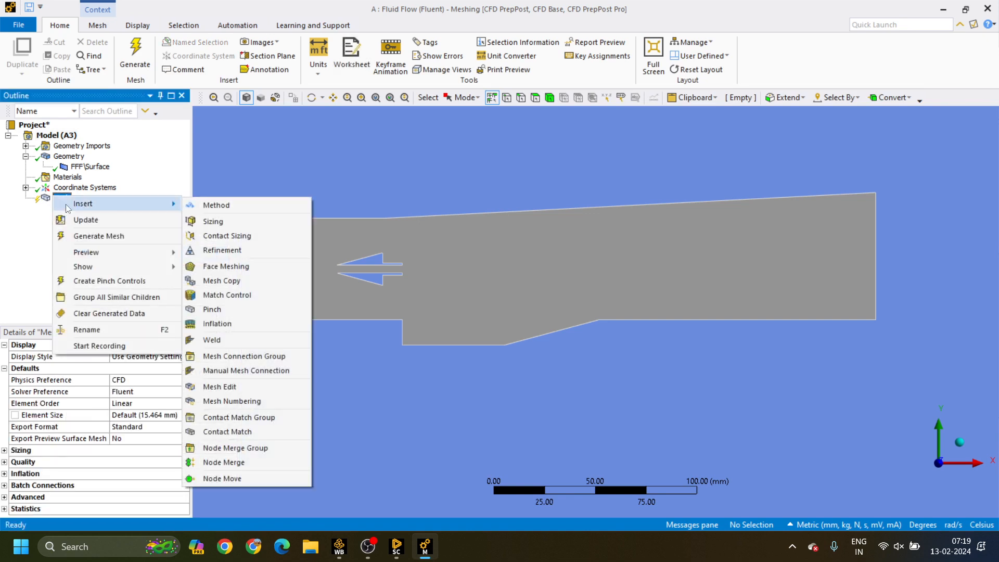
{"action": "left_click", "coordinate": [197, 223]}
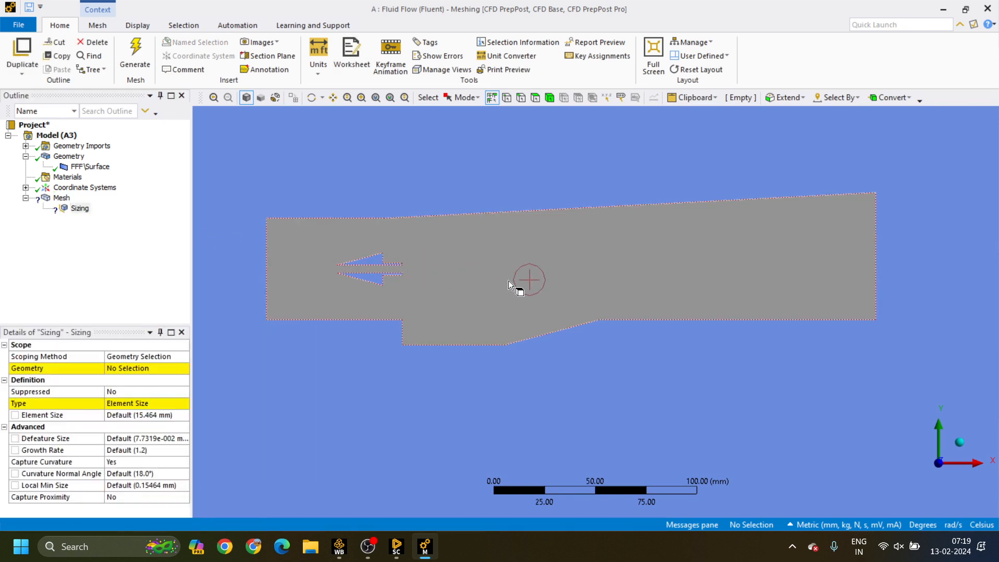
{"action": "left_click", "coordinate": [511, 282]}
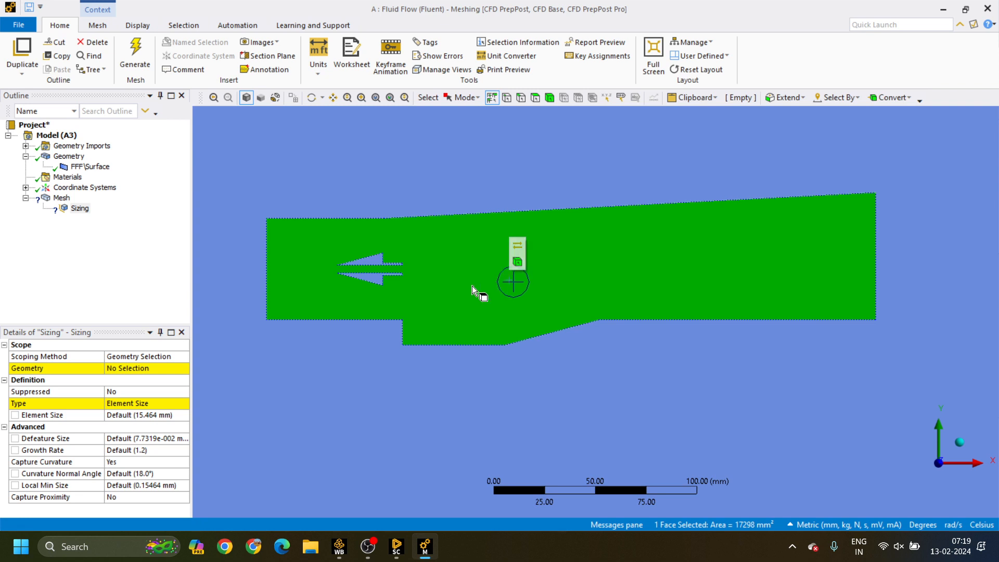
{"action": "left_click", "coordinate": [121, 369]}
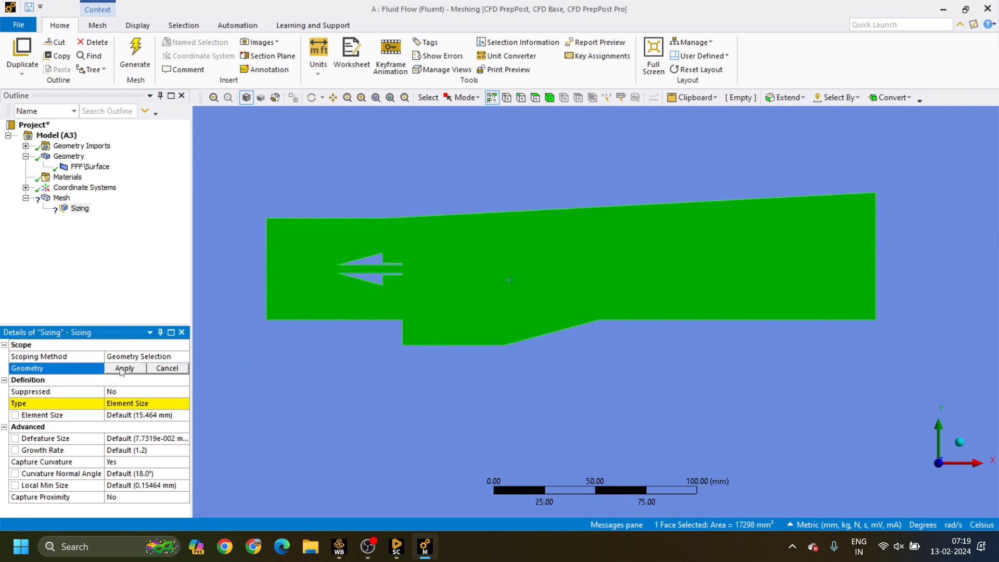
{"action": "left_click", "coordinate": [123, 369]}
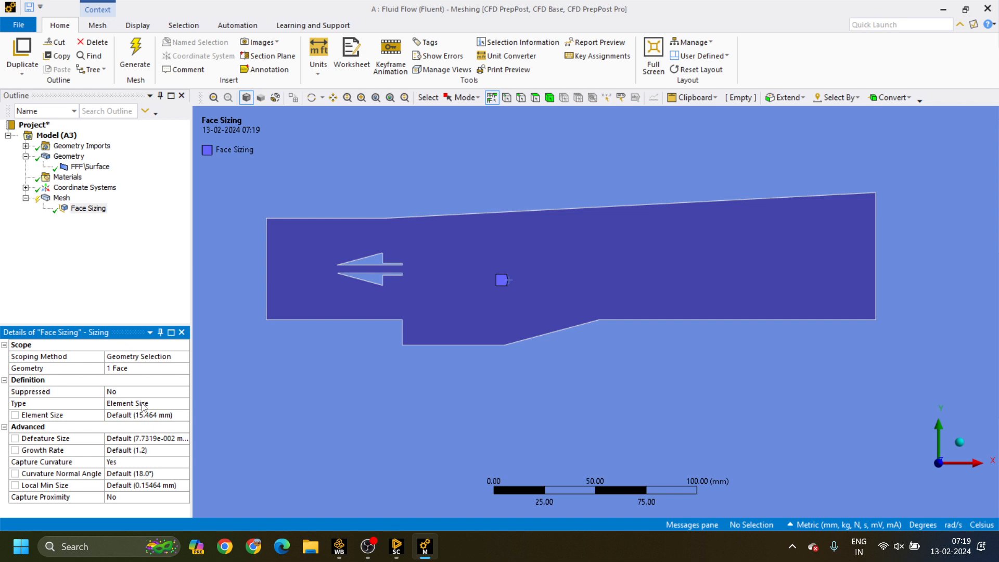
Keep the face sizing type as Element Size and set the element size to 5 mm.
{"action": "left_click", "coordinate": [143, 403]}
{"action": "left_click", "coordinate": [183, 404]}
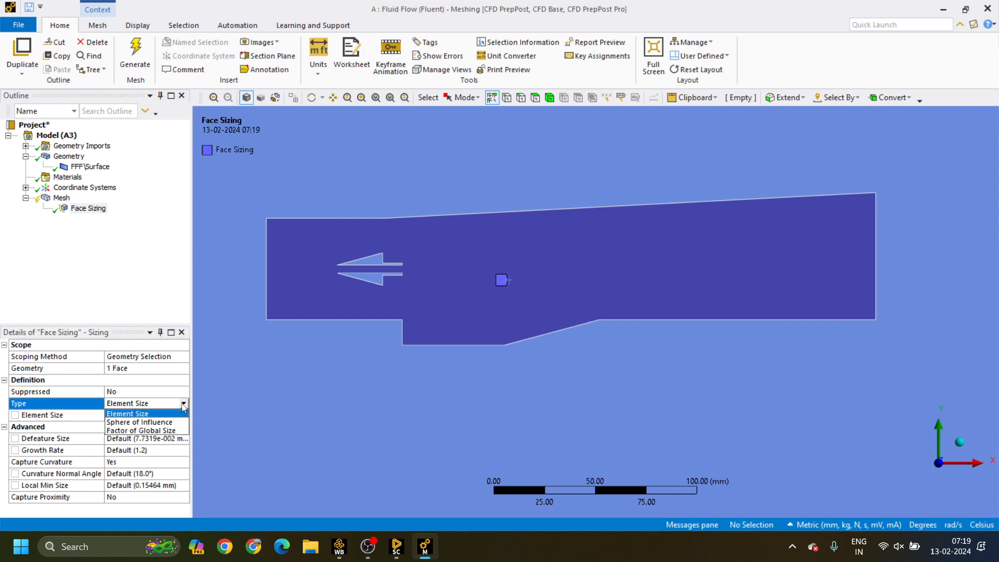
{"action": "left_click", "coordinate": [184, 404]}
{"action": "left_click", "coordinate": [183, 404]}
{"action": "left_click", "coordinate": [81, 421]}
{"action": "left_click", "coordinate": [139, 415]}
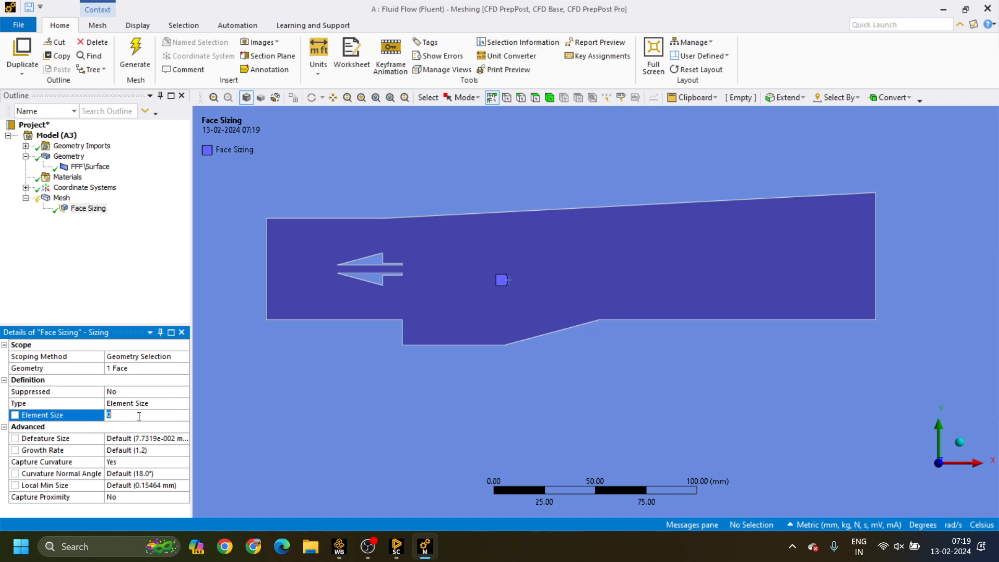
{"action": "type", "text": "5"}
{"action": "key", "text": "Return"}
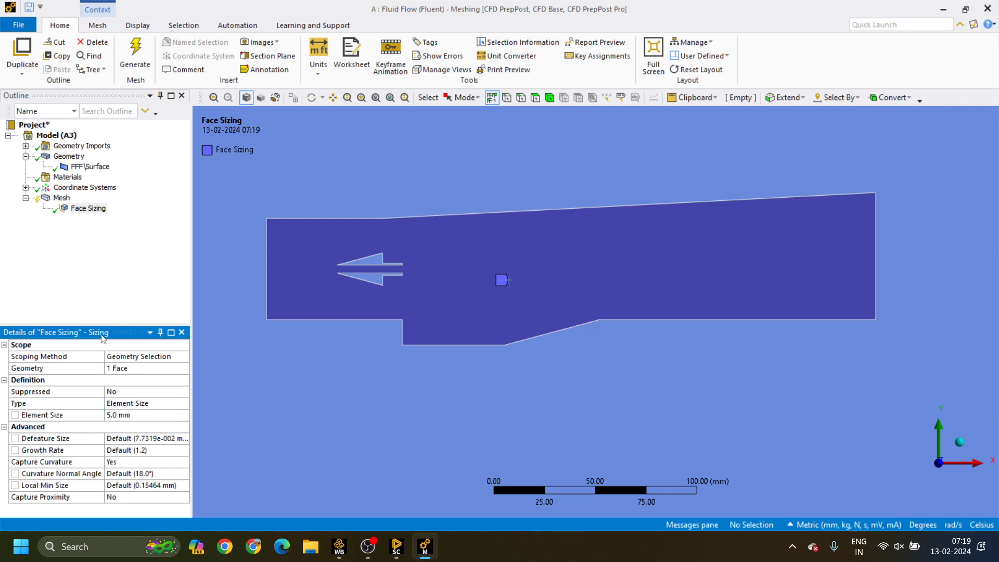
Add a face meshing control with mapped quadrilaterals to the channel face.
{"action": "left_click", "coordinate": [61, 198]}
{"action": "right_click", "coordinate": [62, 198]}
{"action": "mouse_move", "coordinate": [96, 206]}
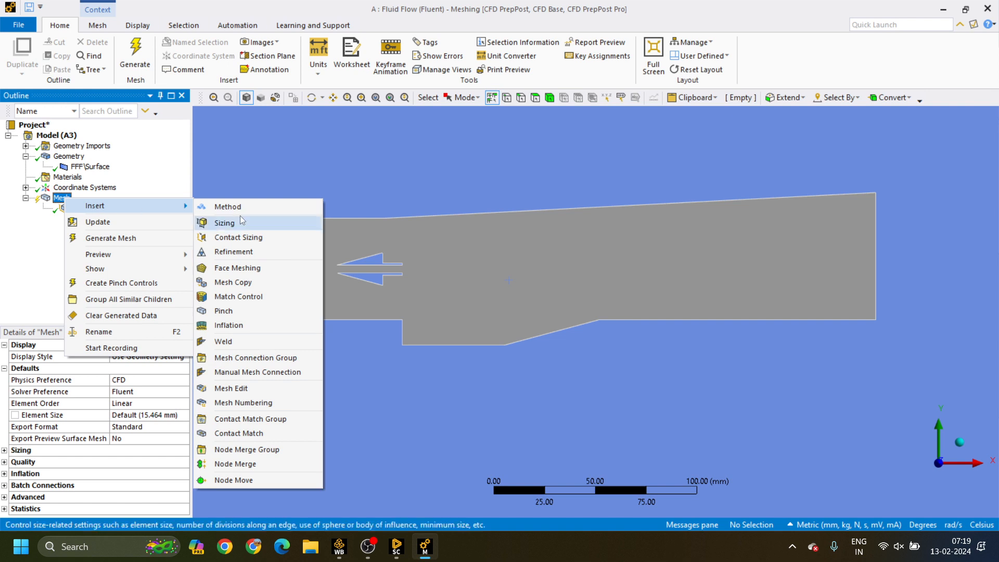
{"action": "left_click", "coordinate": [250, 268]}
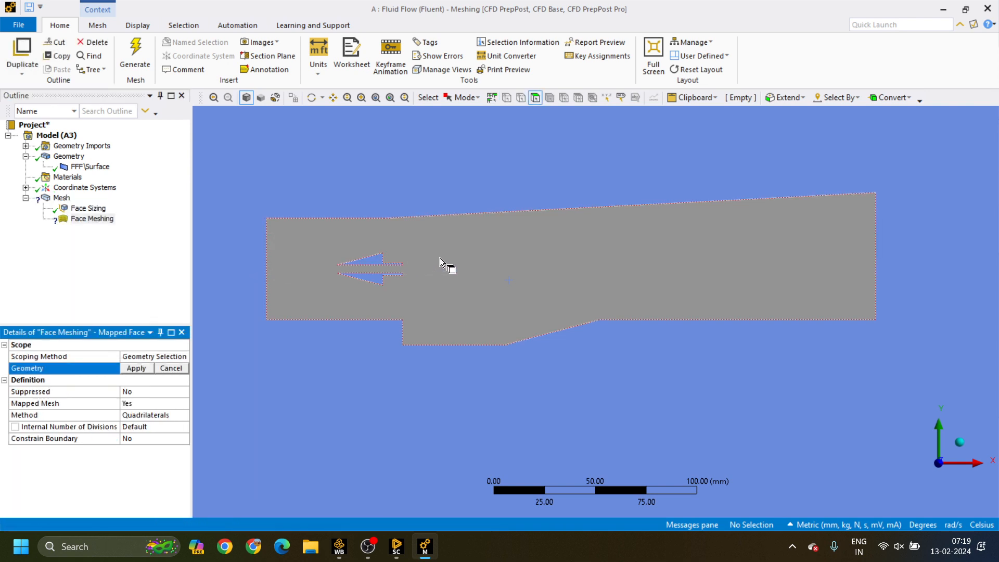
{"action": "left_click", "coordinate": [456, 257]}
{"action": "left_click", "coordinate": [136, 368]}
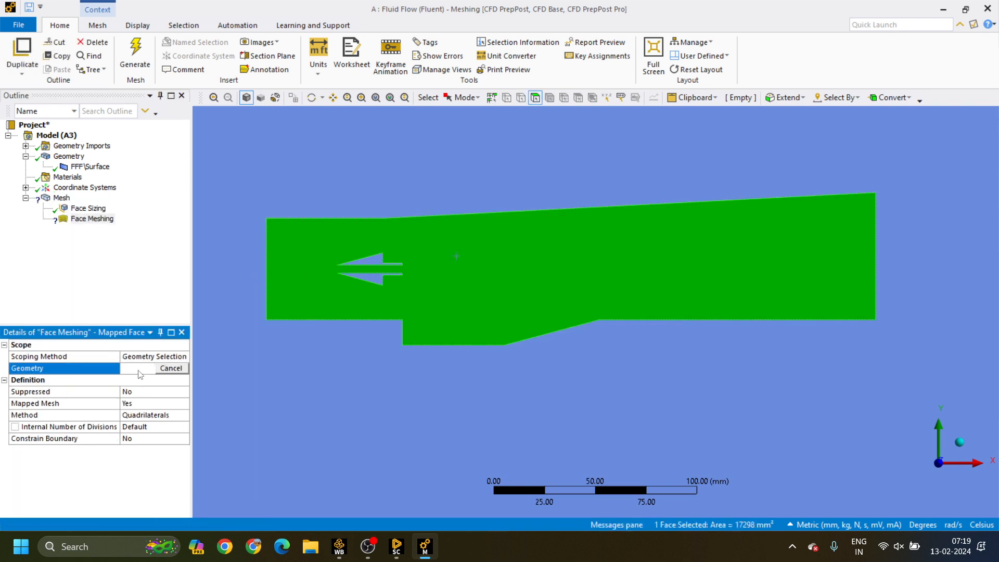
Update the mesh and check the elements across the channel surface.
{"action": "left_click", "coordinate": [61, 199]}
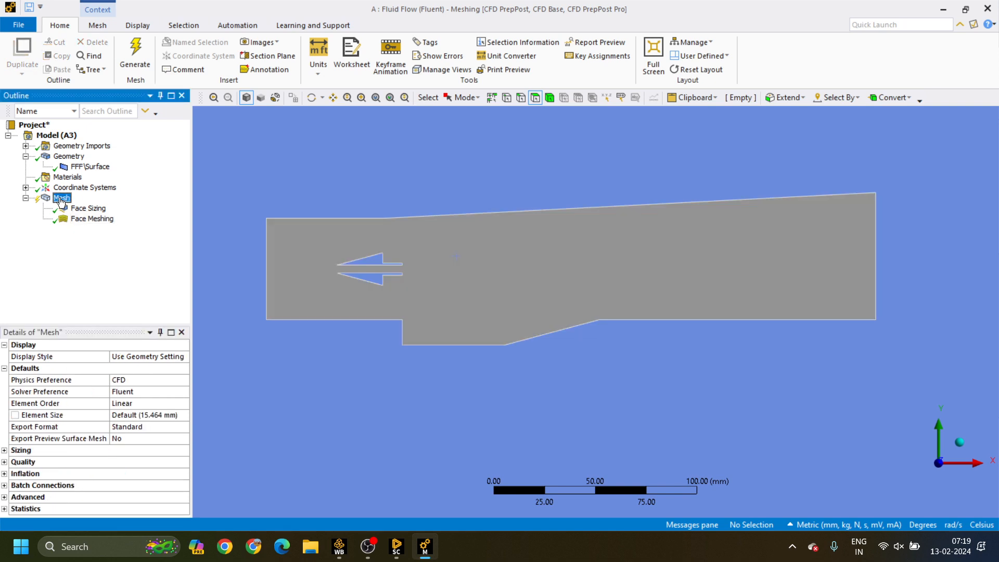
{"action": "right_click", "coordinate": [61, 200]}
{"action": "left_click", "coordinate": [91, 225]}
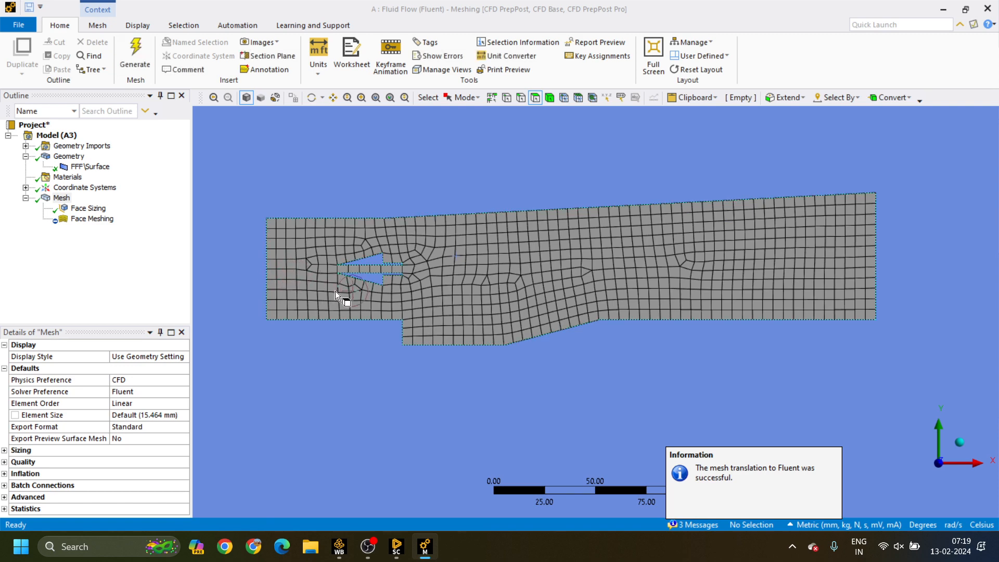
{"action": "scroll", "coordinate": [345, 289], "scroll_direction": "up", "scroll_amount": 2}
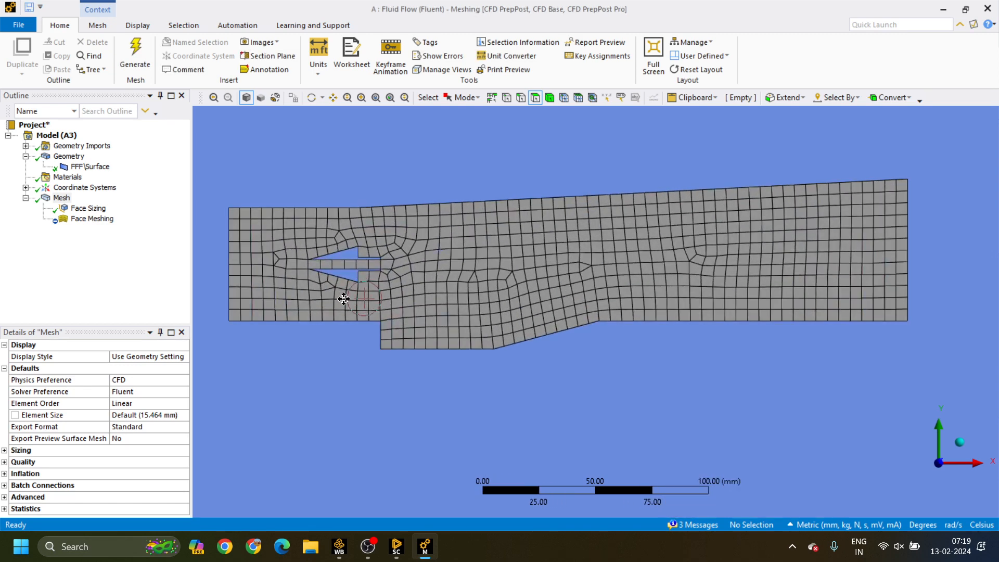
{"action": "middle_click_drag", "start_coordinate": [343, 299], "coordinate": [385, 298], "text": "ctrl"}
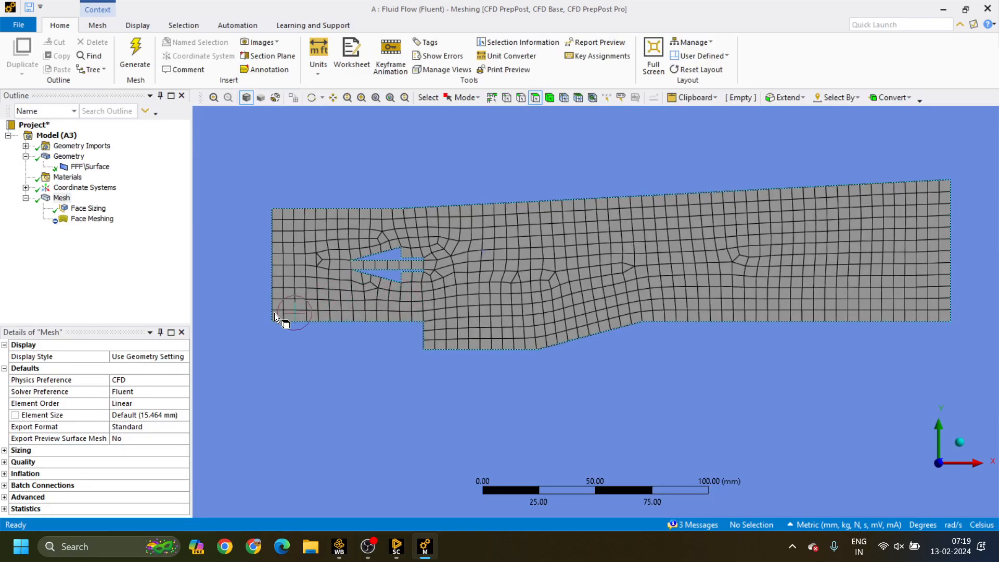
Refine the face sizing to a 1.0 mm element size and update the mesh.
{"action": "left_click", "coordinate": [88, 210]}
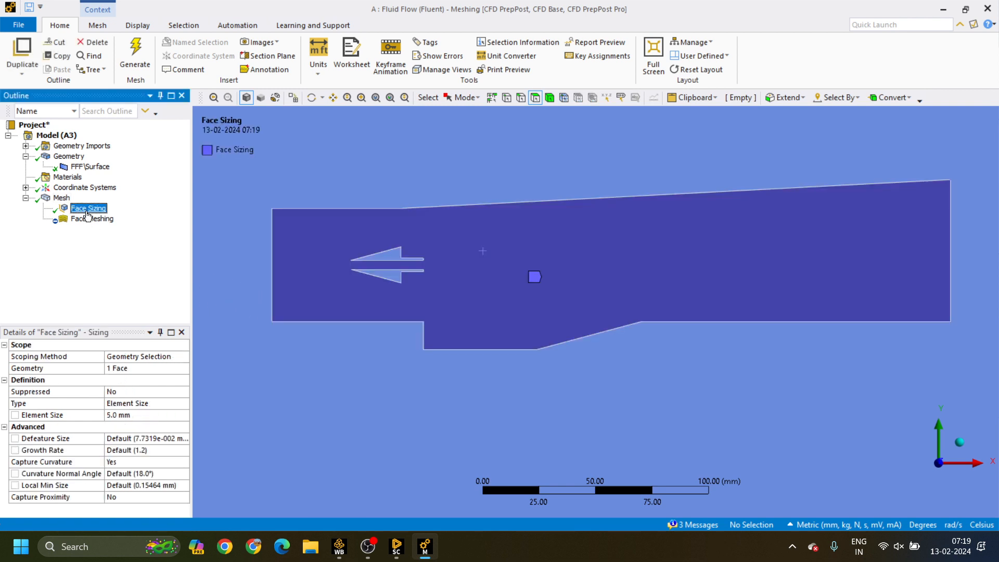
{"action": "left_click", "coordinate": [123, 415]}
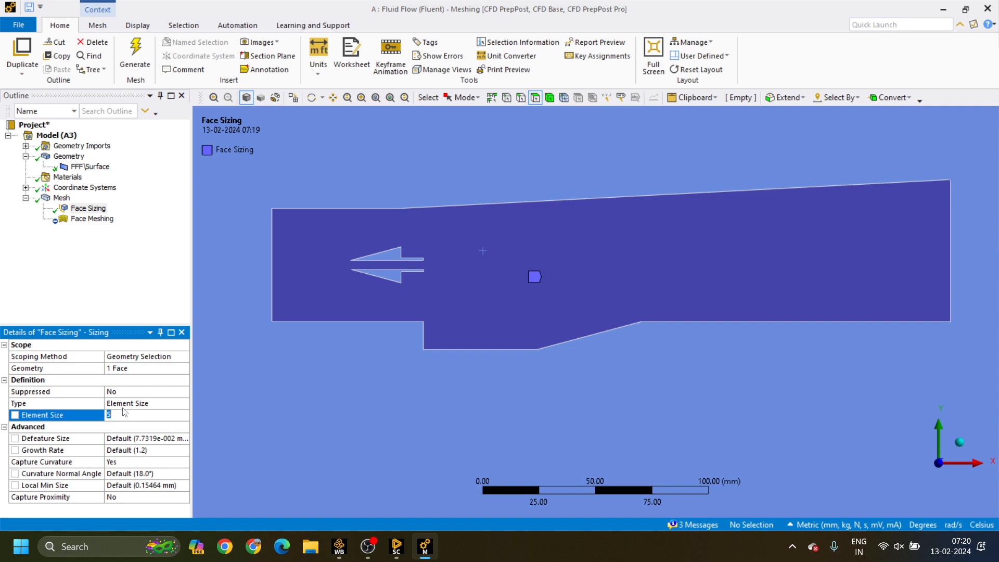
{"action": "type", "text": "1.0"}
{"action": "key", "text": "Return"}
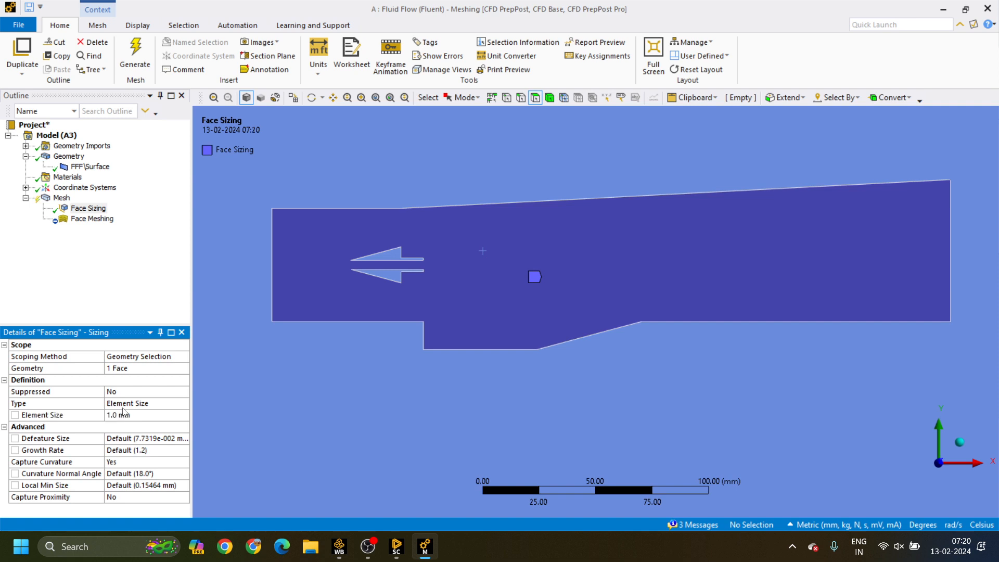
{"action": "left_click", "coordinate": [67, 202]}
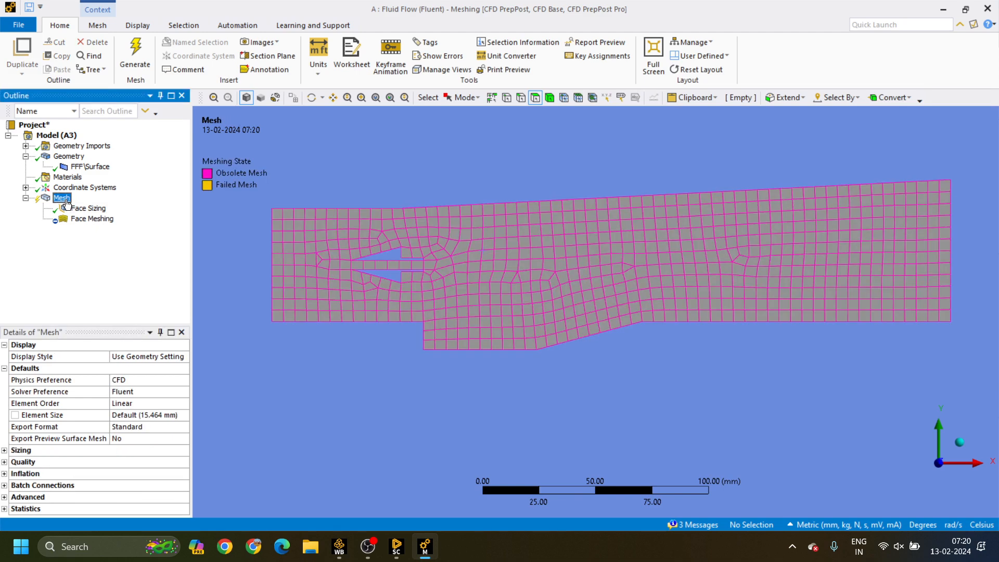
{"action": "right_click", "coordinate": [66, 202]}
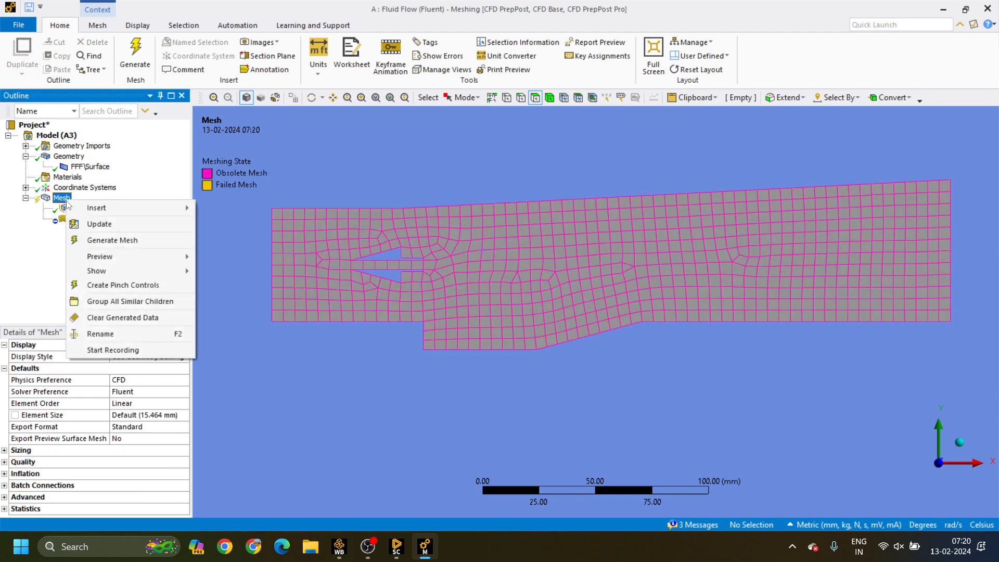
{"action": "mouse_move", "coordinate": [67, 205]}
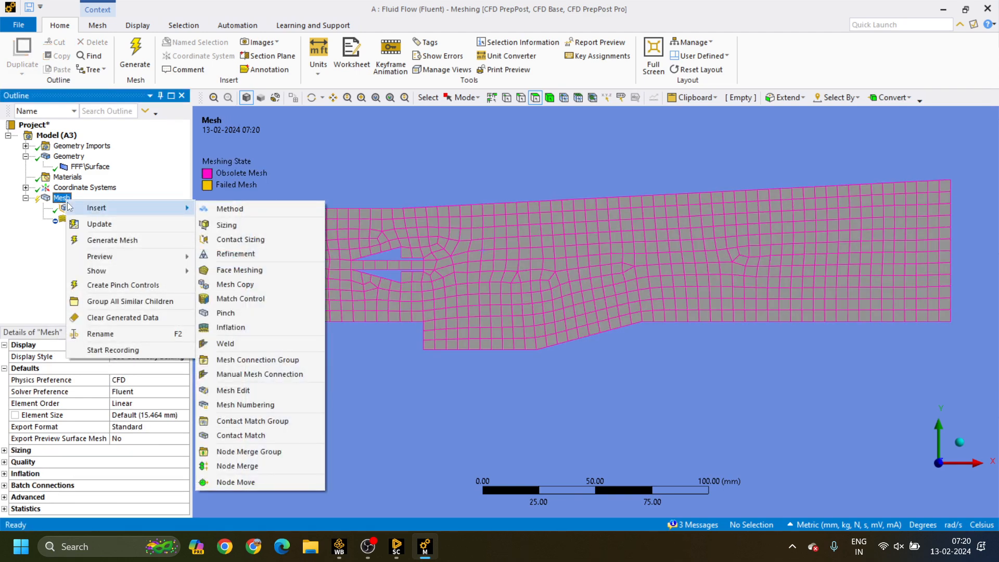
{"action": "left_click", "coordinate": [105, 223]}
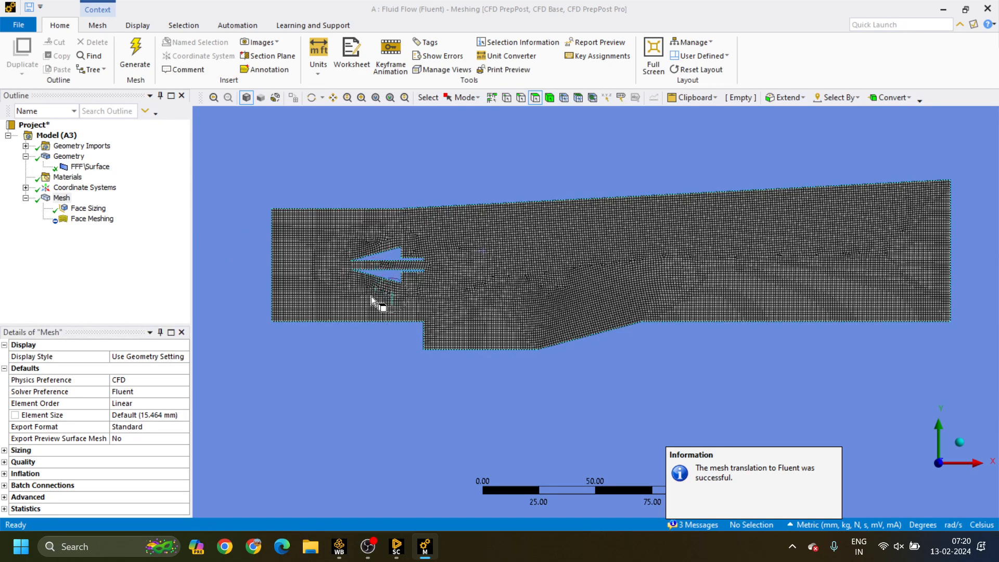
Examine the refined mesh around the internal wedges, the lower-wall cavity and its sloped edge.
{"action": "middle_click_drag", "start_coordinate": [389, 300], "coordinate": [432, 304], "text": "ctrl"}
{"action": "scroll", "coordinate": [432, 304], "scroll_direction": "down", "scroll_amount": 4}
{"action": "scroll", "coordinate": [432, 304], "scroll_direction": "up", "scroll_amount": 4}
{"action": "scroll", "coordinate": [432, 303], "scroll_direction": "up", "scroll_amount": 5}
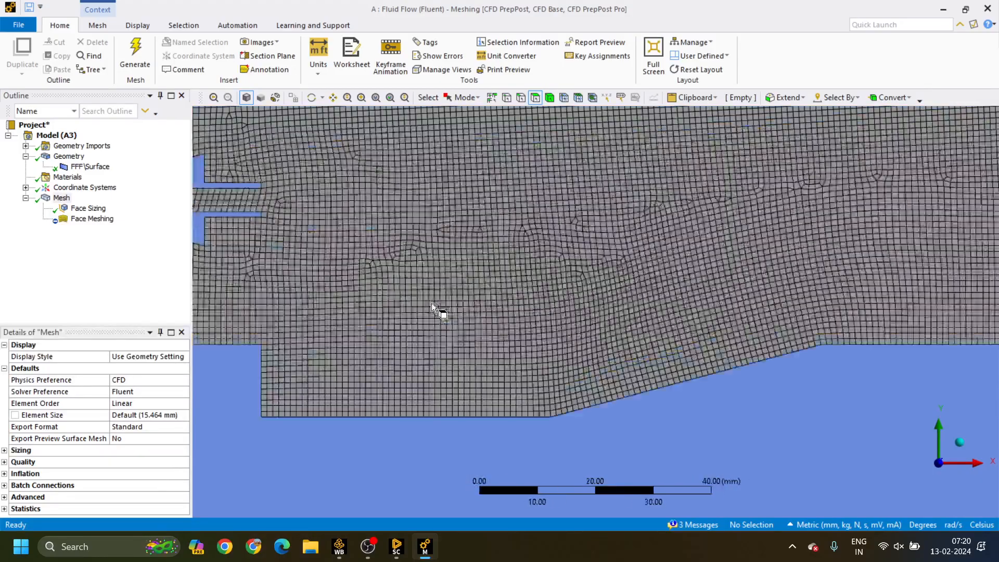
{"action": "scroll", "coordinate": [432, 303], "scroll_direction": "down", "scroll_amount": 2}
{"action": "scroll", "coordinate": [432, 303], "scroll_direction": "down", "scroll_amount": 4}
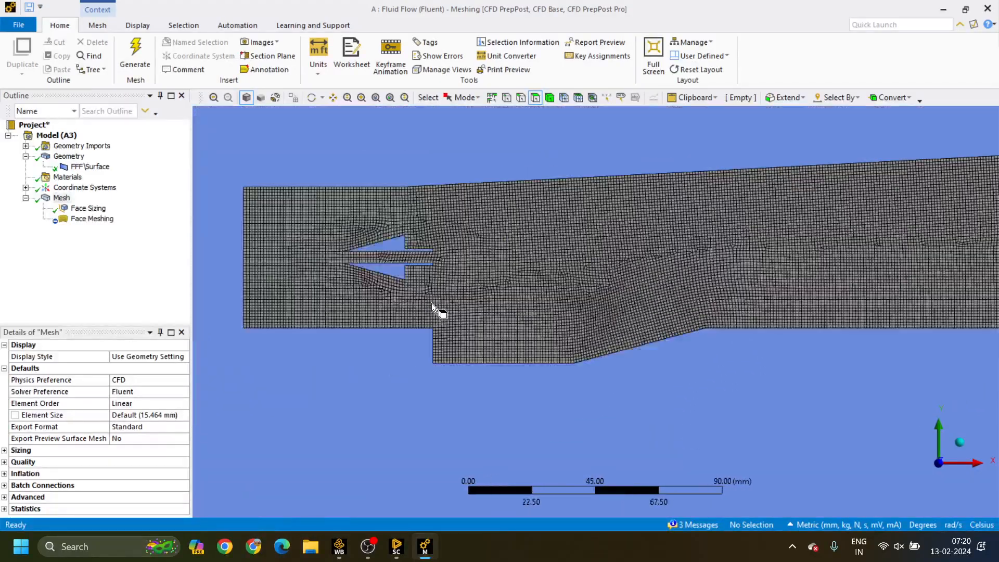
{"action": "scroll", "coordinate": [432, 303], "scroll_direction": "up", "scroll_amount": 6}
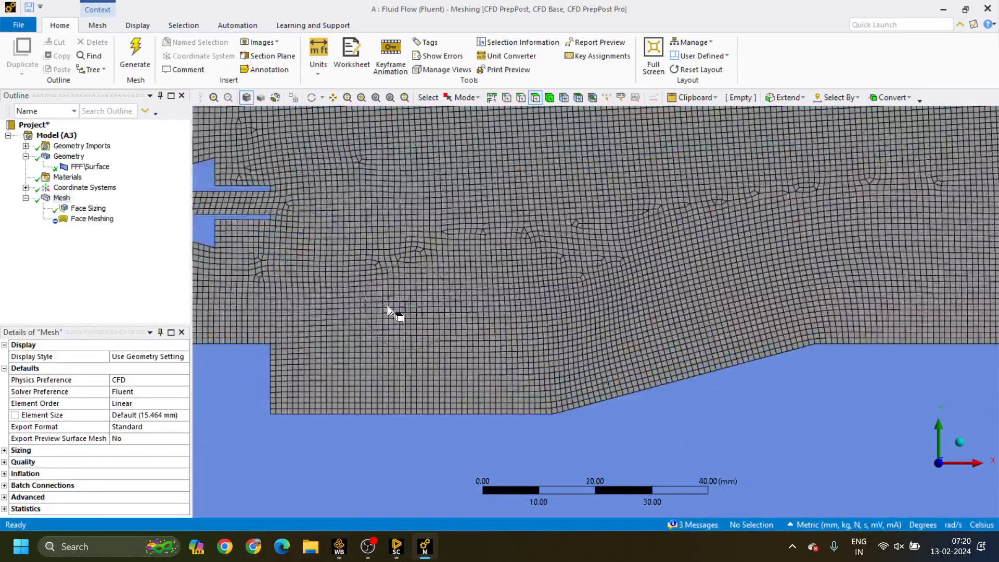
{"action": "scroll", "coordinate": [388, 306], "scroll_direction": "up", "scroll_amount": 3}
{"action": "scroll", "coordinate": [401, 305], "scroll_direction": "up", "scroll_amount": 2}
{"action": "scroll", "coordinate": [401, 305], "scroll_direction": "down", "scroll_amount": 8}
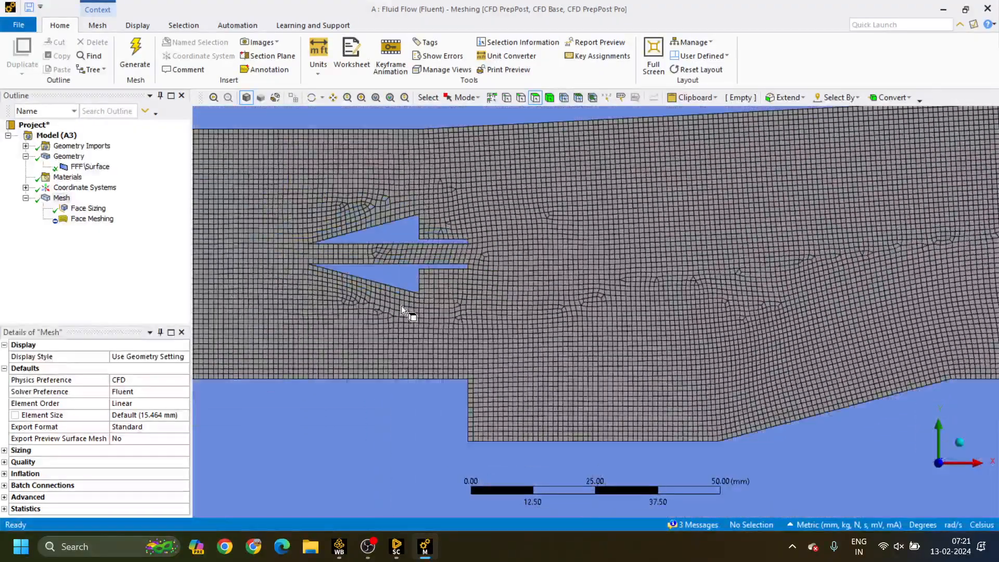
{"action": "middle_click_drag", "start_coordinate": [540, 319], "coordinate": [436, 296], "text": "ctrl"}
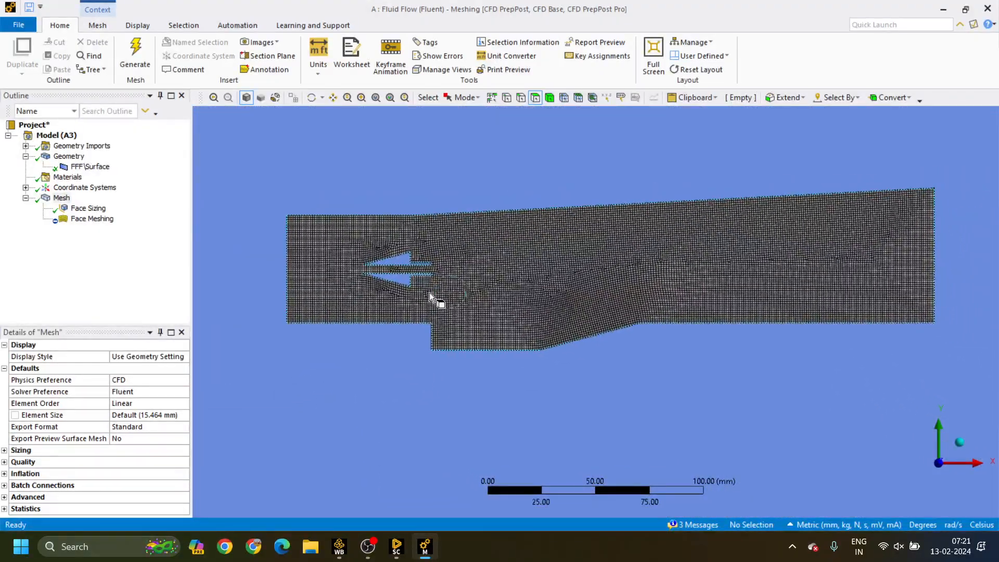
{"action": "scroll", "coordinate": [430, 294], "scroll_direction": "down", "scroll_amount": 2}
Set the face sizing's element size to 0.18 mm.
{"action": "left_click", "coordinate": [96, 209]}
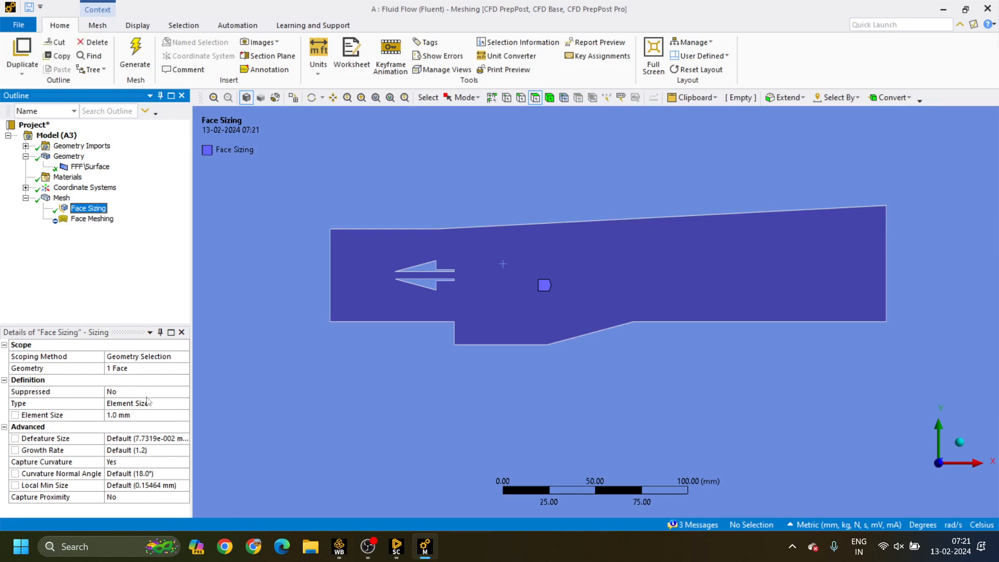
{"action": "left_click", "coordinate": [129, 417]}
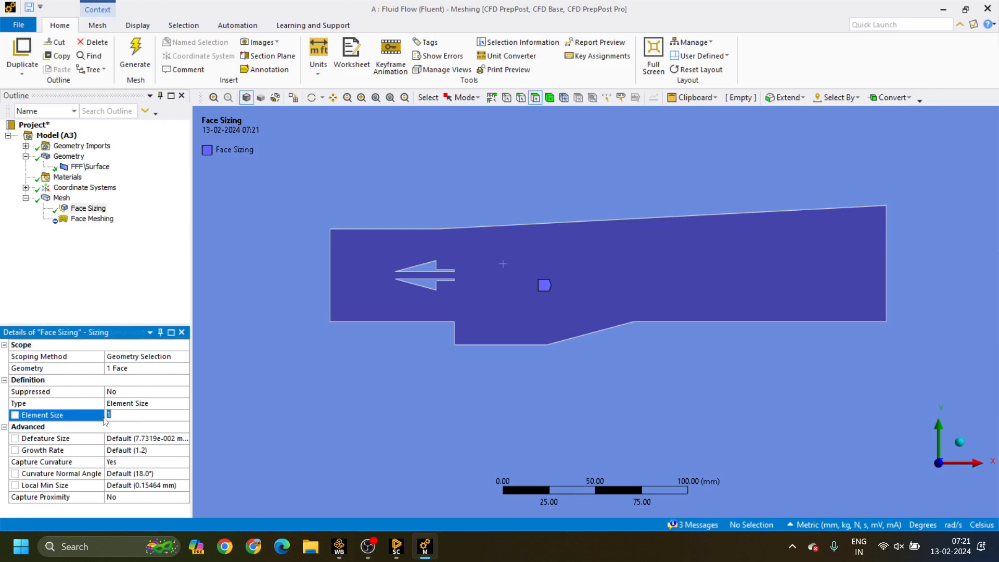
{"action": "type", "text": "0."}
{"action": "key", "text": "BackSpace"}
{"action": "key", "text": "BackSpace"}
{"action": "type", "text": "0.2"}
{"action": "key", "text": "BackSpace"}
{"action": "type", "text": "18"}
{"action": "key", "text": "Return"}
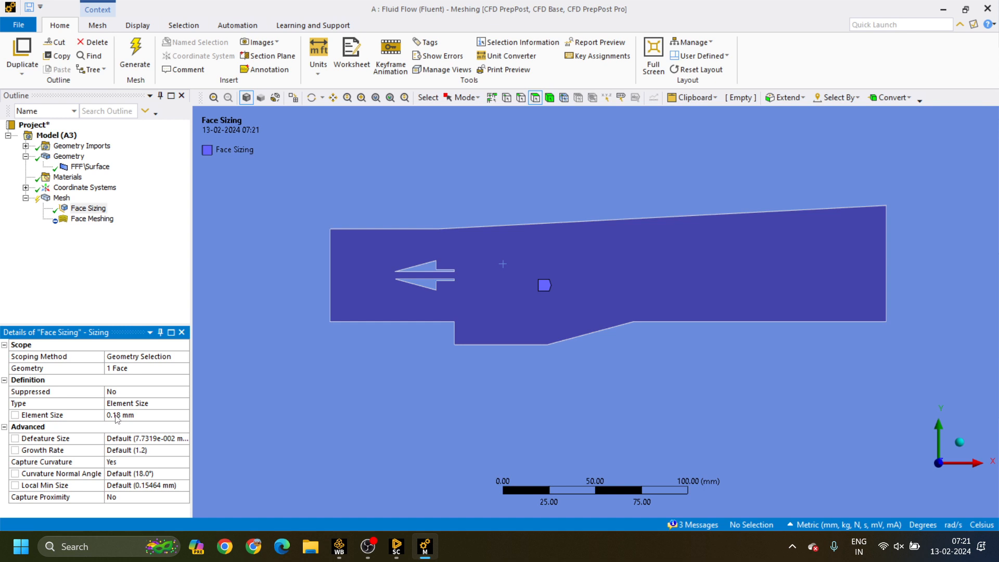
{"action": "left_click", "coordinate": [154, 420]}
{"action": "left_click", "coordinate": [125, 295]}
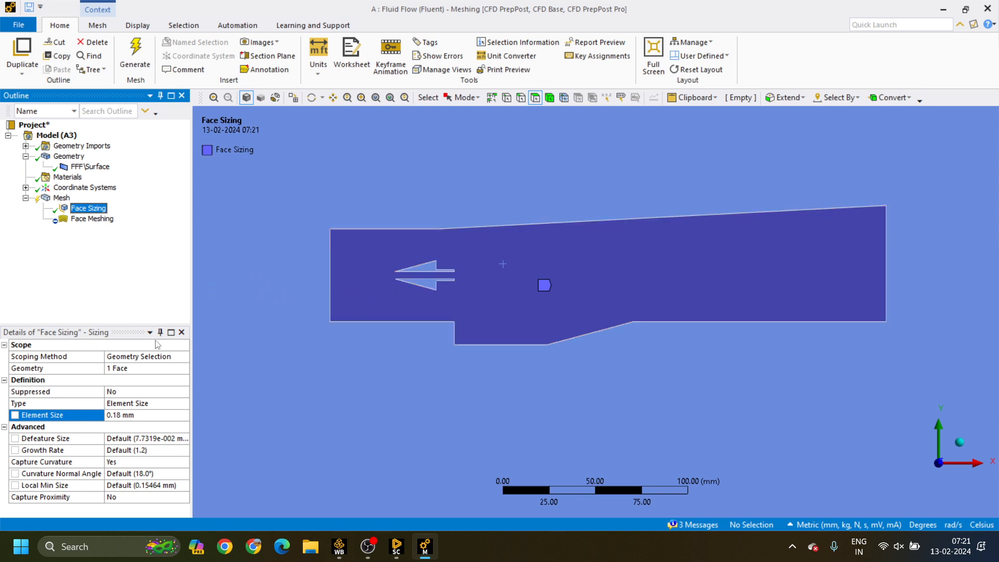
Set the face sizing's element size to 0.9 mm.
{"action": "left_click", "coordinate": [98, 219]}
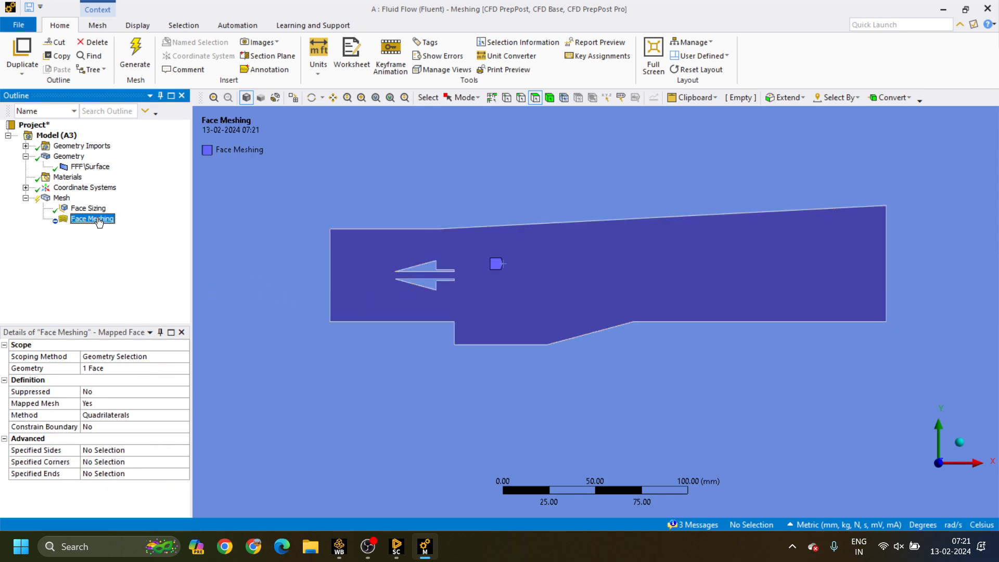
{"action": "key", "text": "Up"}
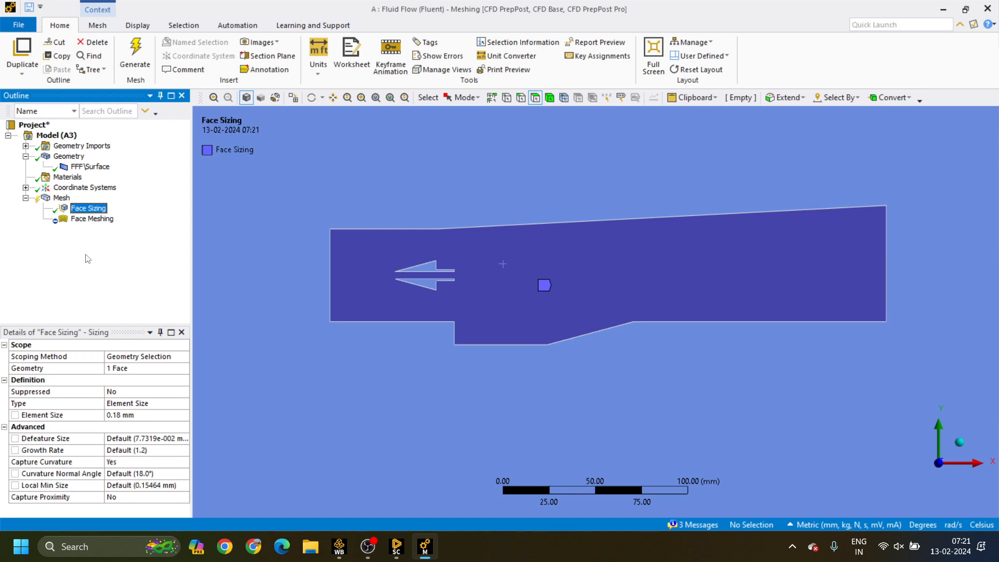
{"action": "left_click", "coordinate": [136, 414]}
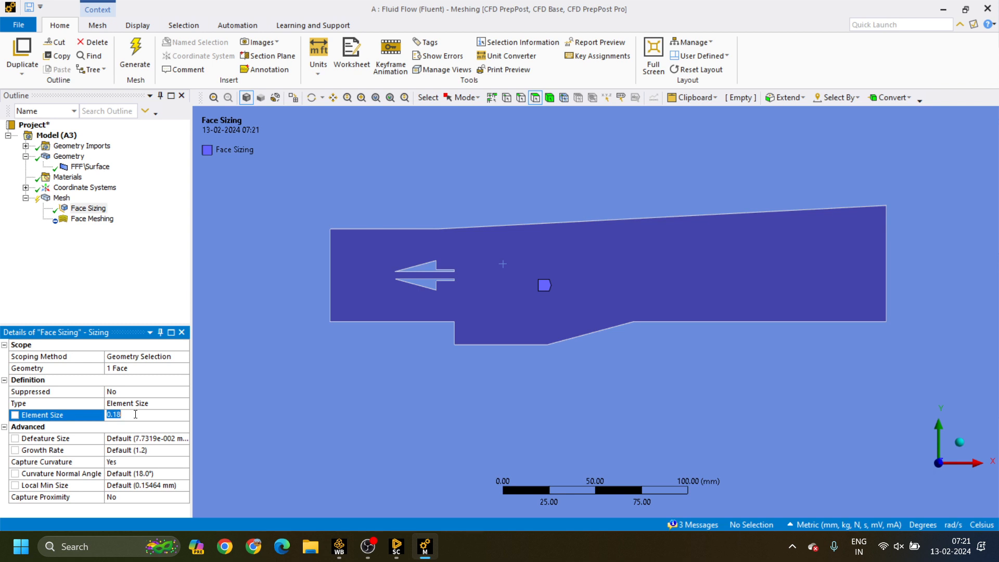
{"action": "type", "text": "1"}
{"action": "key", "text": "BackSpace"}
{"action": "type", "text": "0.9"}
{"action": "key", "text": "Return"}
Update the mesh with the new face sizing and dismiss the notification.
{"action": "left_click", "coordinate": [61, 198]}
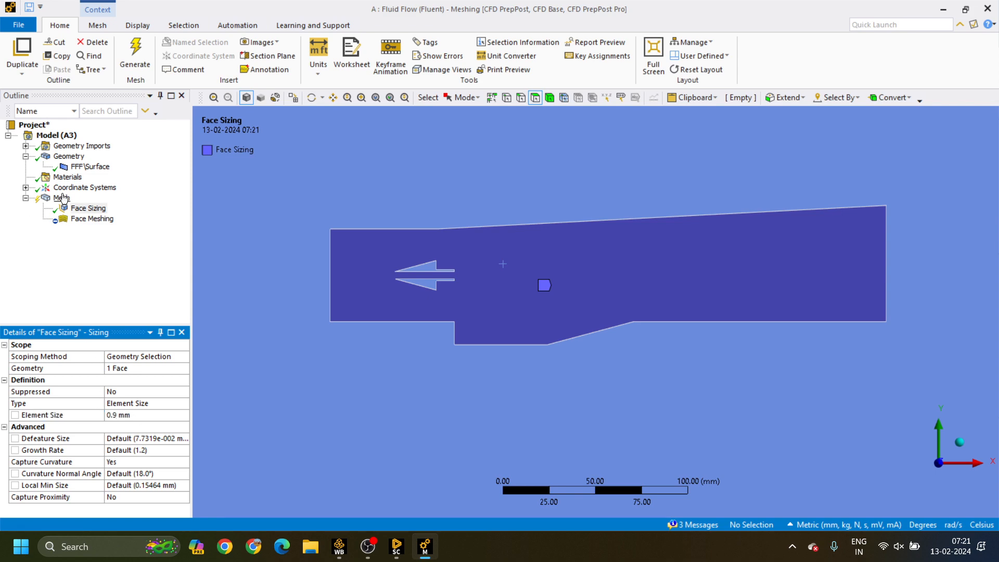
{"action": "right_click", "coordinate": [61, 197]}
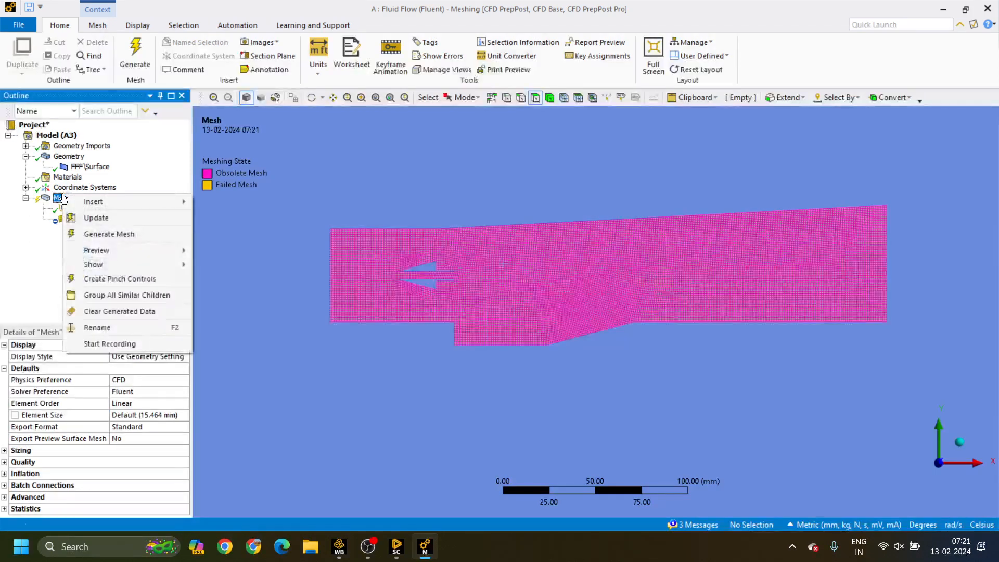
{"action": "left_click", "coordinate": [96, 218]}
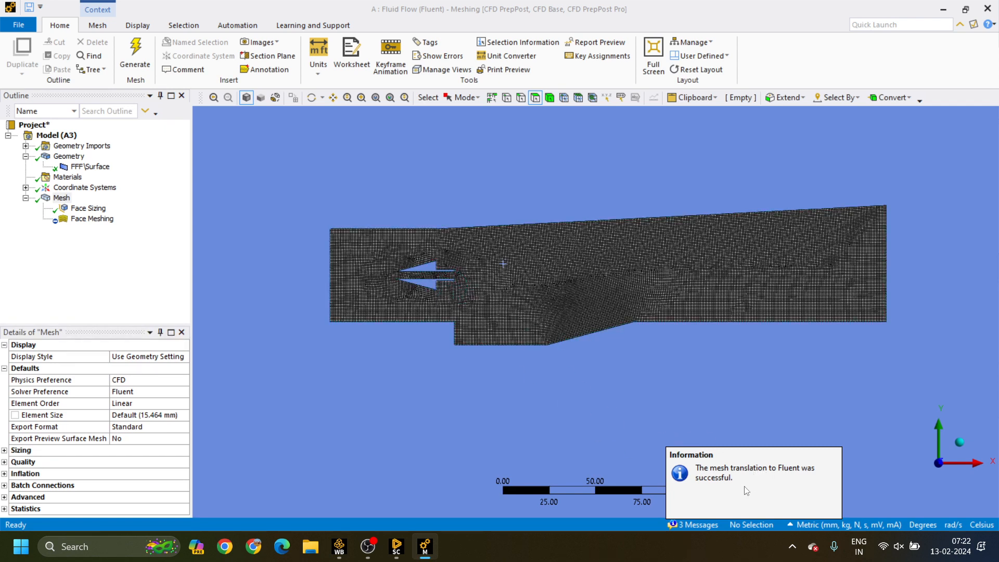
{"action": "left_click", "coordinate": [771, 476]}
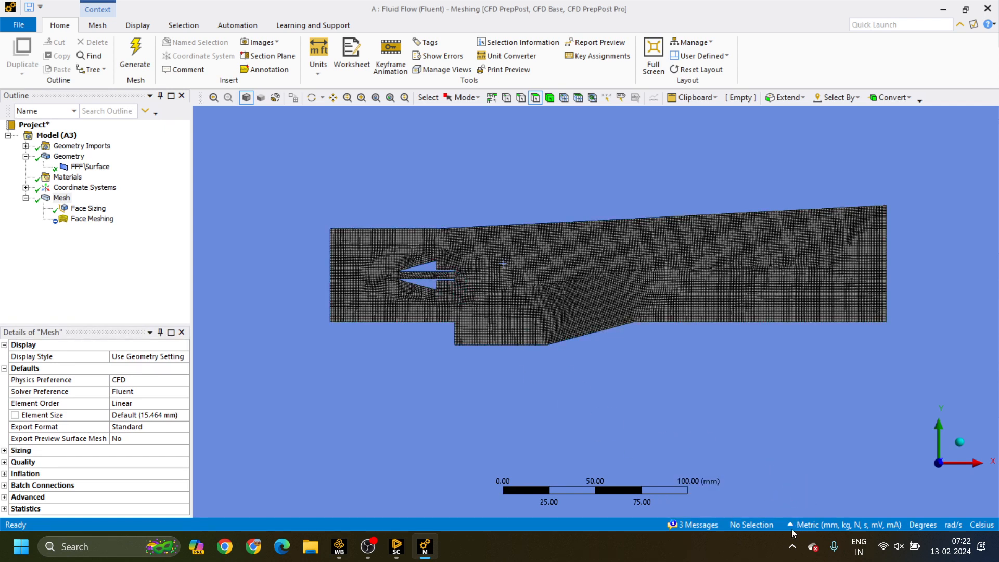
Review the mesh messages and examine the refined elements around the wedges and the lower-wall cavity.
{"action": "left_click", "coordinate": [697, 525]}
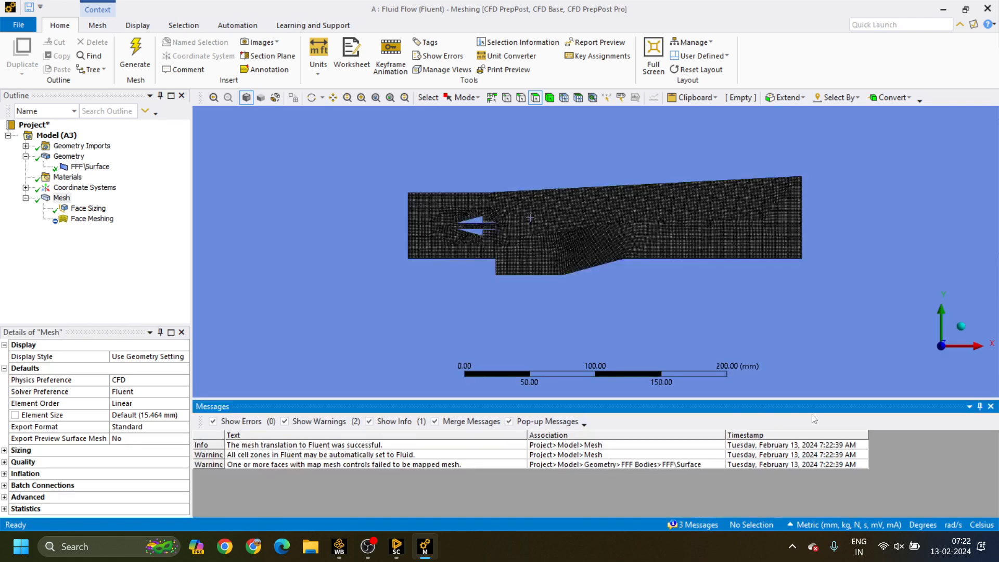
{"action": "left_click", "coordinate": [818, 376]}
{"action": "scroll", "coordinate": [384, 242], "scroll_direction": "up", "scroll_amount": 3}
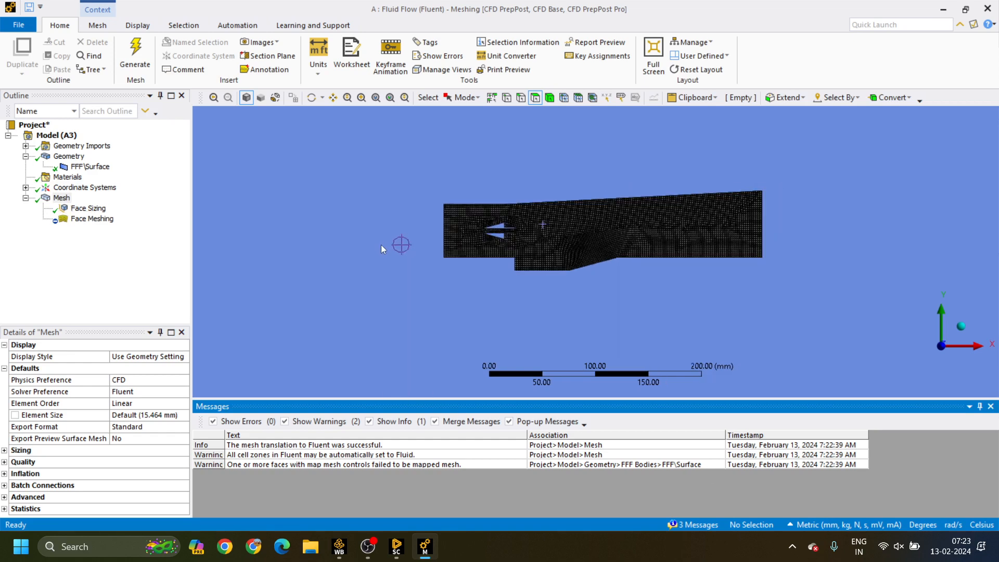
{"action": "scroll", "coordinate": [411, 247], "scroll_direction": "up", "scroll_amount": 2}
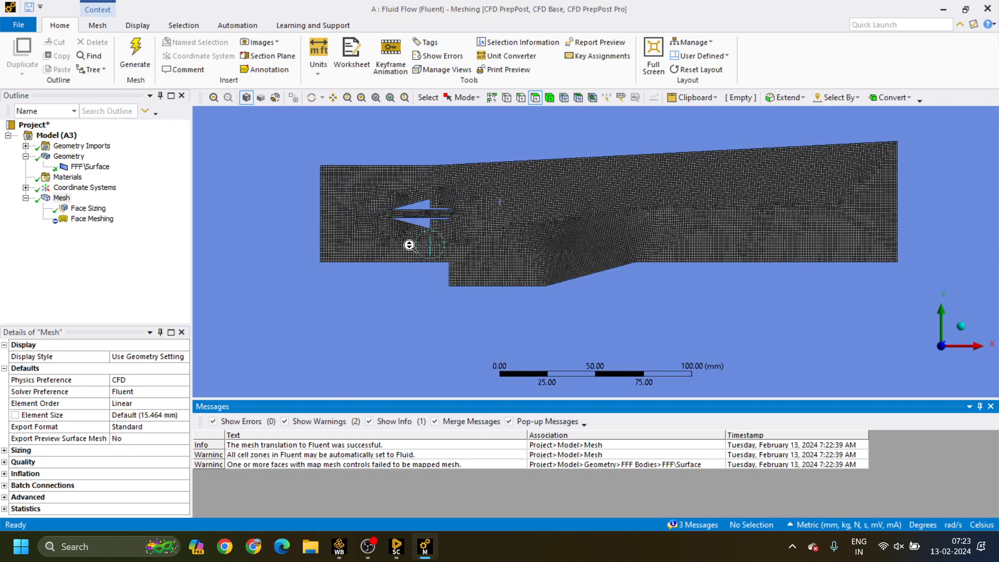
{"action": "scroll", "coordinate": [396, 271], "scroll_direction": "up", "scroll_amount": 10}
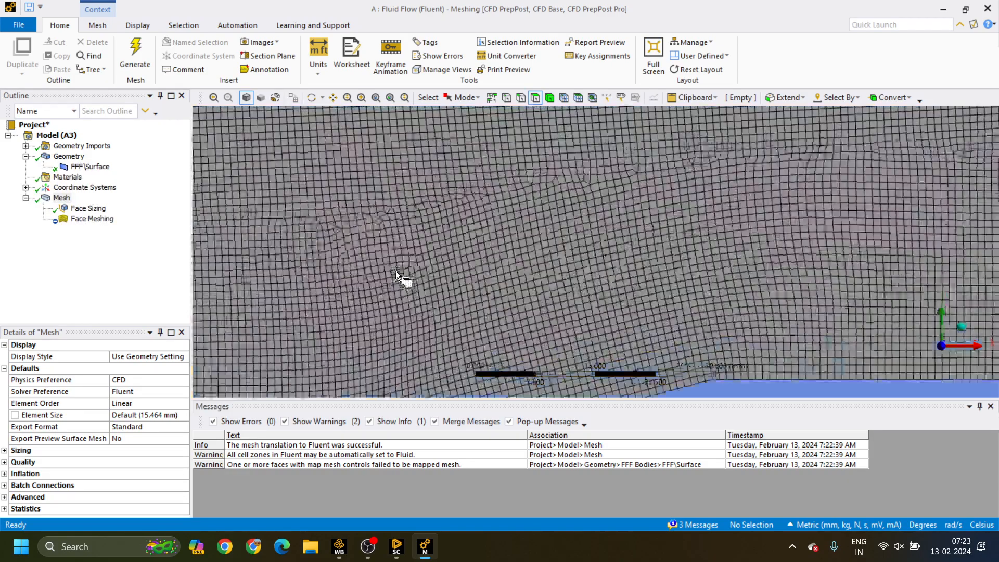
{"action": "scroll", "coordinate": [395, 271], "scroll_direction": "down", "scroll_amount": 12}
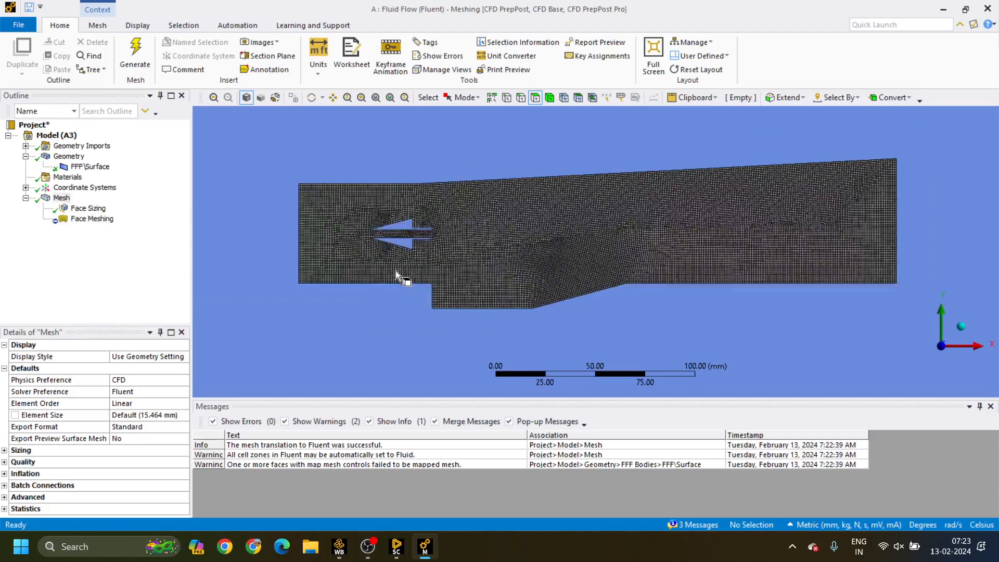
{"action": "scroll", "coordinate": [395, 271], "scroll_direction": "down", "scroll_amount": 2}
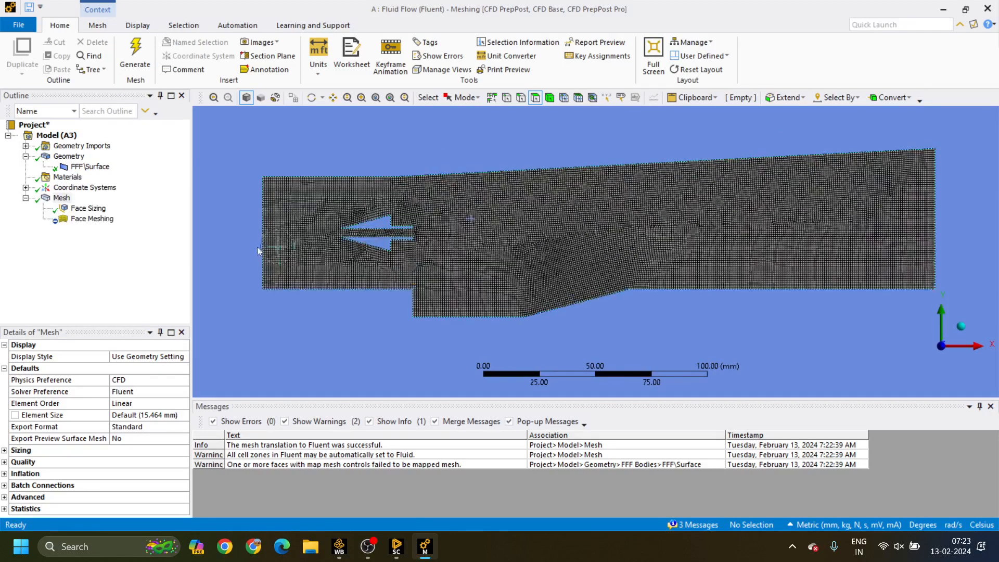
Create a named selection "air inlet" on the channel's vertical edge upstream of the wedges.
{"action": "left_click", "coordinate": [521, 98]}
{"action": "left_click", "coordinate": [259, 228]}
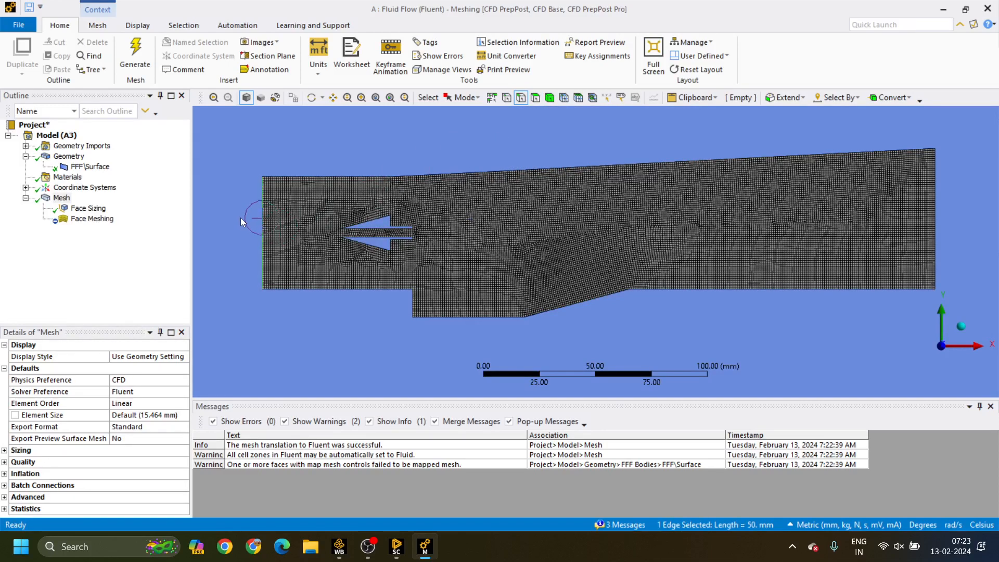
{"action": "scroll", "coordinate": [257, 211], "scroll_direction": "down", "scroll_amount": 3}
{"action": "scroll", "coordinate": [257, 210], "scroll_direction": "up", "scroll_amount": 6}
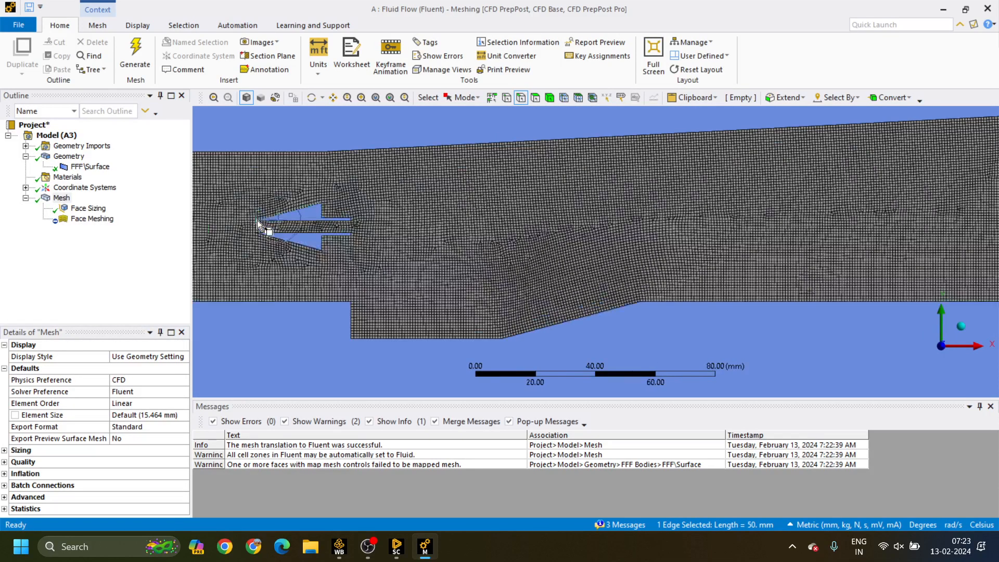
{"action": "middle_click_drag", "start_coordinate": [261, 221], "coordinate": [435, 254], "text": "ctrl"}
{"action": "scroll", "coordinate": [338, 252], "scroll_direction": "up", "scroll_amount": 5}
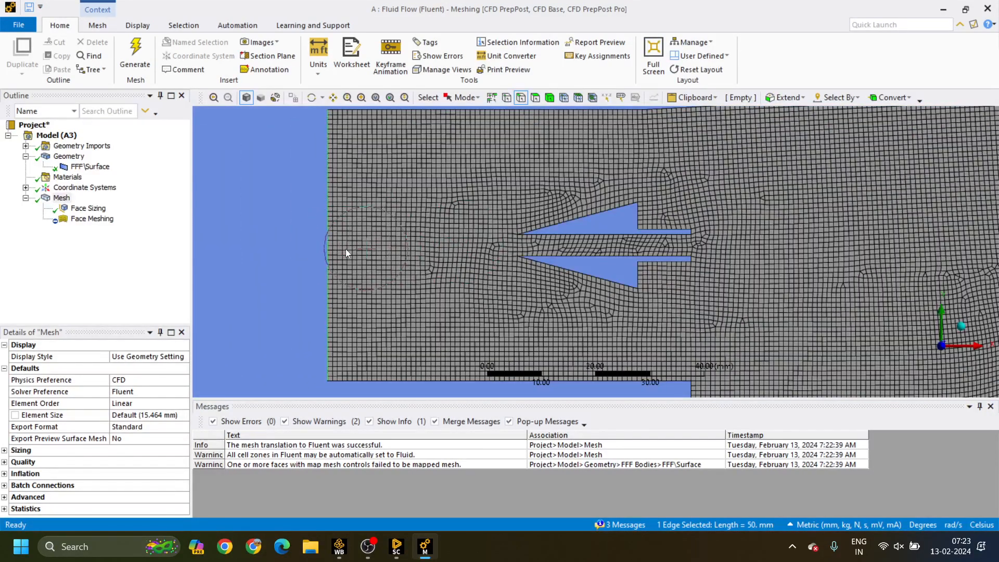
{"action": "right_click", "coordinate": [299, 225]}
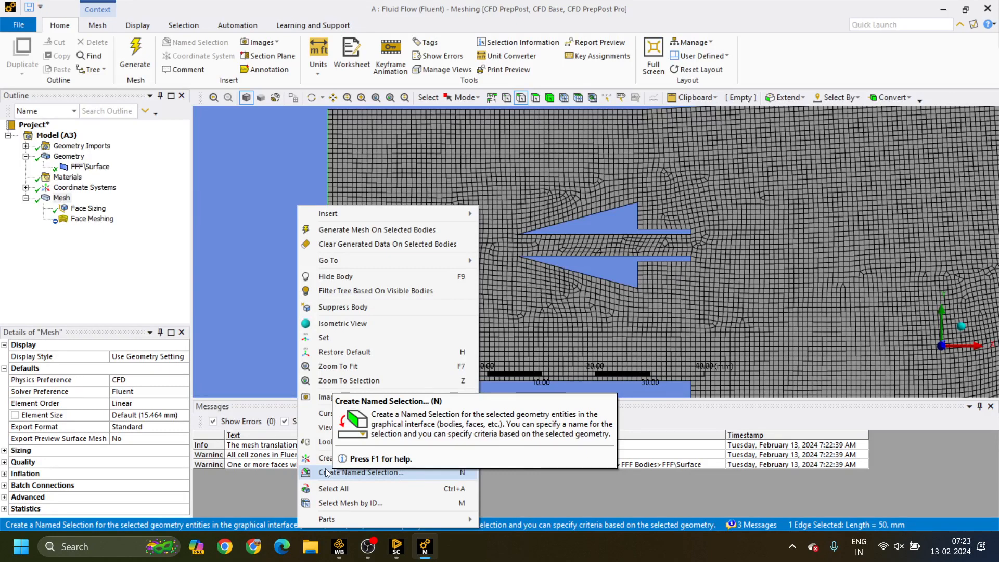
{"action": "left_click", "coordinate": [325, 470]}
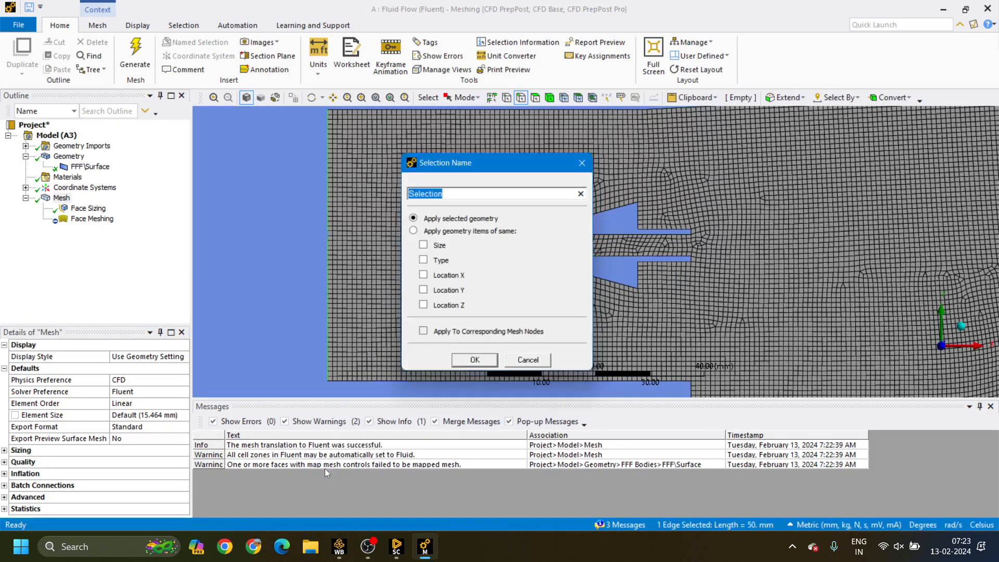
{"action": "left_click", "coordinate": [455, 198]}
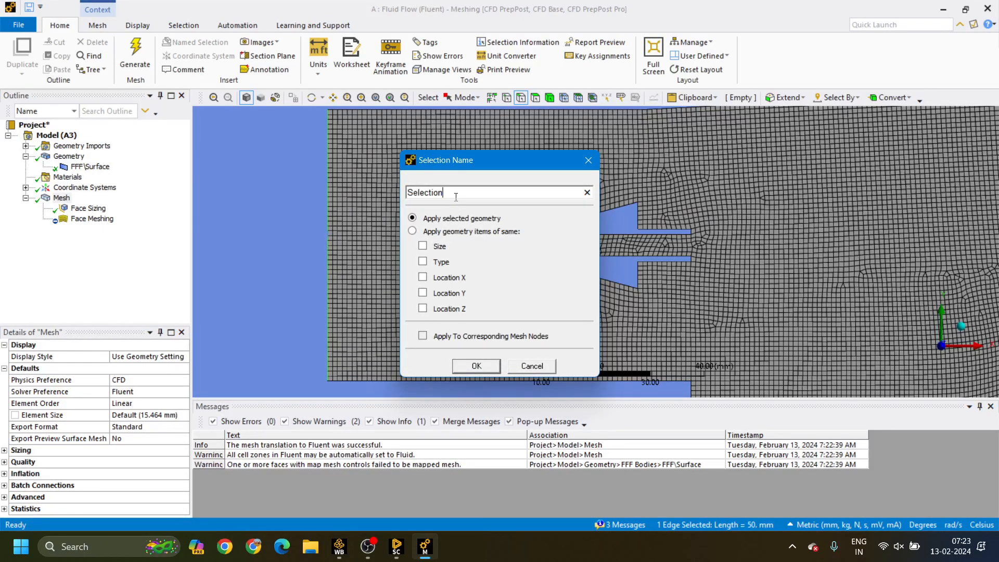
{"action": "key", "text": "BackSpace"}
{"action": "key", "text": "BackSpace"}
{"action": "key", "text": "BackSpace"}
{"action": "key", "text": "BackSpace"}
{"action": "key", "text": "BackSpace"}
{"action": "key", "text": "BackSpace"}
{"action": "key", "text": "BackSpace"}
{"action": "key", "text": "BackSpace"}
{"action": "key", "text": "BackSpace"}
{"action": "type", "text": "air inlet"}
{"action": "left_click", "coordinate": [477, 366]}
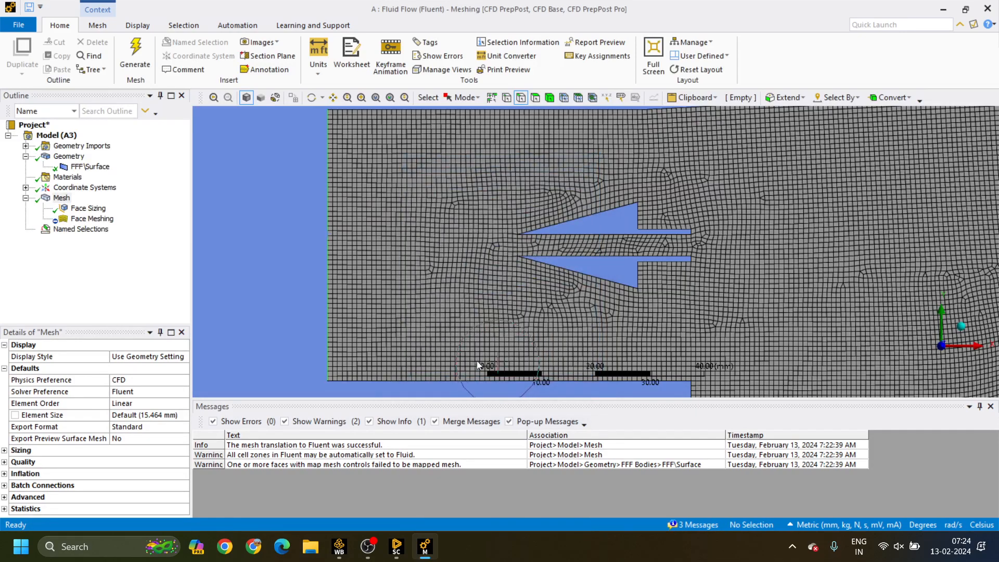
Create a named selection "outlet" on the vertical edge at the channel's wide downstream end.
{"action": "scroll", "coordinate": [492, 344], "scroll_direction": "up", "scroll_amount": 2}
{"action": "scroll", "coordinate": [492, 345], "scroll_direction": "down", "scroll_amount": 6}
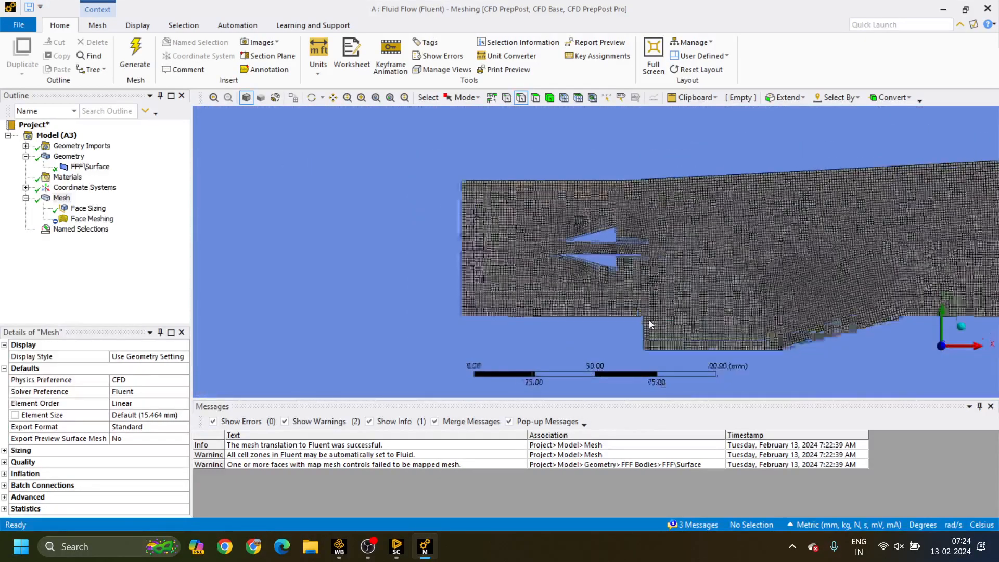
{"action": "middle_click_drag", "start_coordinate": [802, 278], "coordinate": [604, 275], "text": "ctrl"}
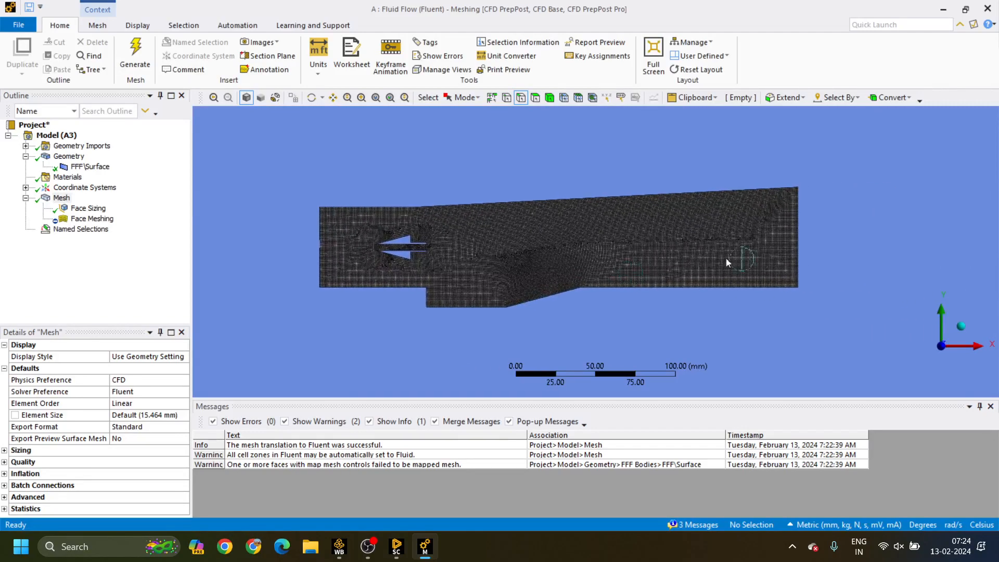
{"action": "scroll", "coordinate": [801, 247], "scroll_direction": "up", "scroll_amount": 4}
{"action": "middle_click_drag", "start_coordinate": [872, 246], "coordinate": [413, 278], "text": "ctrl"}
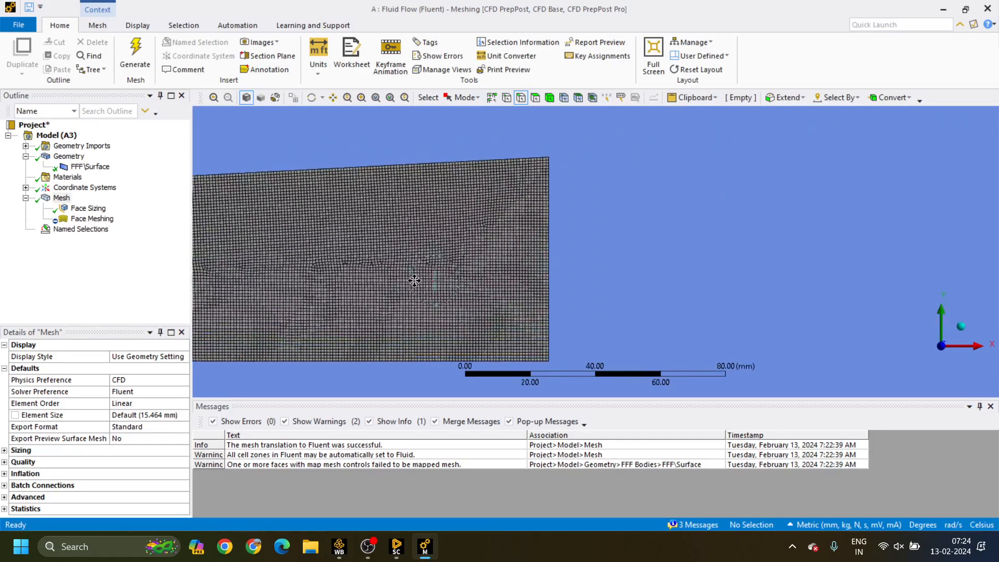
{"action": "left_click", "coordinate": [547, 249]}
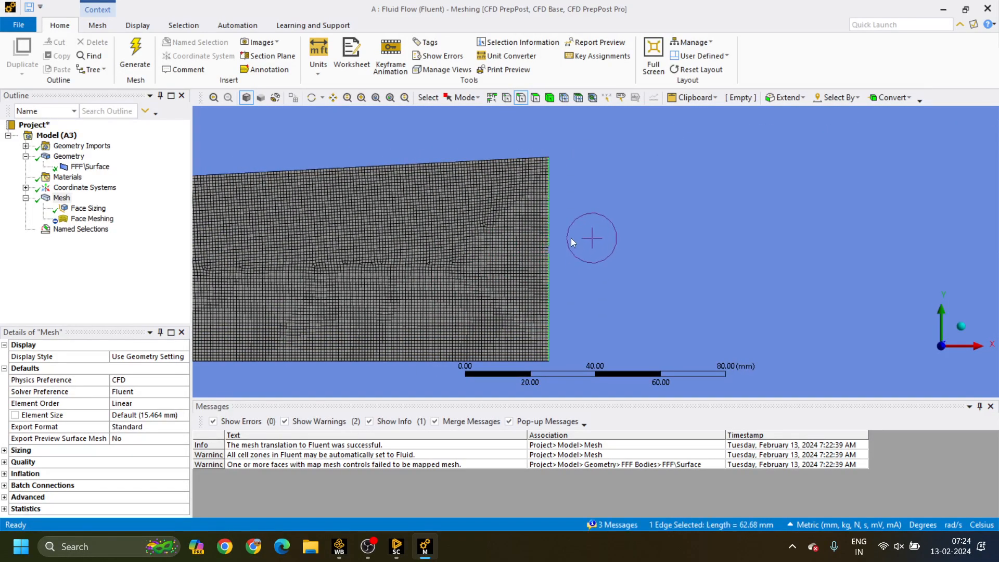
{"action": "type", "text": "n"}
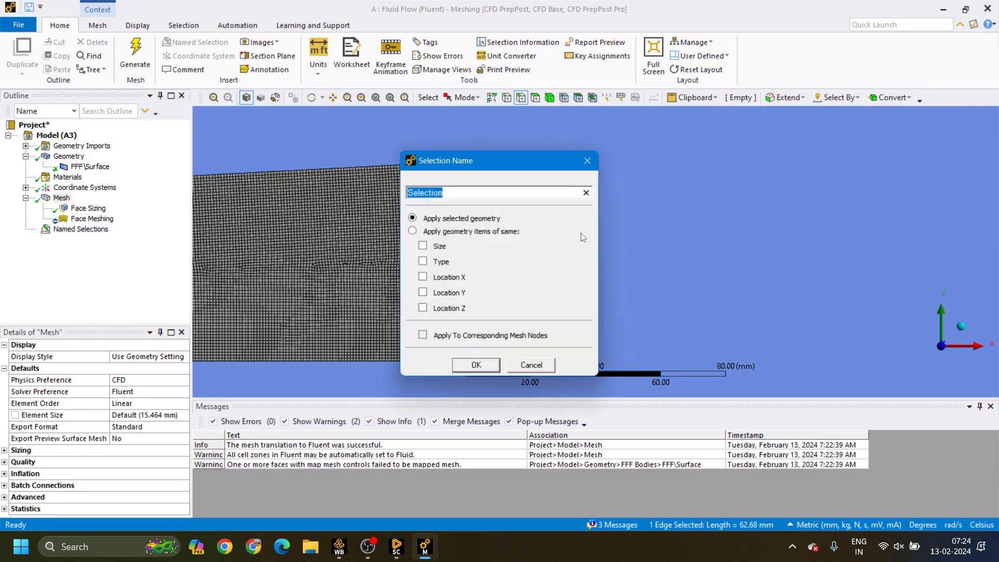
{"action": "type", "text": "outlet"}
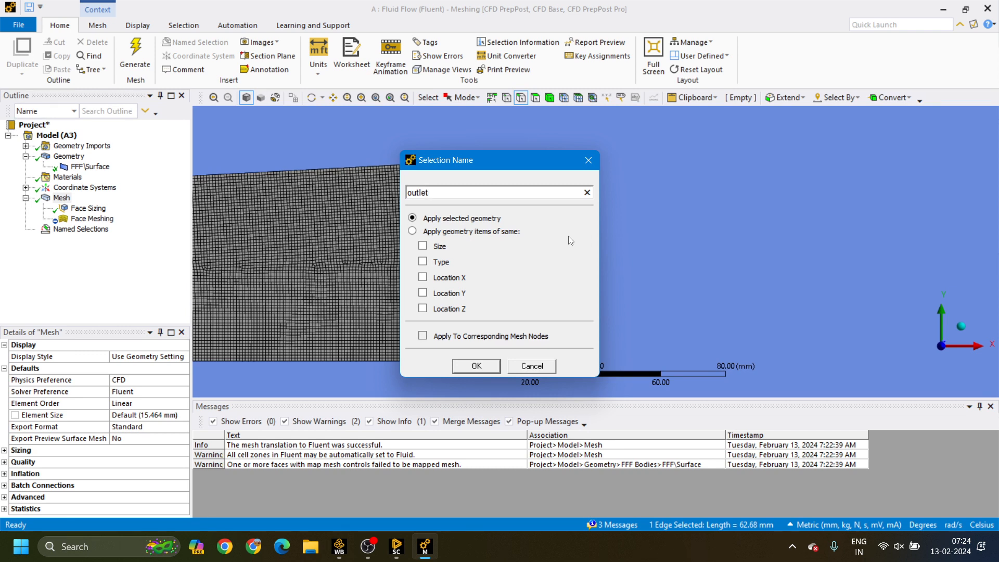
{"action": "left_click", "coordinate": [470, 367]}
Create a named selection "upper wall" from the channel's straight and sloped upper edges.
{"action": "scroll", "coordinate": [399, 330], "scroll_direction": "down", "scroll_amount": 5}
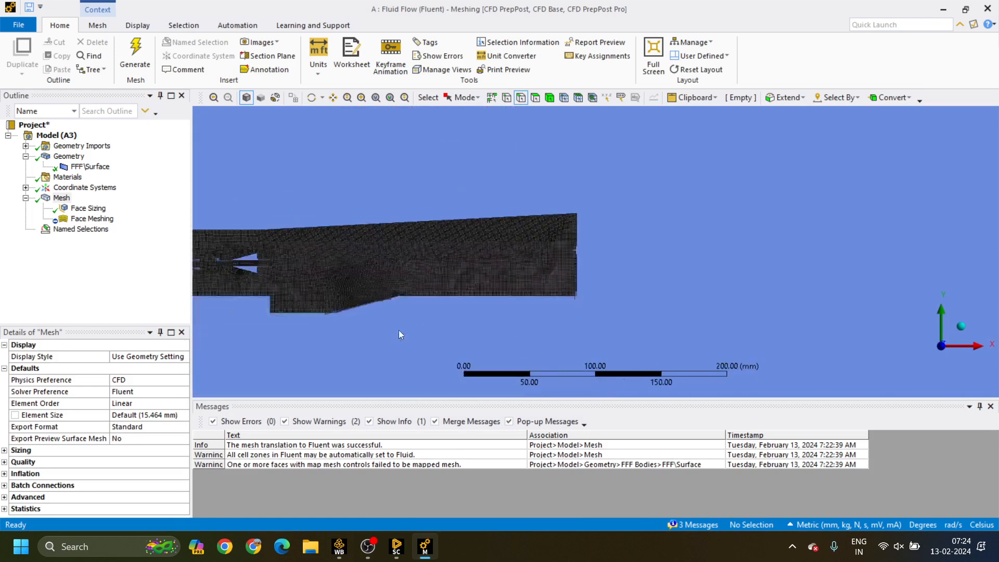
{"action": "scroll", "coordinate": [399, 330], "scroll_direction": "up", "scroll_amount": 4}
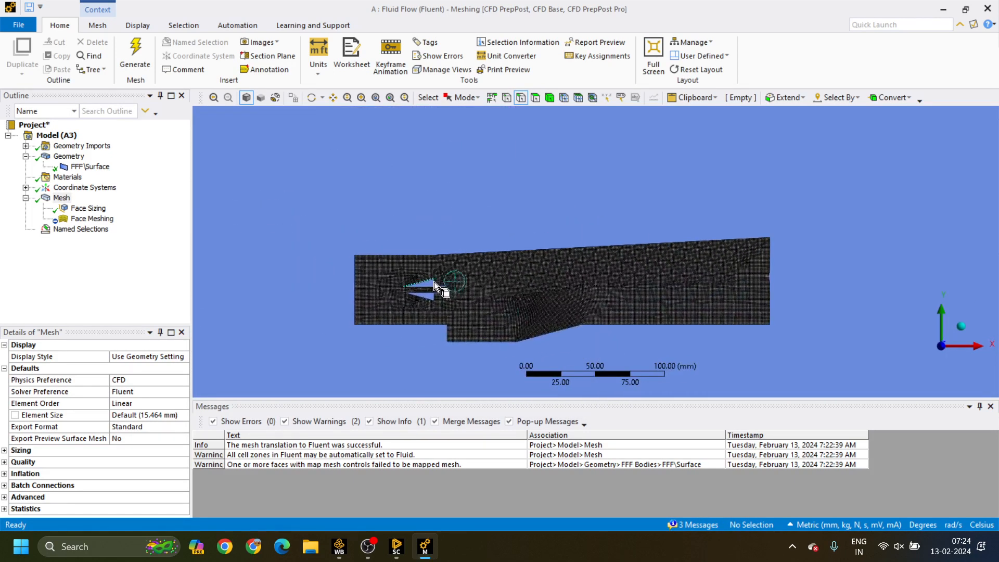
{"action": "left_click", "coordinate": [415, 255]}
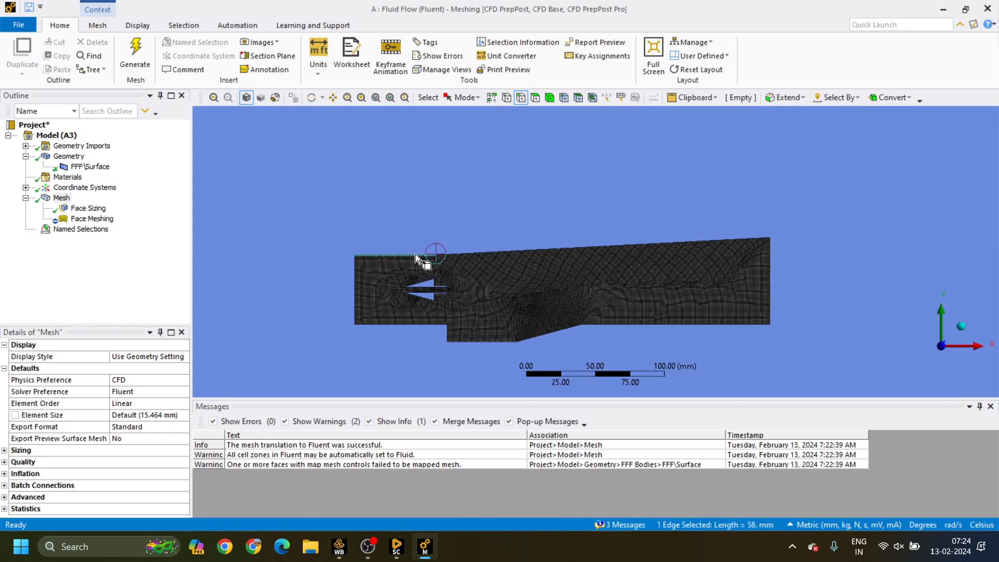
{"action": "left_click", "coordinate": [465, 254], "text": "ctrl"}
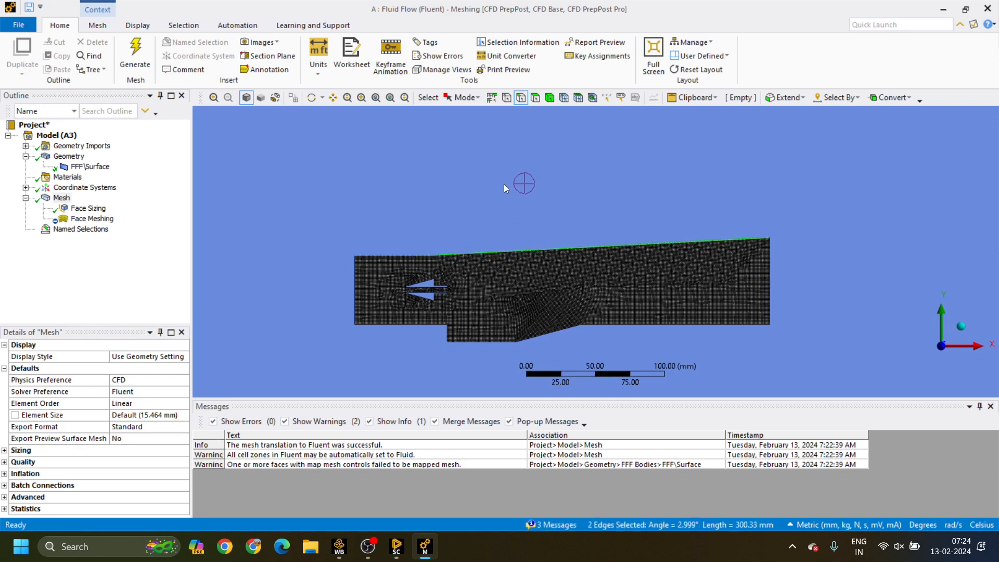
{"action": "type", "text": "nupper"}
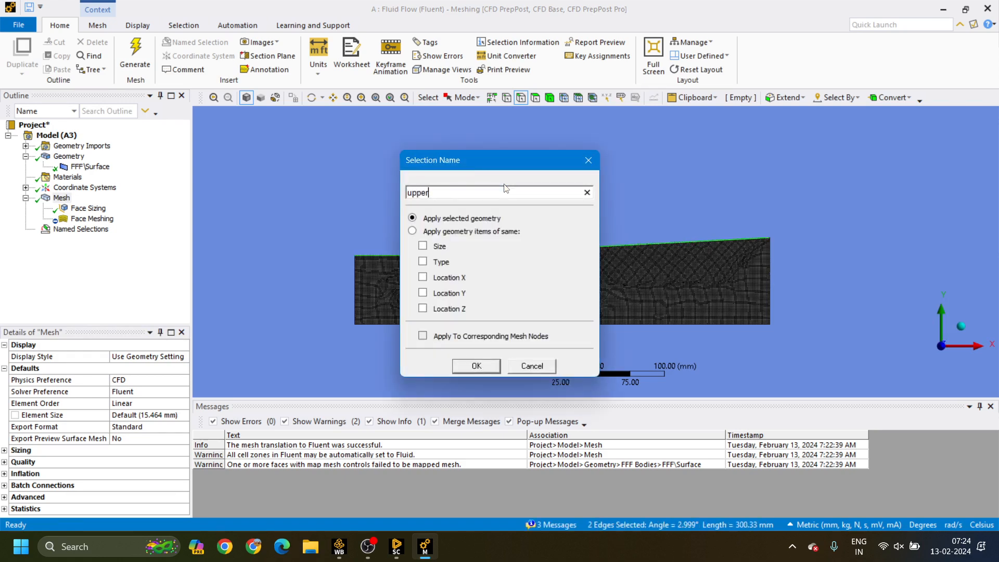
{"action": "type", "text": " wa"}
{"action": "key", "text": "BackSpace"}
{"action": "key", "text": "BackSpace"}
{"action": "key", "text": "BackSpace"}
{"action": "key", "text": "BackSpace"}
{"action": "key", "text": "BackSpace"}
{"action": "key", "text": "BackSpace"}
{"action": "key", "text": "BackSpace"}
{"action": "key", "text": "BackSpace"}
{"action": "type", "text": "upper wall"}
{"action": "left_click", "coordinate": [473, 366]}
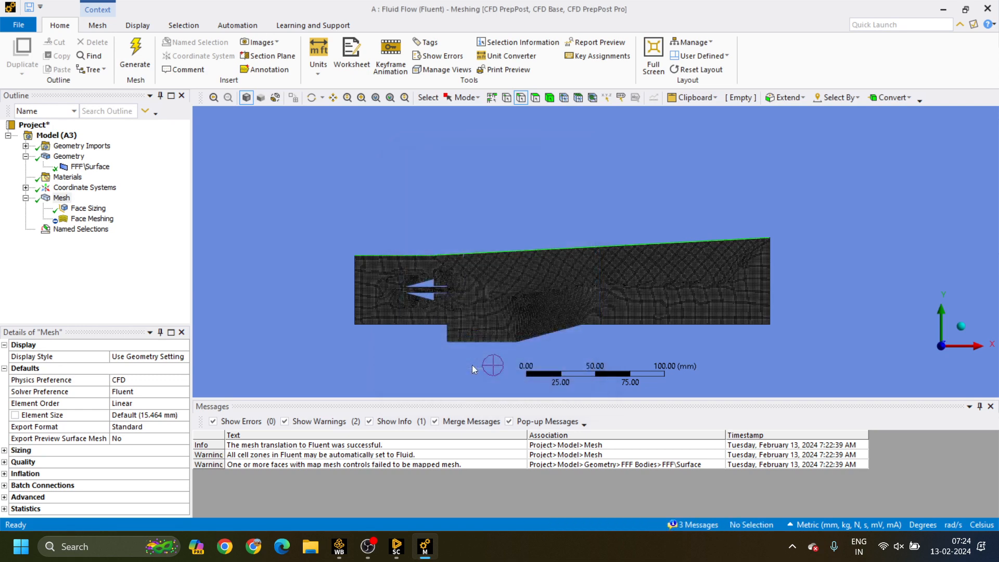
Create a named selection "lower wall" from the two horizontal lower edges on either side of the cavity.
{"action": "left_click", "coordinate": [432, 345]}
{"action": "scroll", "coordinate": [432, 345], "scroll_direction": "down", "scroll_amount": 2}
{"action": "scroll", "coordinate": [432, 345], "scroll_direction": "up", "scroll_amount": 6}
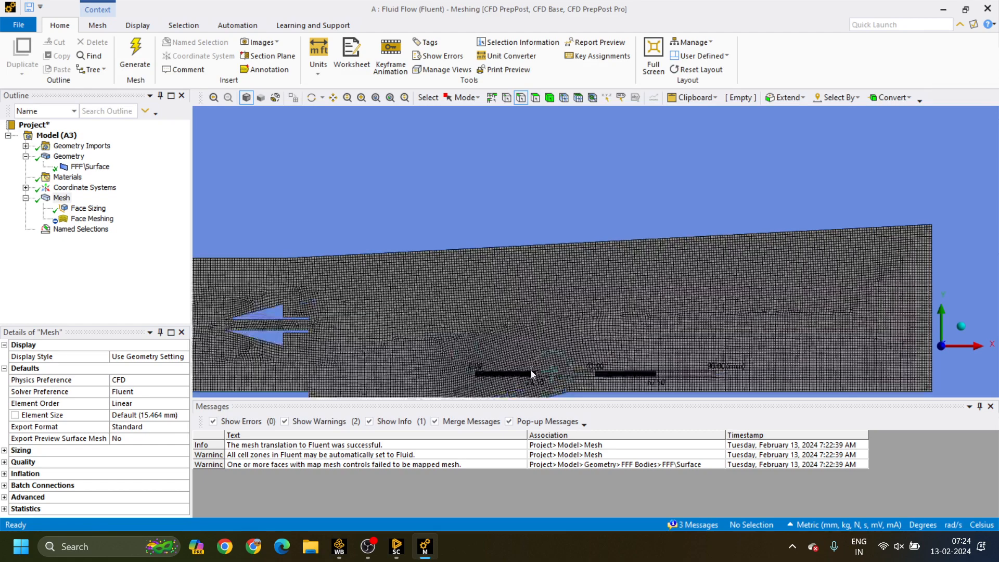
{"action": "middle_click_drag", "start_coordinate": [545, 345], "coordinate": [599, 217], "text": "ctrl"}
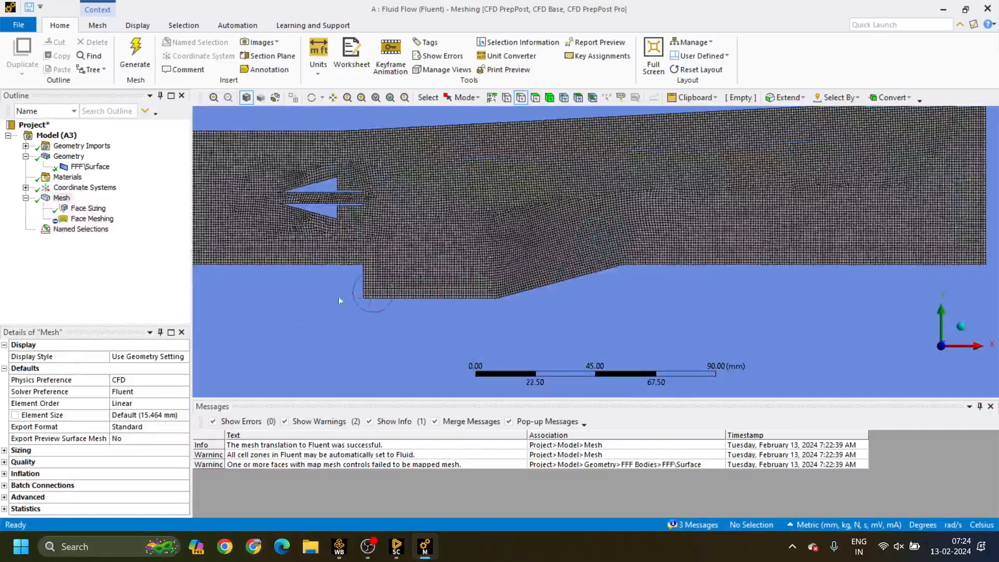
{"action": "left_click", "coordinate": [324, 264]}
{"action": "left_click", "coordinate": [717, 269], "text": "ctrl"}
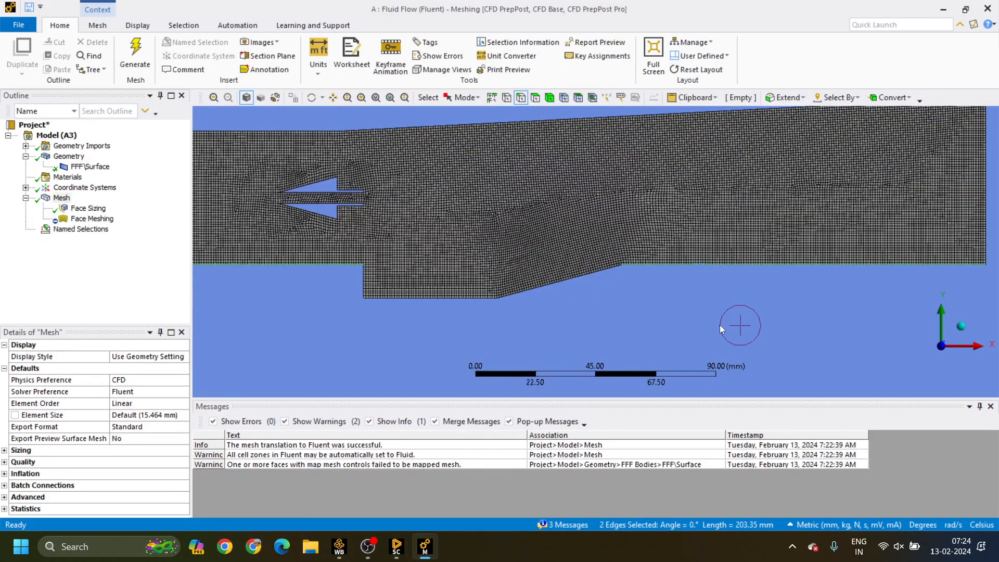
{"action": "type", "text": "nlo"}
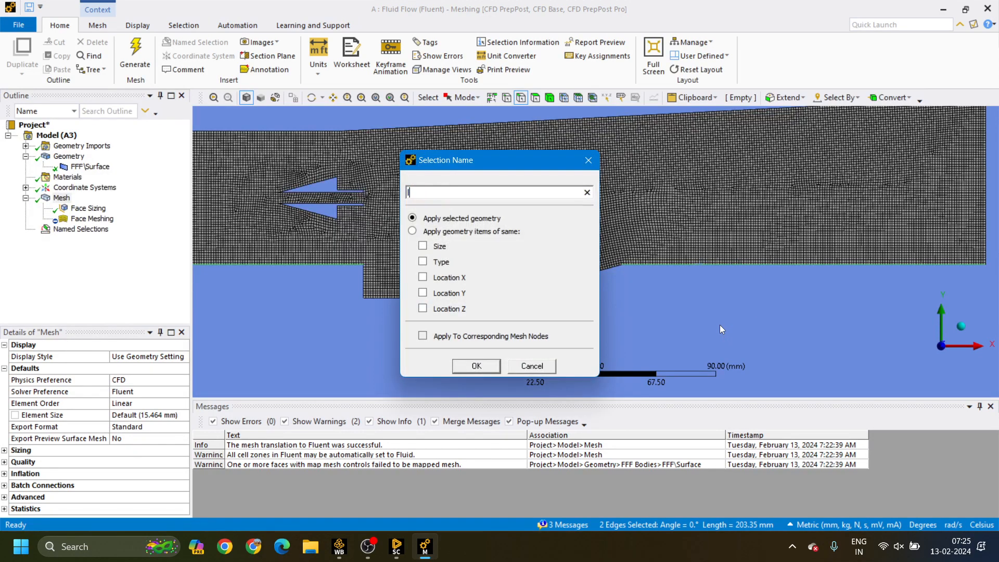
{"action": "type", "text": "wer wall"}
{"action": "key", "text": "Return"}
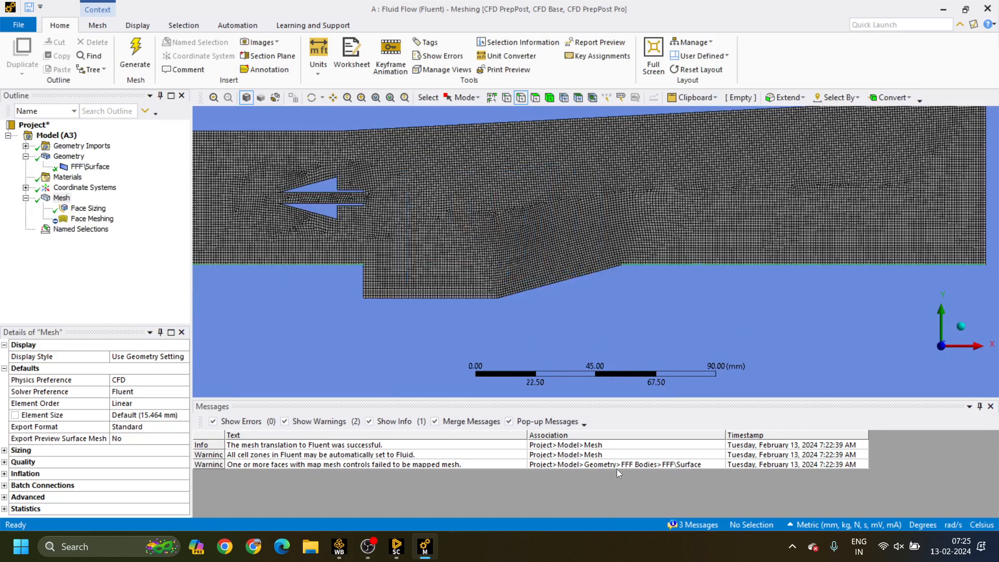
Create a named selection "cavity wall" from the cavity's vertical, bottom and sloped edges.
{"action": "left_click", "coordinate": [364, 279]}
{"action": "left_click", "coordinate": [398, 300], "text": "ctrl"}
{"action": "left_click", "coordinate": [518, 293], "text": "ctrl"}
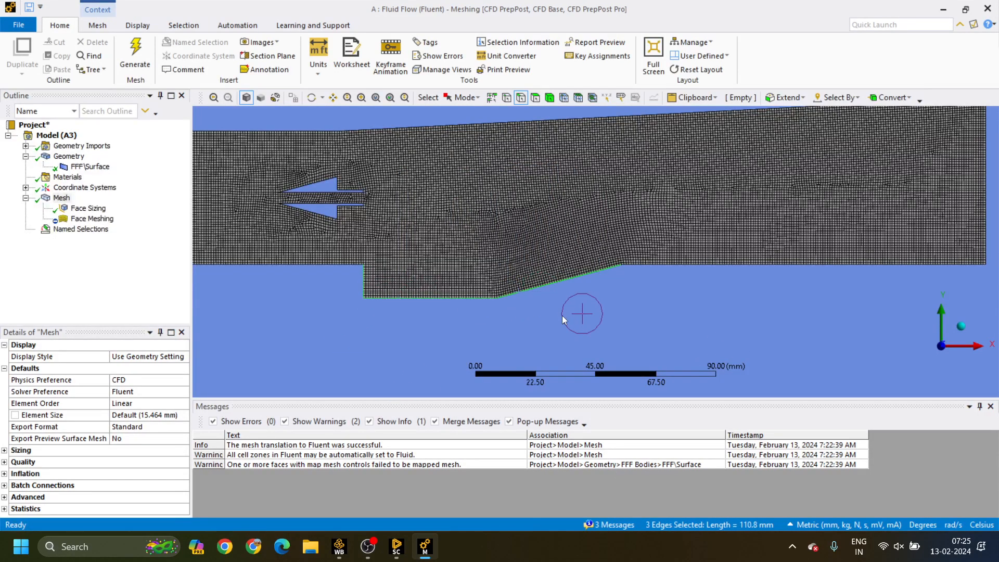
{"action": "type", "text": "ncavo"}
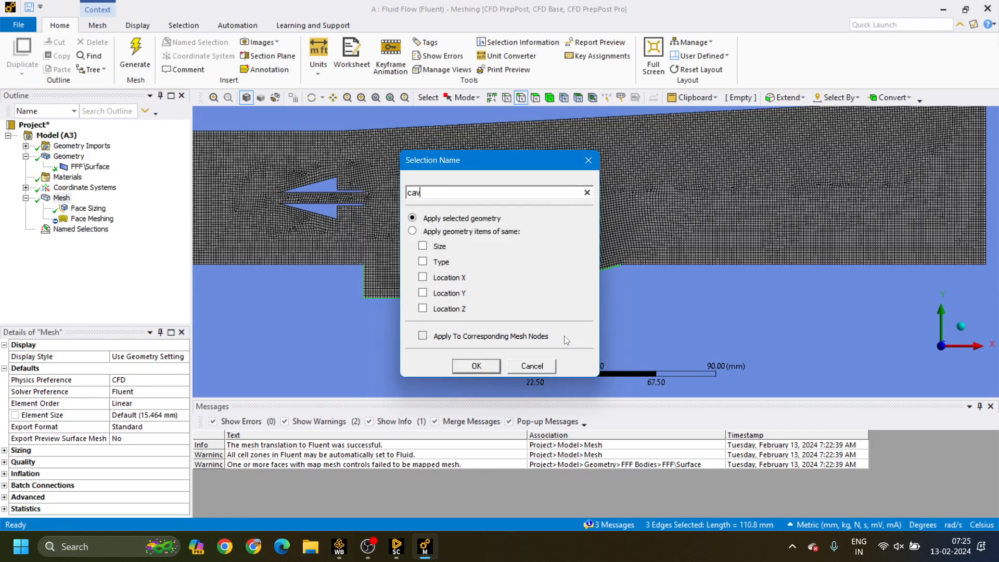
{"action": "type", "text": "ity"}
{"action": "key", "text": "BackSpace"}
{"action": "key", "text": "BackSpace"}
{"action": "key", "text": "BackSpace"}
{"action": "key", "text": "BackSpace"}
{"action": "type", "text": "ity wall"}
{"action": "key", "text": "Return"}
Create a named selection "fuel inlet" from the vertical rear edges of the two internal wedges.
{"action": "scroll", "coordinate": [466, 301], "scroll_direction": "down", "scroll_amount": 2}
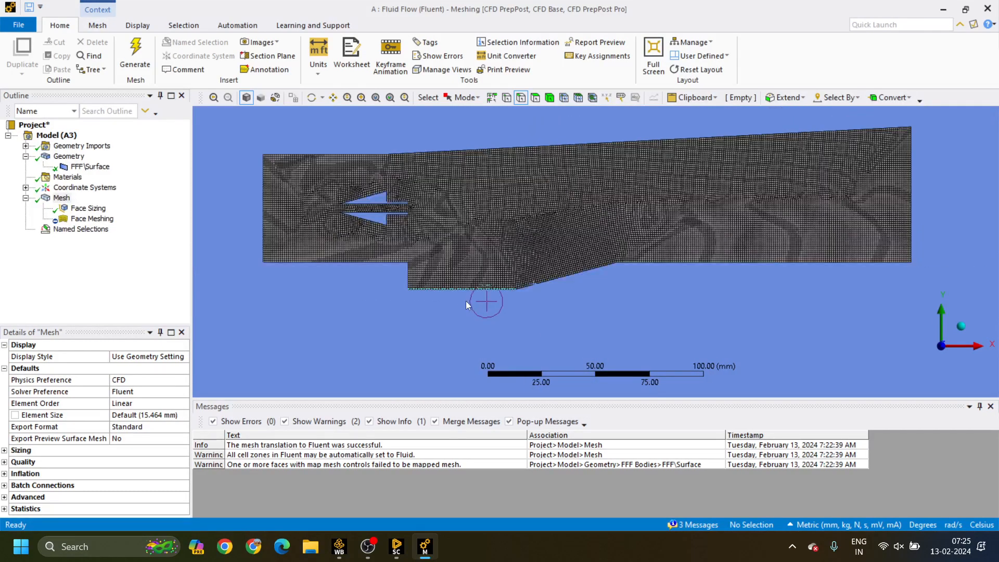
{"action": "scroll", "coordinate": [466, 301], "scroll_direction": "up", "scroll_amount": 2}
{"action": "scroll", "coordinate": [360, 249], "scroll_direction": "up", "scroll_amount": 3}
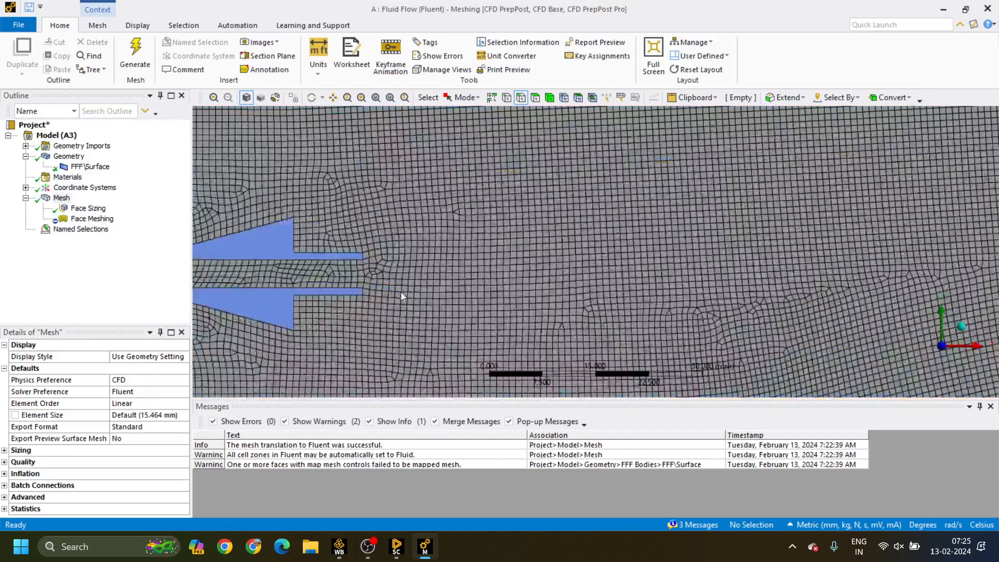
{"action": "middle_click_drag", "start_coordinate": [401, 292], "coordinate": [520, 273], "text": "ctrl"}
{"action": "scroll", "coordinate": [523, 273], "scroll_direction": "up", "scroll_amount": 2}
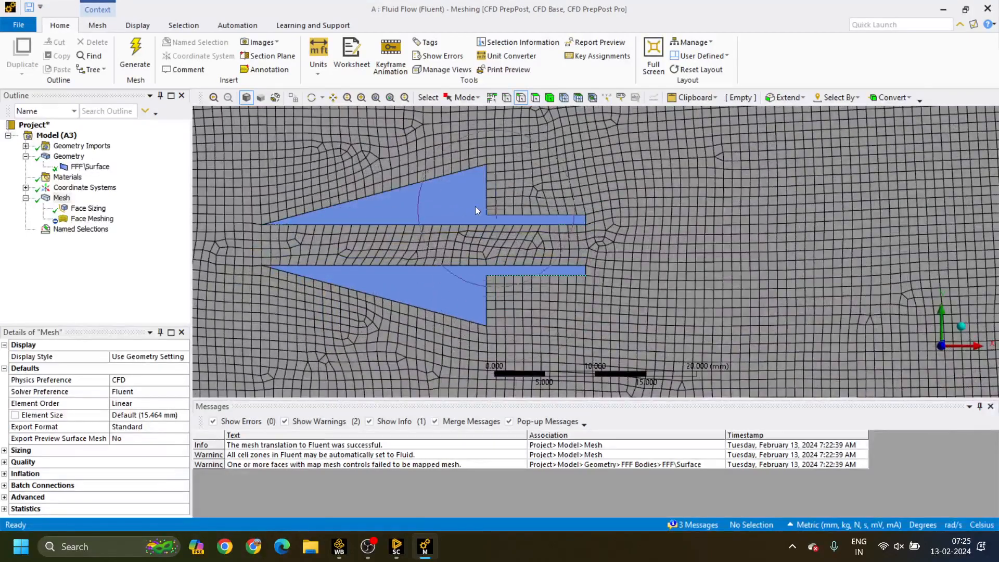
{"action": "left_click", "coordinate": [487, 192]}
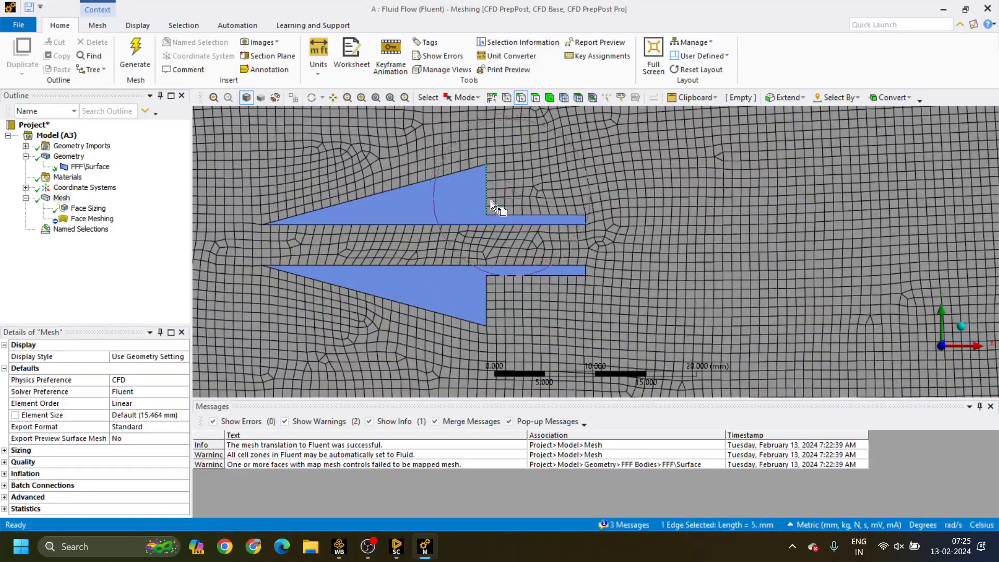
{"action": "left_click", "coordinate": [486, 302], "text": "ctrl"}
{"action": "type", "text": "nfu"}
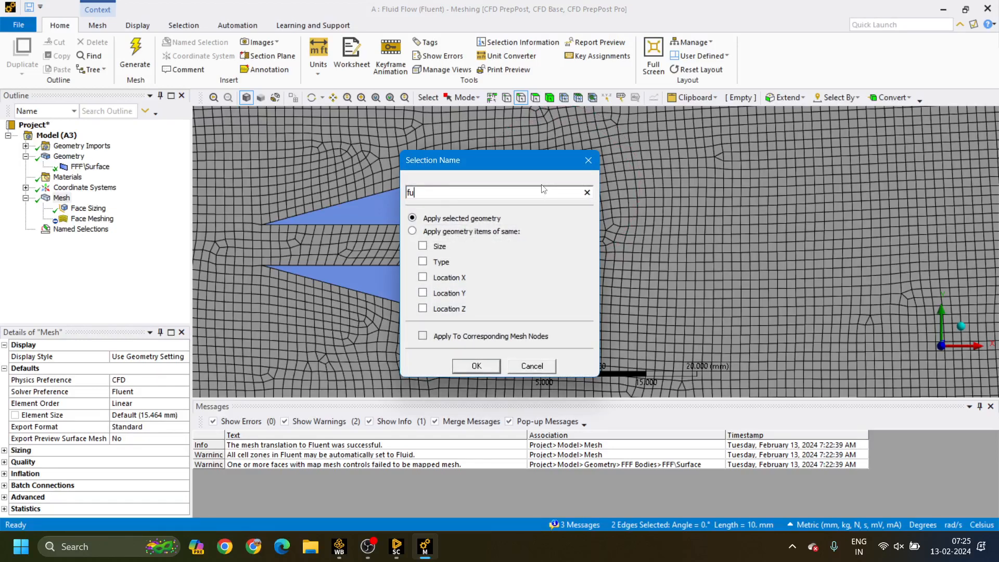
{"action": "type", "text": "el inlet"}
{"action": "left_click", "coordinate": [474, 366]}
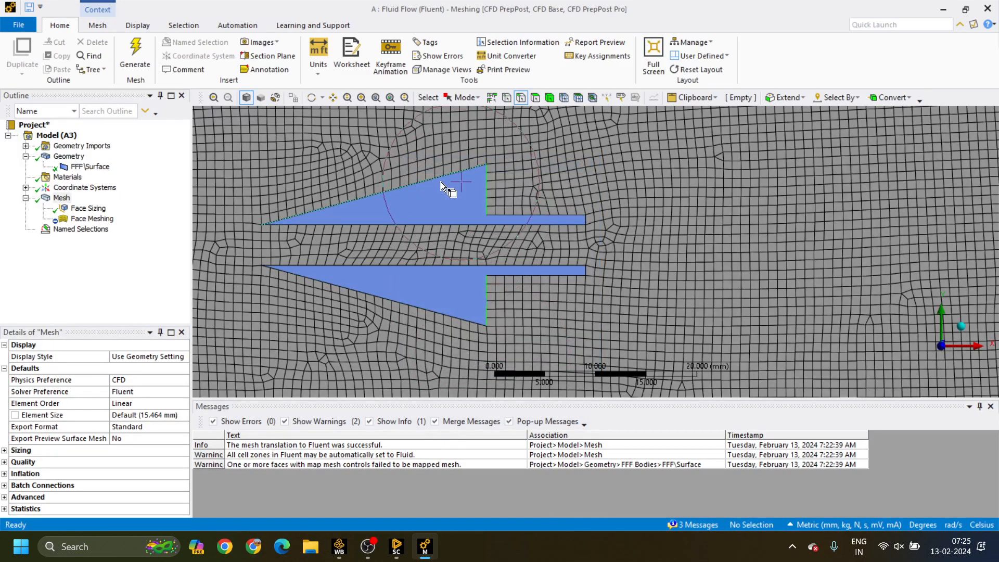
Expand the named selections and rename "fuel inlet" to "fuel injector".
{"action": "double_click", "coordinate": [48, 234]}
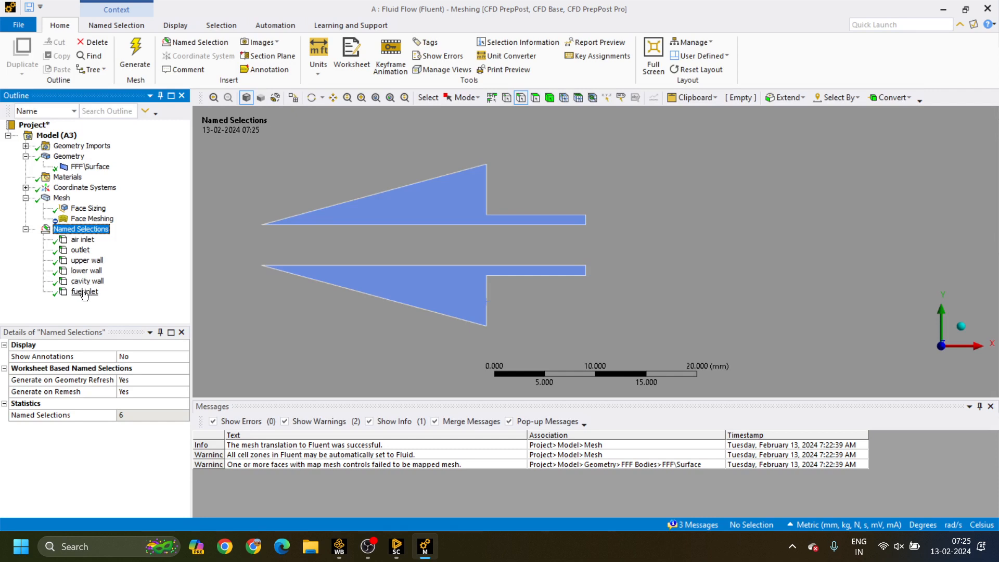
{"action": "left_click", "coordinate": [84, 292]}
{"action": "right_click", "coordinate": [85, 295]}
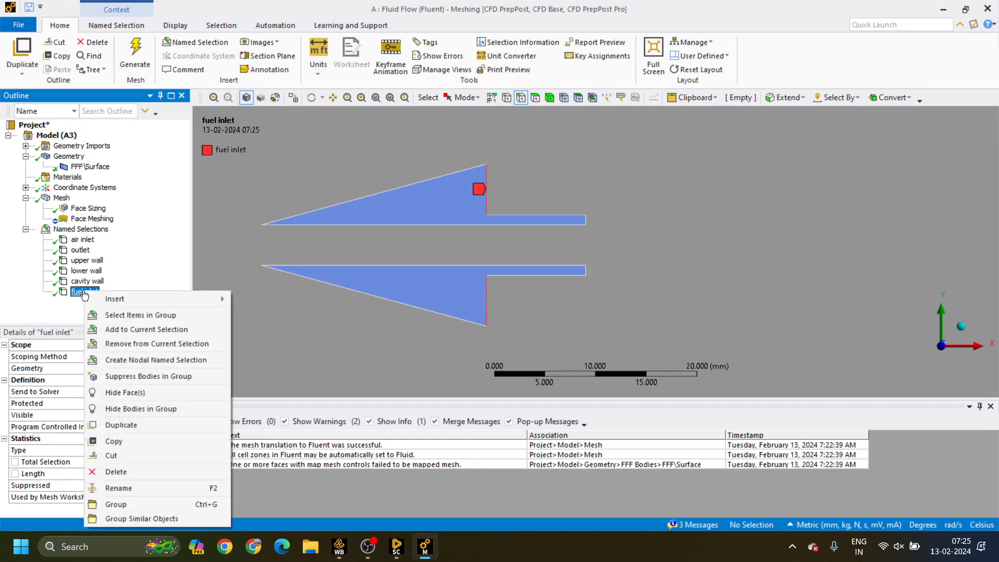
{"action": "left_click", "coordinate": [110, 486]}
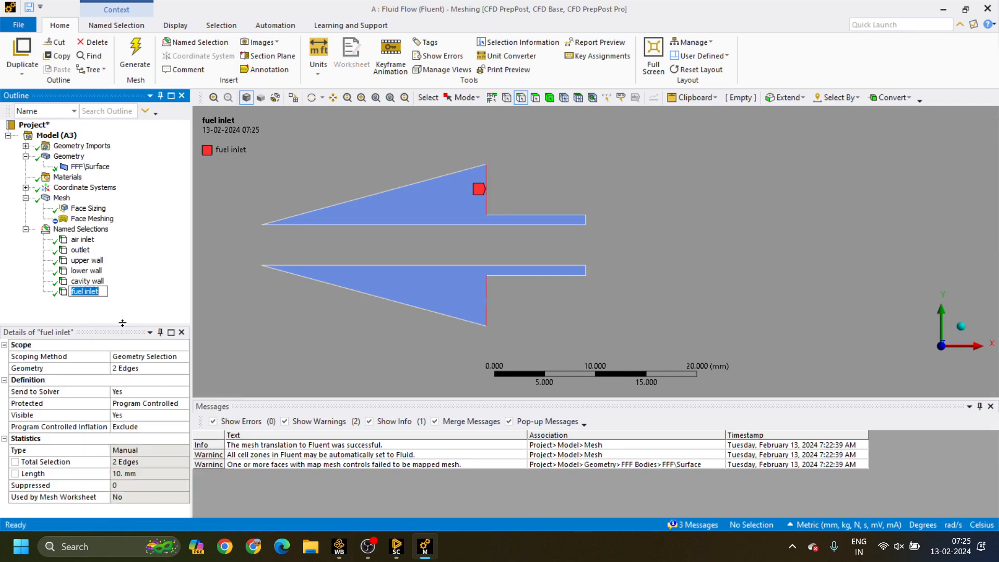
{"action": "left_click", "coordinate": [104, 292]}
{"action": "key", "text": "BackSpace"}
{"action": "key", "text": "BackSpace"}
{"action": "type", "text": "jector"}
{"action": "key", "text": "Return"}
Create a named selection "injector wall" from the remaining eight edges of both wedges, including their thin rear extensions and end edges.
{"action": "left_click", "coordinate": [371, 196]}
{"action": "left_click", "coordinate": [386, 225], "text": "ctrl"}
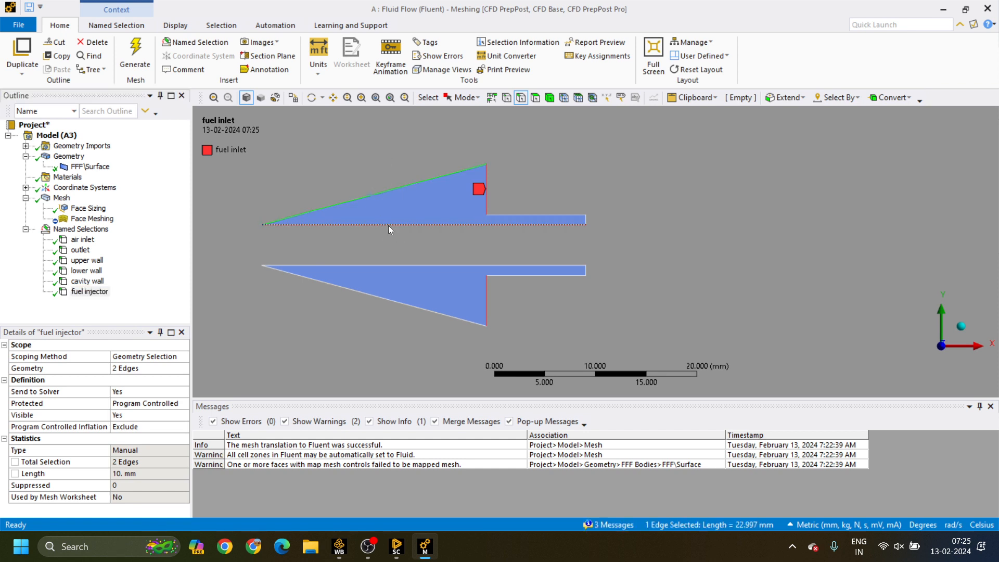
{"action": "left_click", "coordinate": [374, 266], "text": "ctrl"}
{"action": "left_click", "coordinate": [371, 294], "text": "ctrl"}
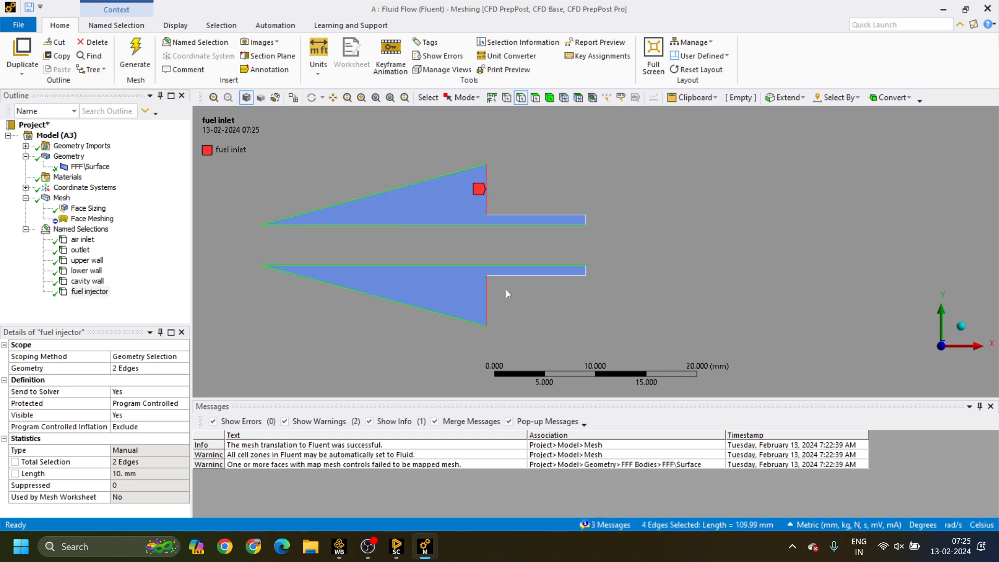
{"action": "left_click", "coordinate": [512, 276], "text": "ctrl"}
{"action": "left_click", "coordinate": [523, 214], "text": "ctrl"}
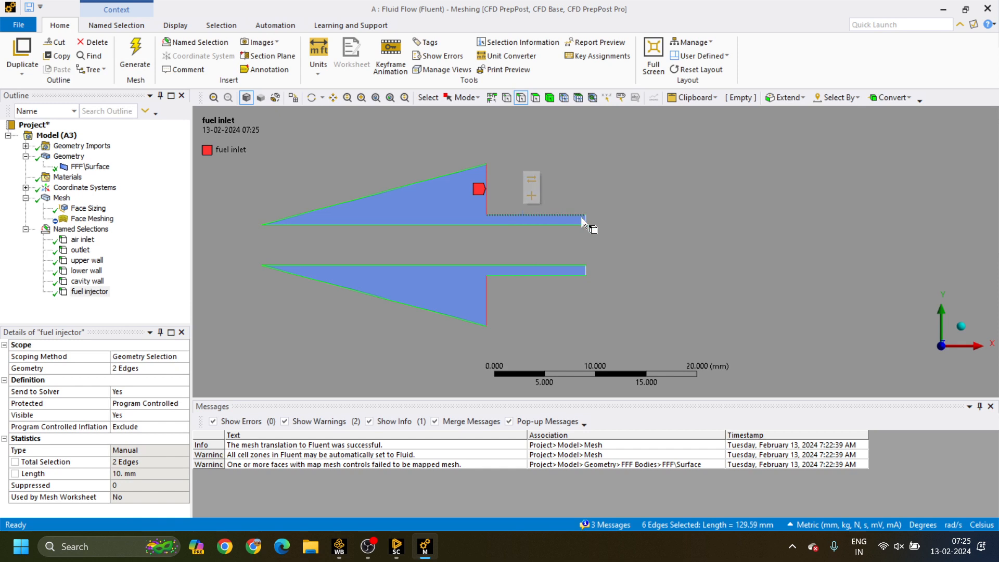
{"action": "scroll", "coordinate": [586, 221], "scroll_direction": "up", "scroll_amount": 2}
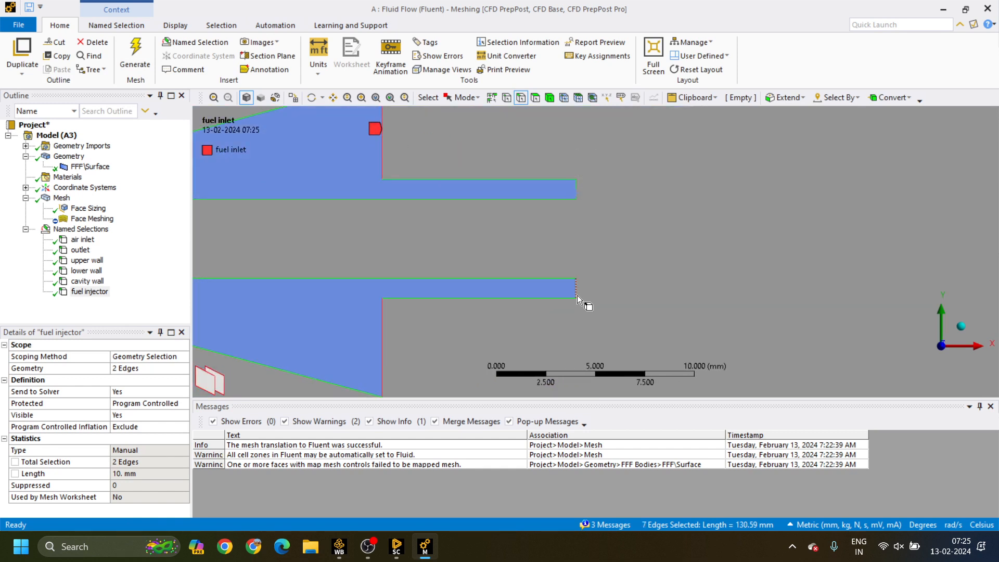
{"action": "left_click", "coordinate": [576, 295], "text": "ctrl"}
{"action": "scroll", "coordinate": [539, 286], "scroll_direction": "down", "scroll_amount": 2}
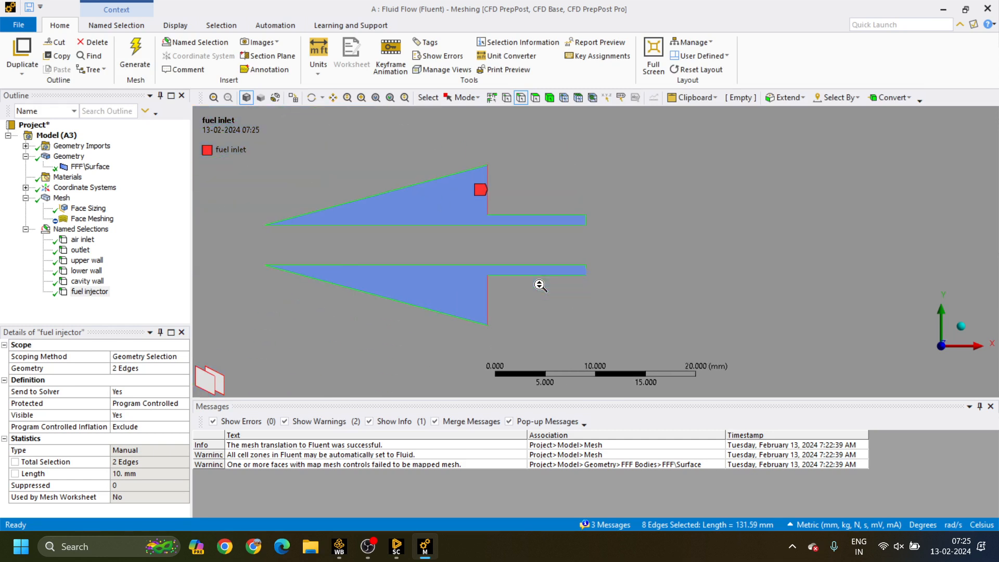
{"action": "scroll", "coordinate": [552, 284], "scroll_direction": "down", "scroll_amount": 1}
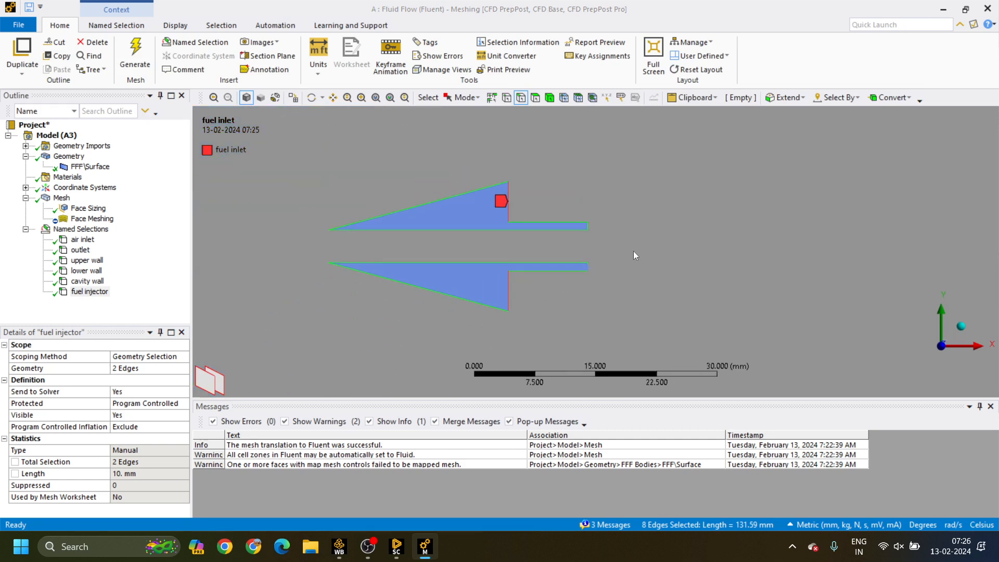
{"action": "type", "text": "n"}
{"action": "type", "text": "inj"}
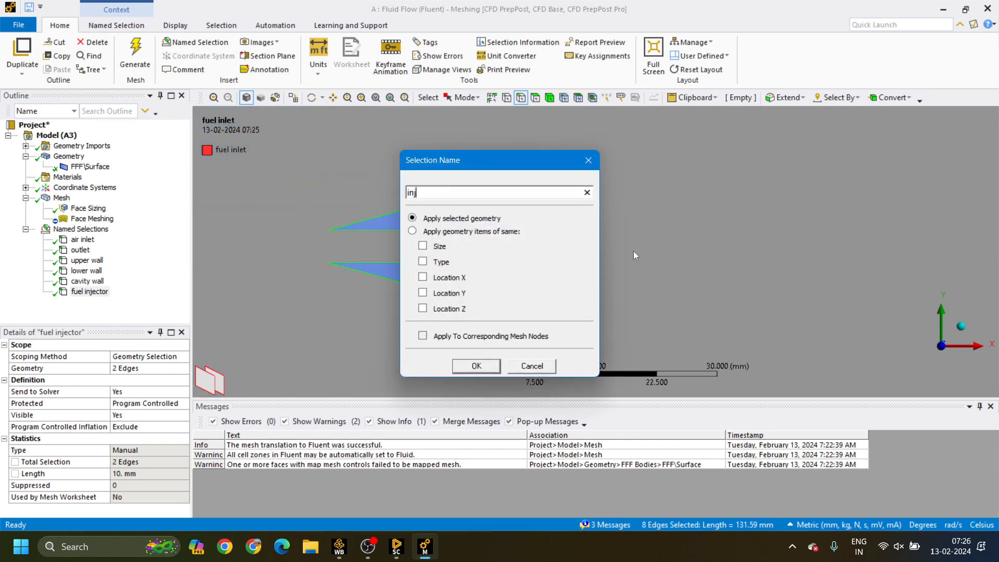
{"action": "type", "text": "ector wall"}
{"action": "left_click", "coordinate": [471, 365]}
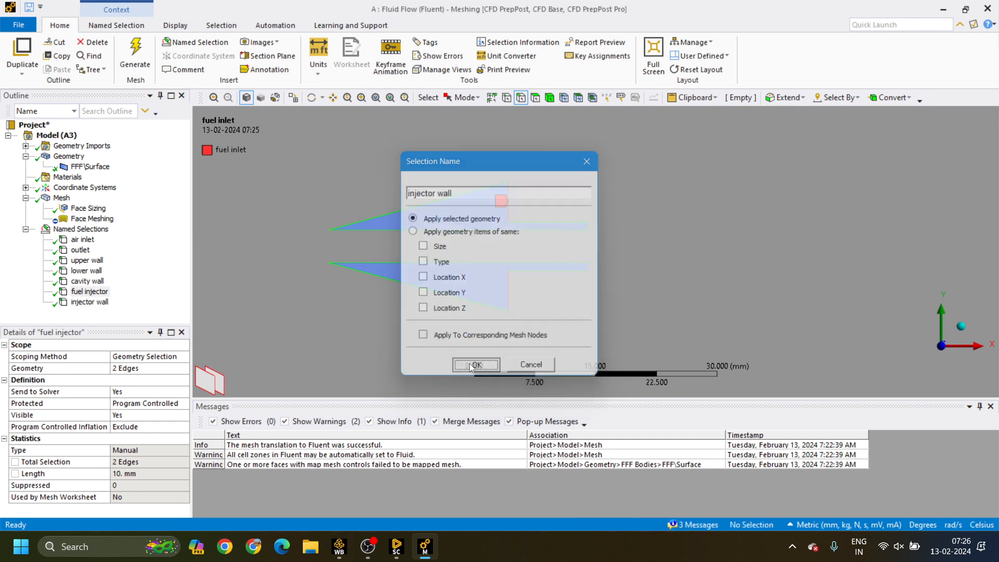
Create a named selection "combustion zone" from the entire channel face.
{"action": "scroll", "coordinate": [525, 307], "scroll_direction": "down", "scroll_amount": 4}
{"action": "scroll", "coordinate": [647, 287], "scroll_direction": "down", "scroll_amount": 2}
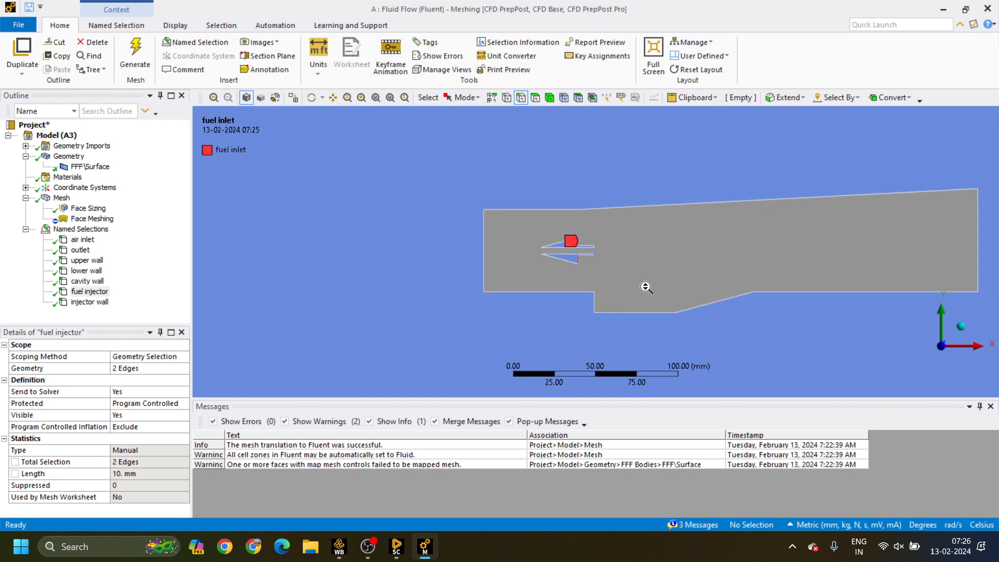
{"action": "middle_click_drag", "start_coordinate": [722, 280], "coordinate": [597, 274], "text": "ctrl"}
{"action": "scroll", "coordinate": [597, 274], "scroll_direction": "up", "scroll_amount": 4}
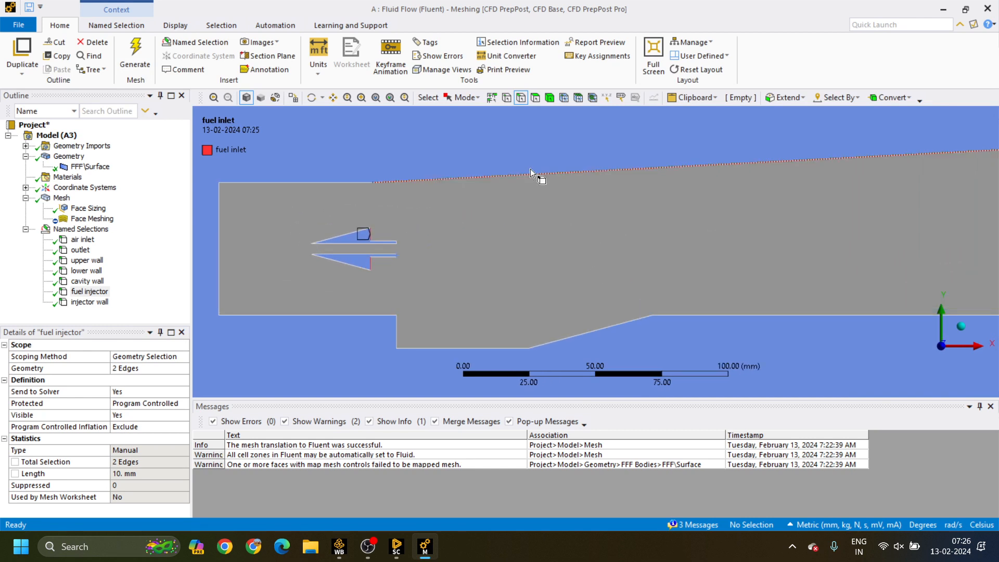
{"action": "left_click", "coordinate": [535, 98]}
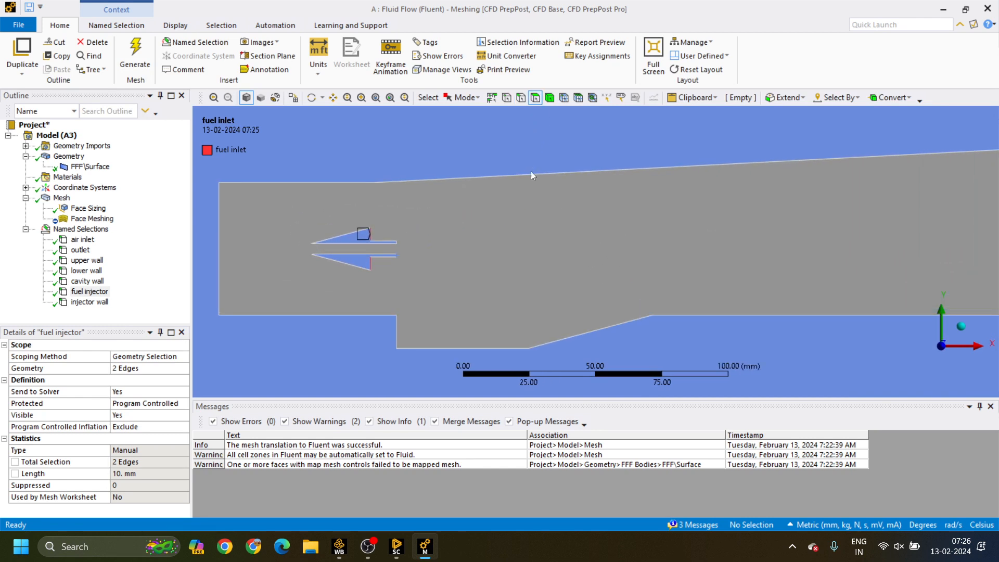
{"action": "left_click", "coordinate": [529, 222]}
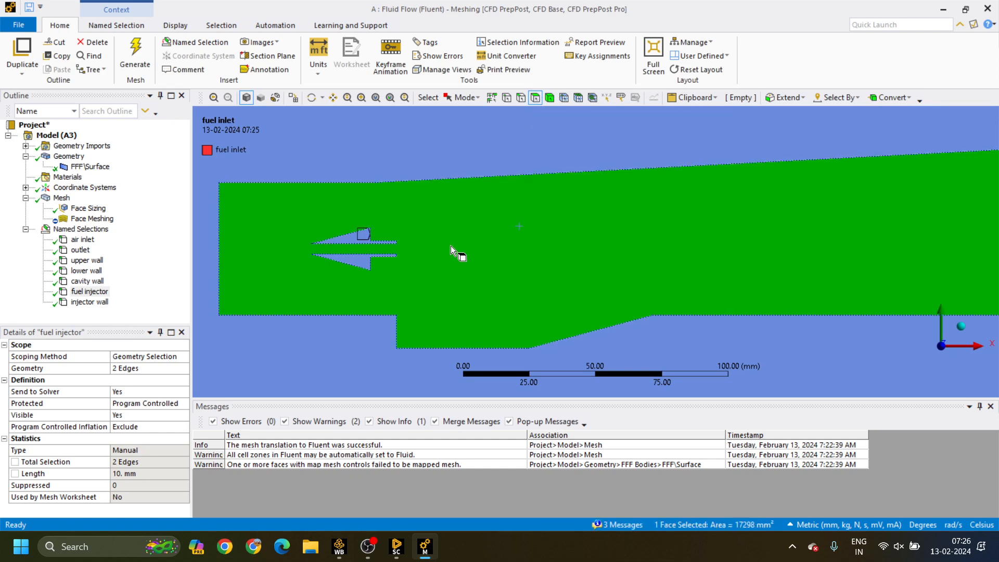
{"action": "type", "text": "ncombustion "}
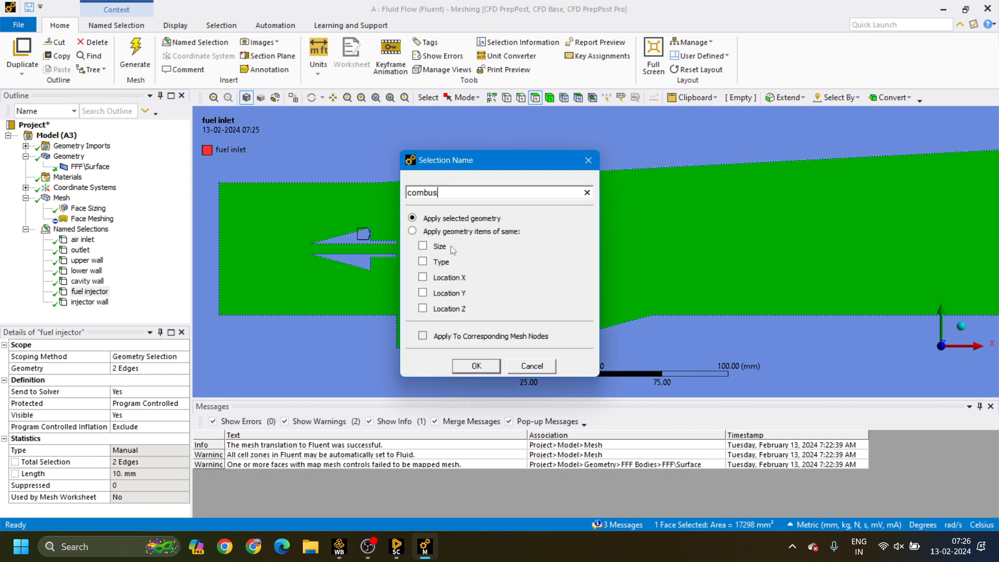
{"action": "type", "text": "zone"}
{"action": "left_click", "coordinate": [476, 365]}
{"action": "scroll", "coordinate": [417, 303], "scroll_direction": "up", "scroll_amount": 4}
{"action": "scroll", "coordinate": [417, 303], "scroll_direction": "down", "scroll_amount": 9}
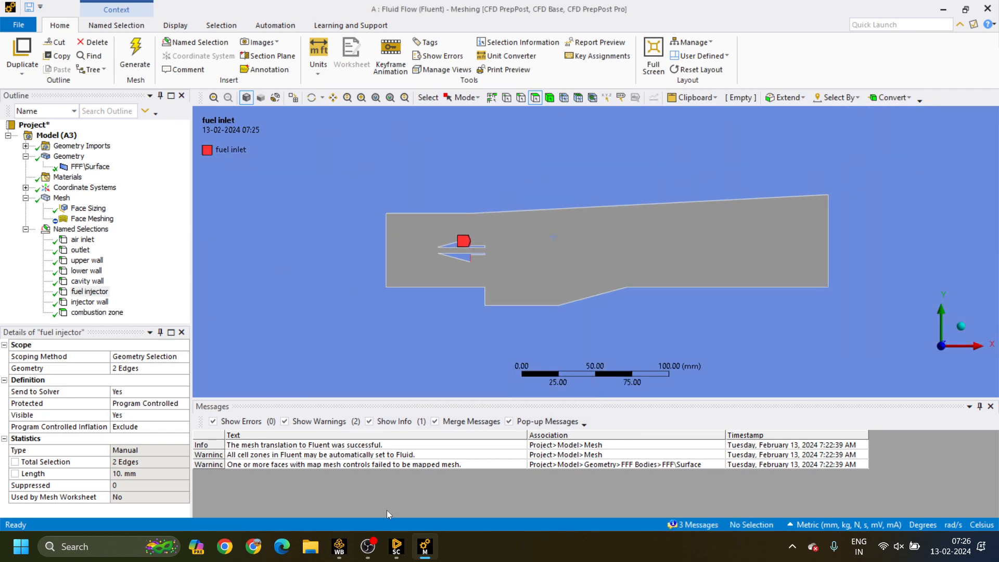
Switch to SpaceClaim and close the channel geometry document.
{"action": "left_click", "coordinate": [396, 547]}
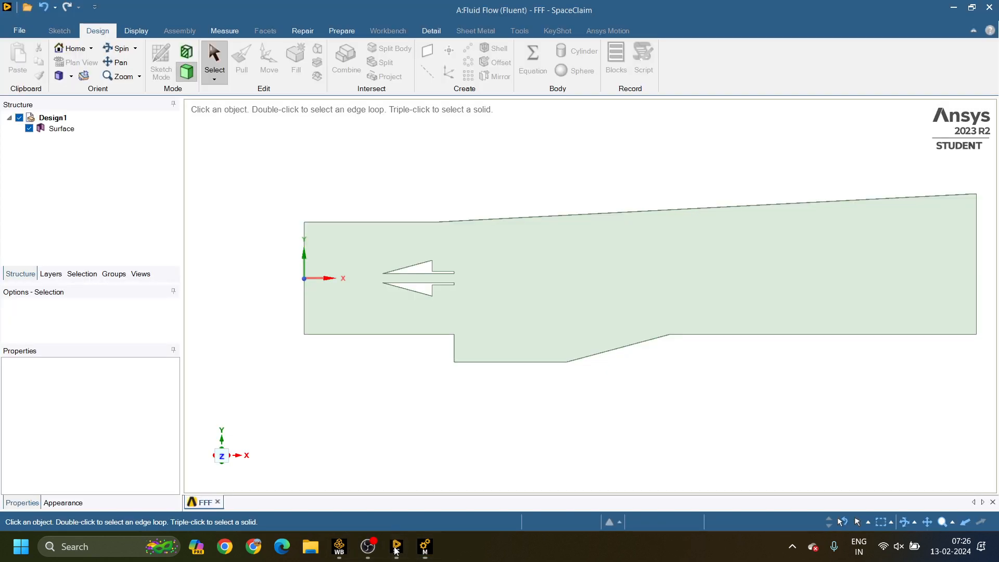
{"action": "left_click", "coordinate": [15, 33]}
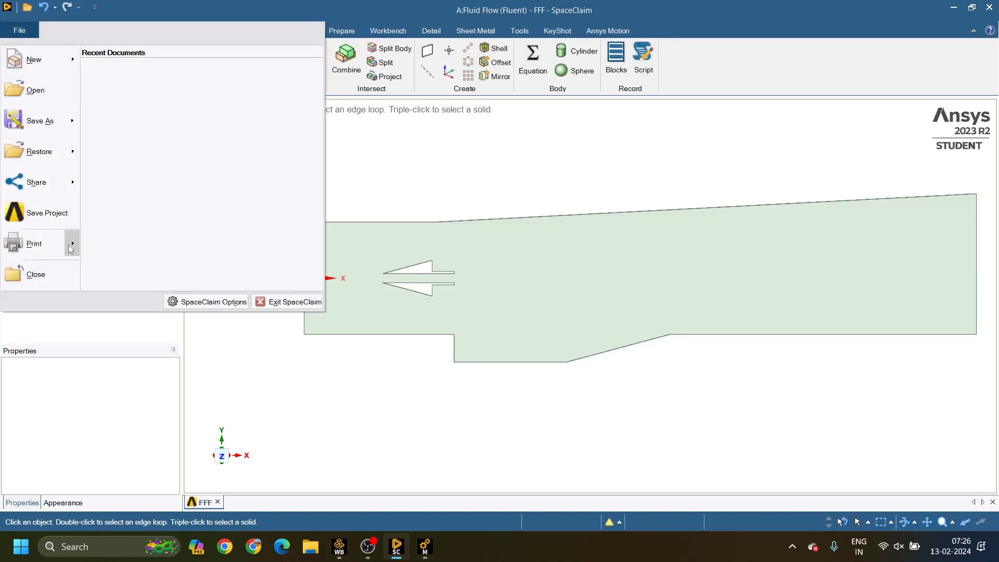
{"action": "left_click", "coordinate": [48, 270]}
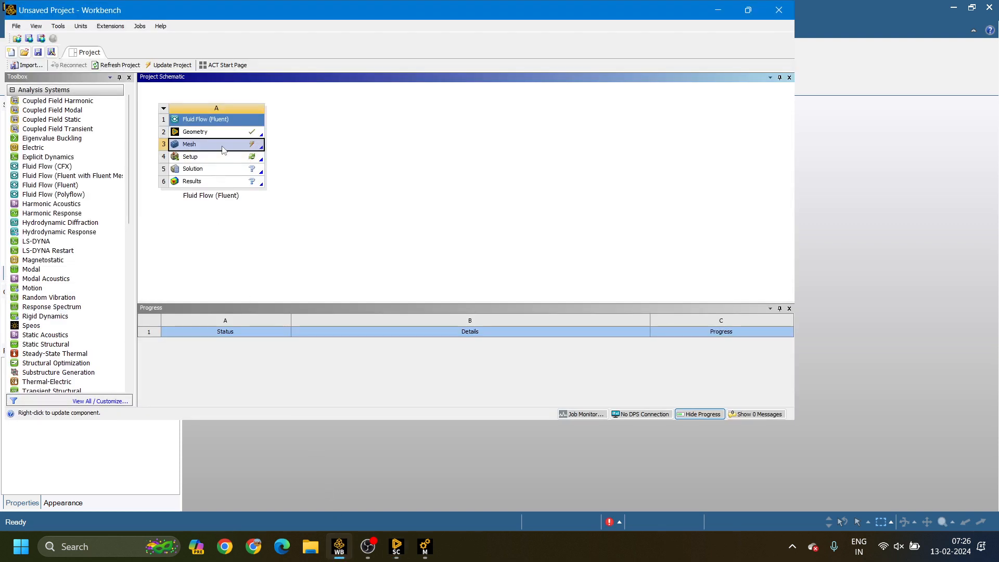
Update the Mesh cell of the Fluid Flow (Fluent) system in Workbench and toggle the project window's size.
{"action": "right_click", "coordinate": [222, 150]}
{"action": "left_click", "coordinate": [241, 204]}
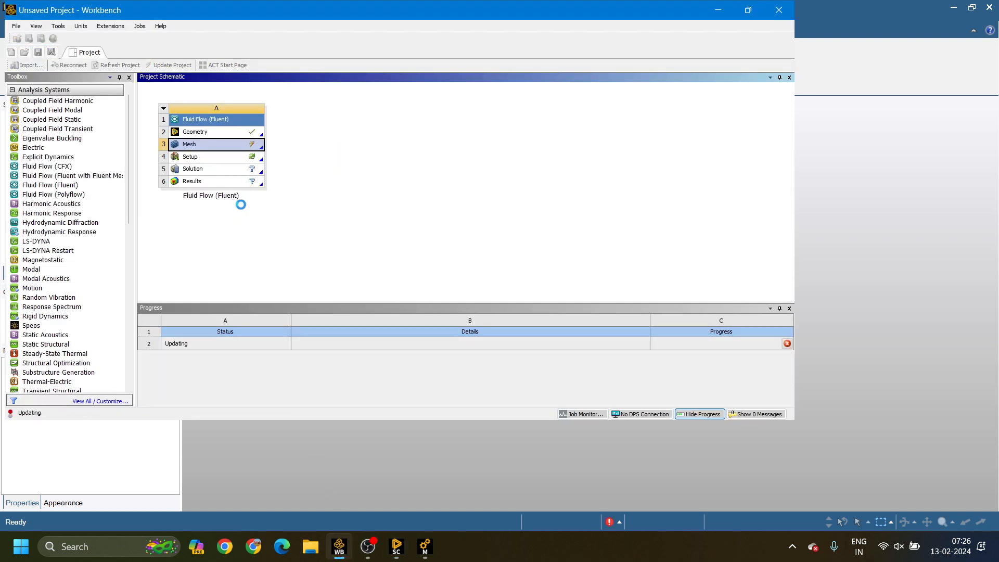
{"action": "left_click", "coordinate": [748, 10]}
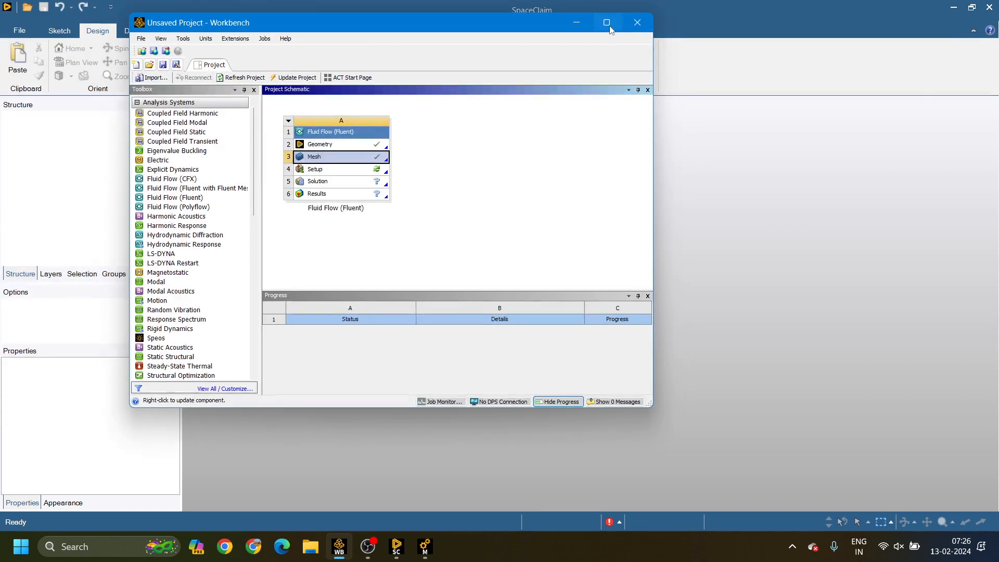
Maximize the Workbench project window and briefly check the Meshing window before returning to the project schematic.
{"action": "left_click", "coordinate": [608, 24]}
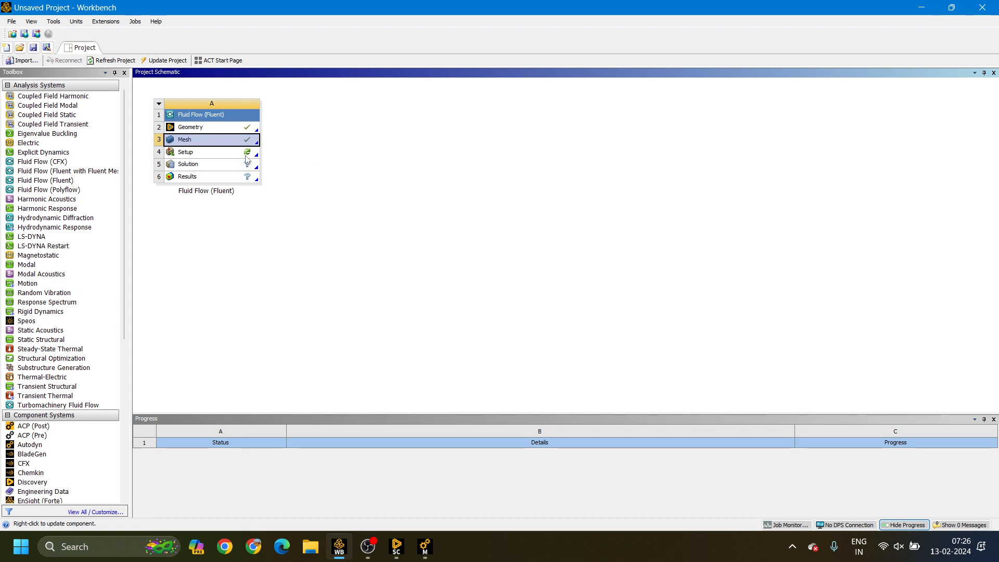
{"action": "left_click", "coordinate": [426, 548]}
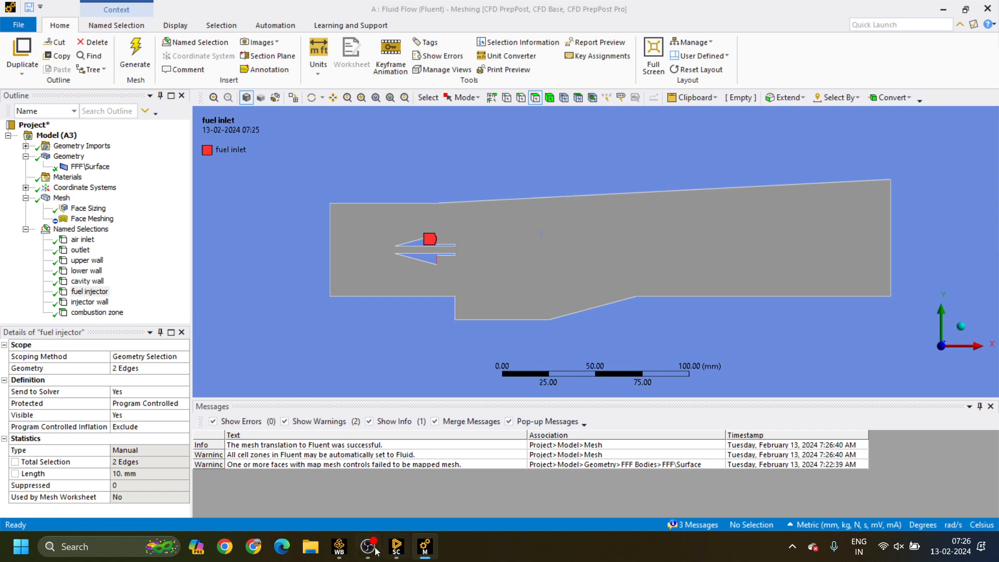
{"action": "left_click", "coordinate": [340, 546]}
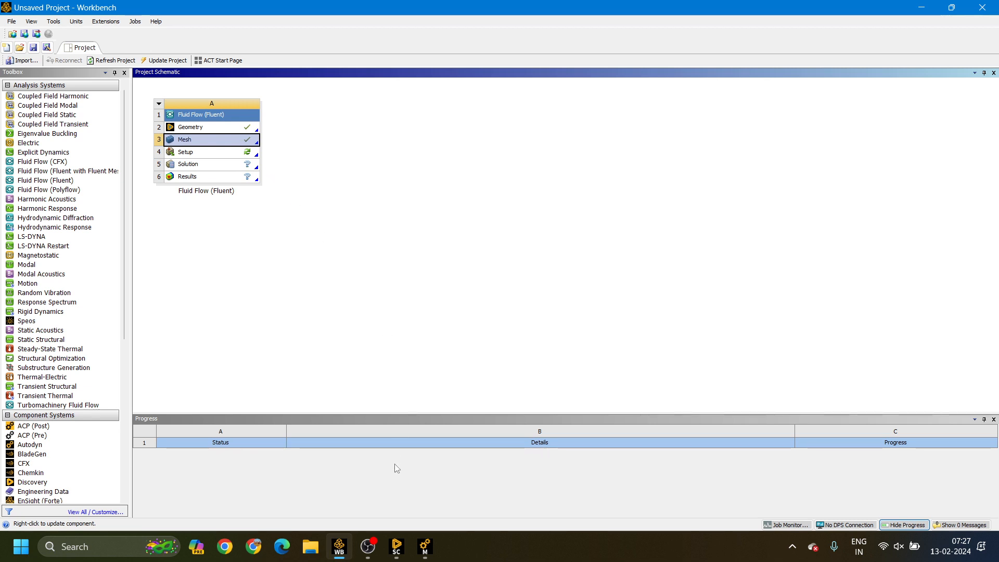
{"action": "left_click", "coordinate": [420, 550]}
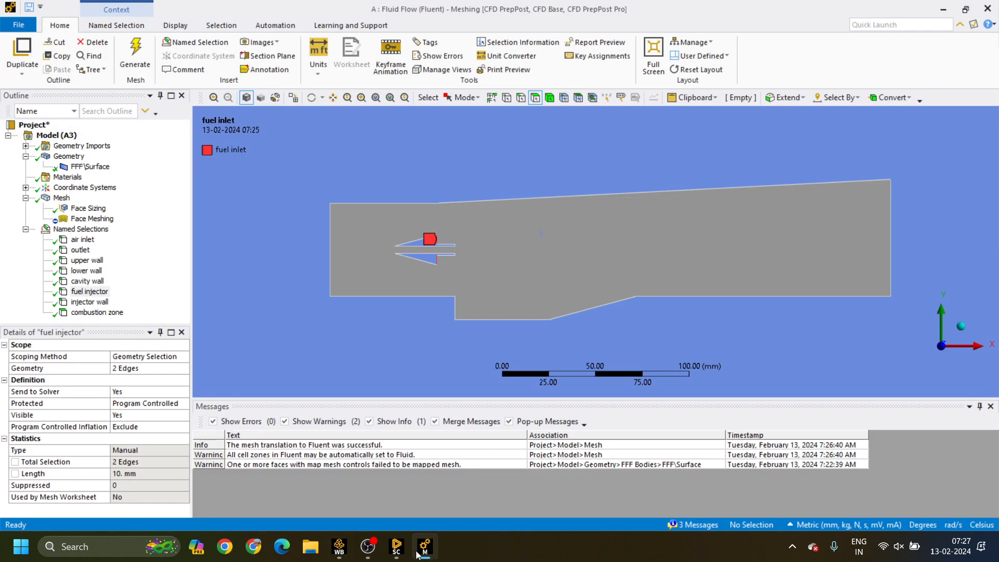
{"action": "left_click", "coordinate": [344, 553]}
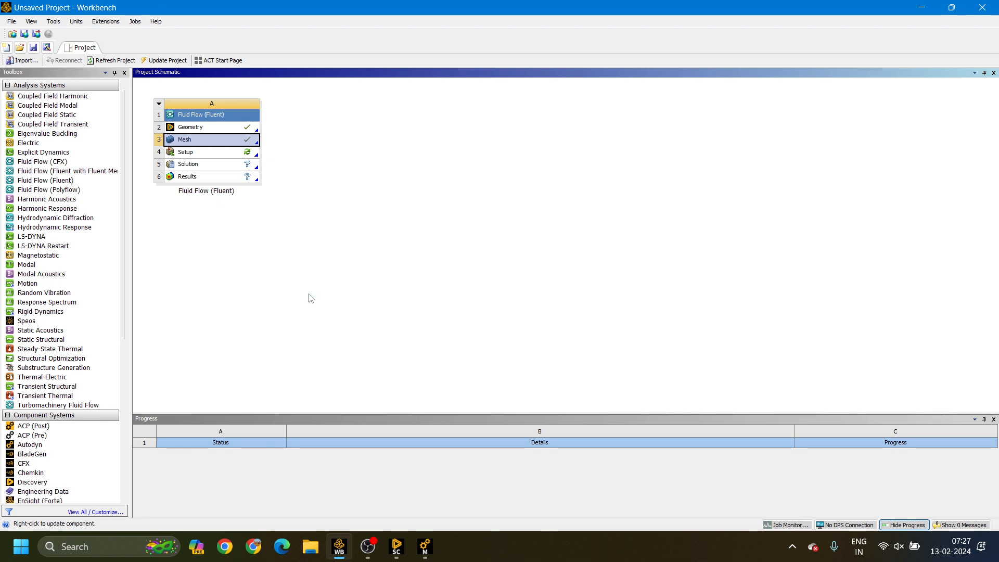
Switch to Meshing and examine the generated mesh around the wedge injectors and the cavity.
{"action": "left_click", "coordinate": [425, 546]}
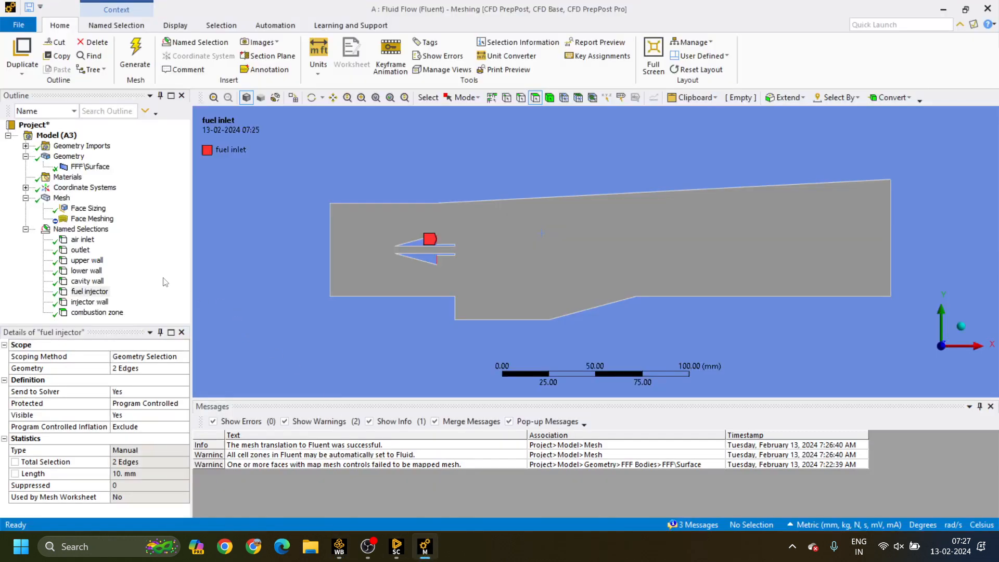
{"action": "left_click", "coordinate": [86, 208]}
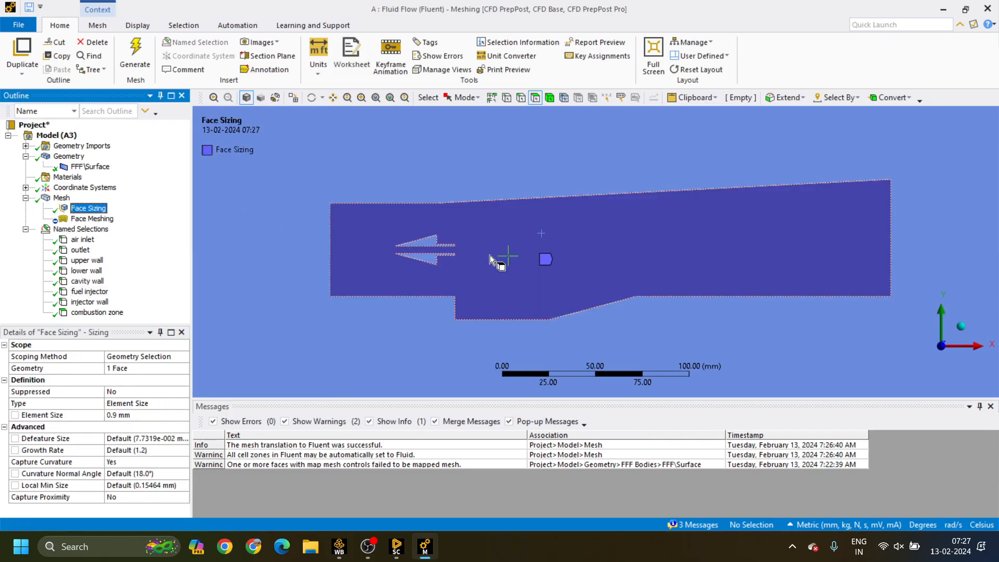
{"action": "left_click", "coordinate": [61, 198]}
{"action": "scroll", "coordinate": [514, 250], "scroll_direction": "up", "scroll_amount": 10}
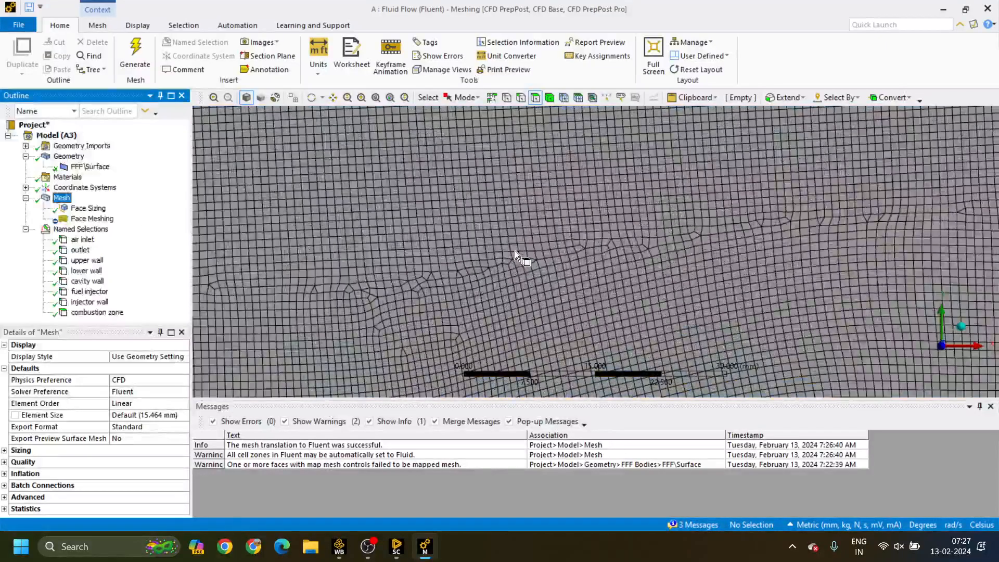
{"action": "scroll", "coordinate": [514, 251], "scroll_direction": "down", "scroll_amount": 8}
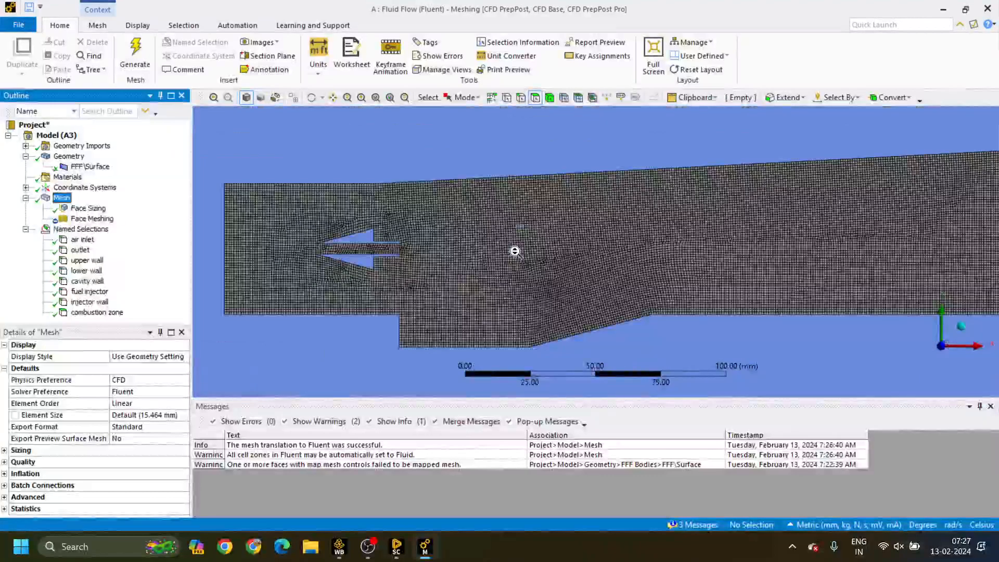
{"action": "scroll", "coordinate": [514, 251], "scroll_direction": "up", "scroll_amount": 5}
{"action": "scroll", "coordinate": [514, 251], "scroll_direction": "down", "scroll_amount": 4}
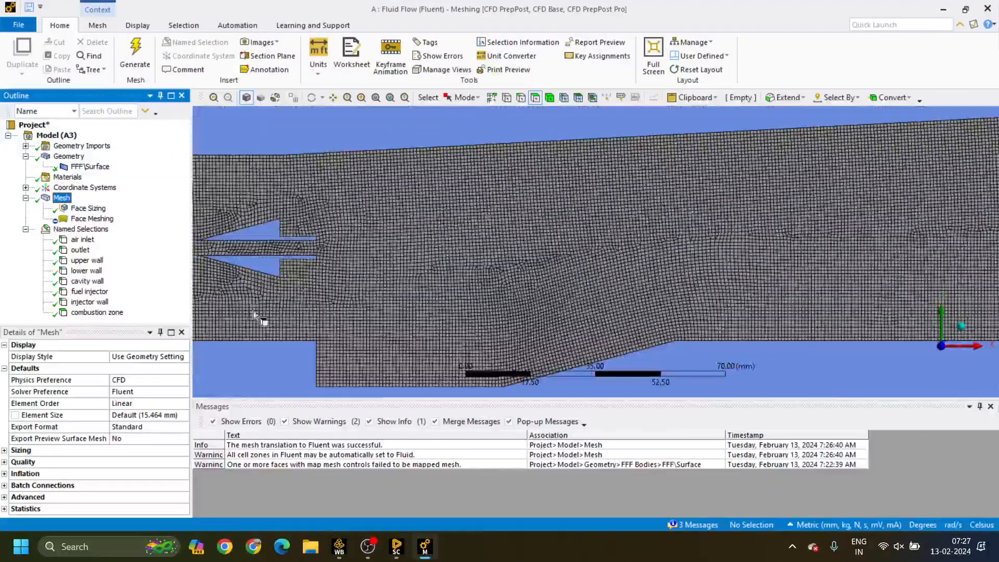
Widen the outline and details area and inspect the element size of the Face Sizing control against the mesh.
{"action": "left_click_drag", "start_coordinate": [191, 259], "coordinate": [208, 260]}
{"action": "left_click", "coordinate": [92, 208]}
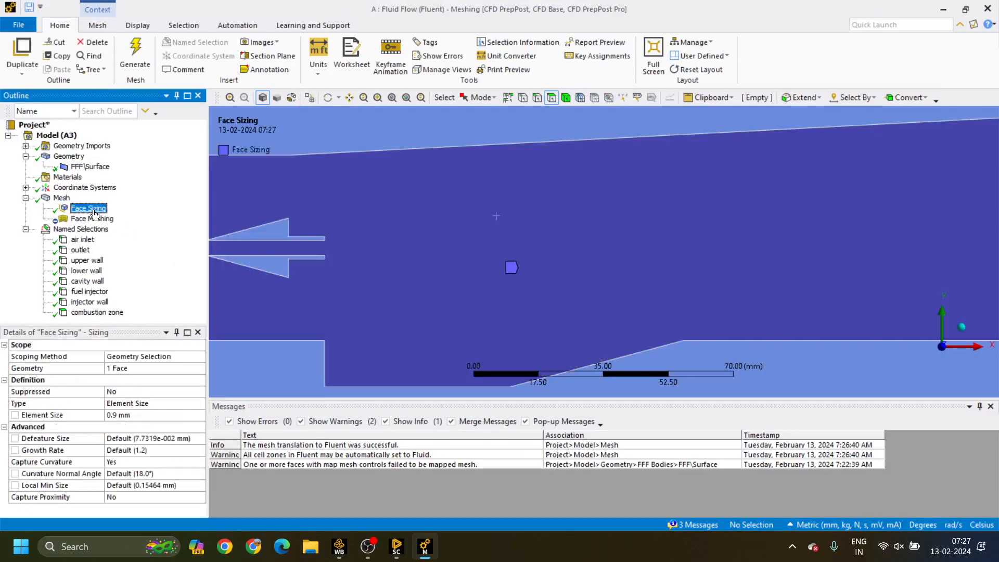
{"action": "left_click", "coordinate": [62, 199]}
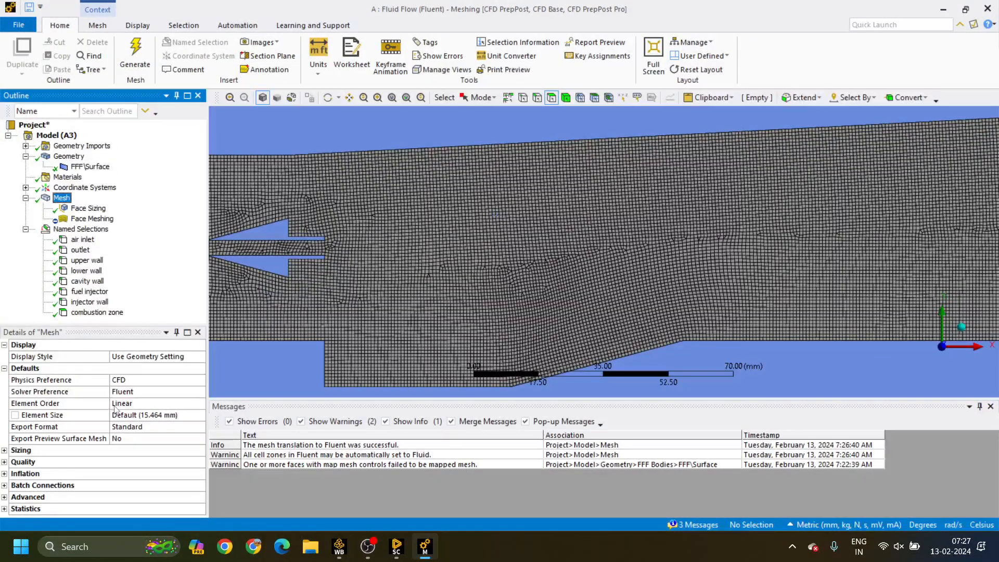
{"action": "left_click", "coordinate": [97, 209]}
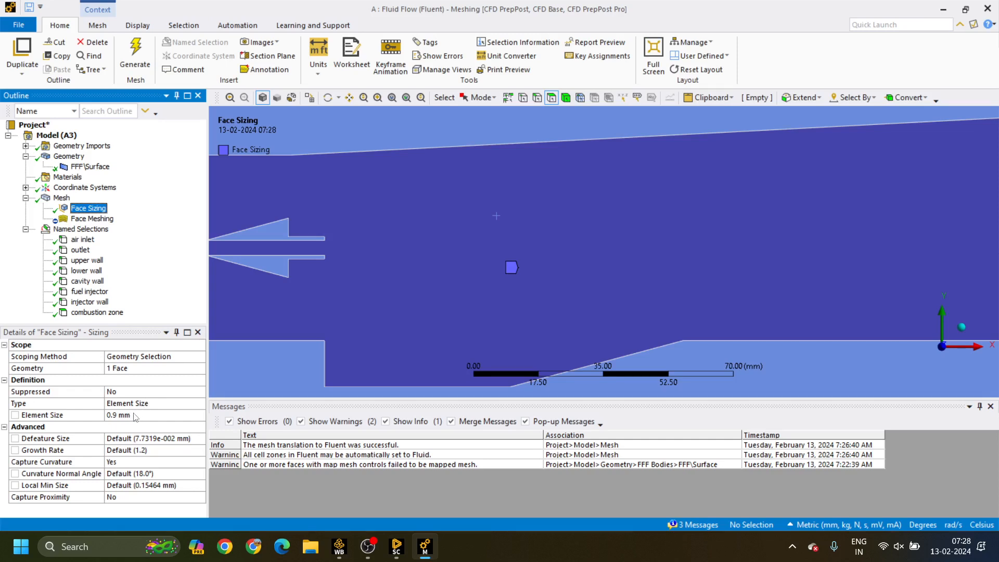
{"action": "left_click", "coordinate": [135, 416]}
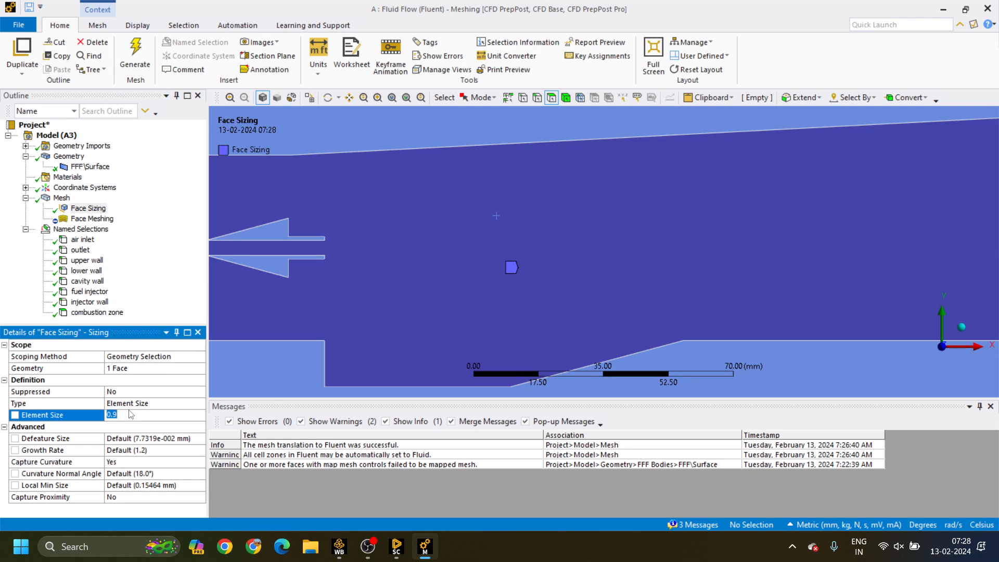
{"action": "left_click", "coordinate": [154, 300]}
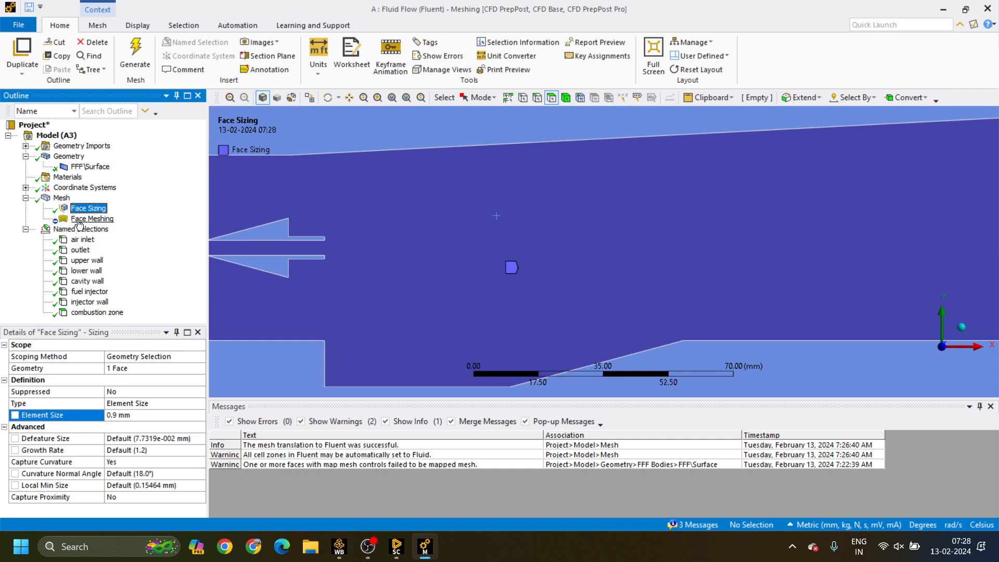
Expand the mesh statistics to read the node and element counts, and switch back to Workbench.
{"action": "left_click", "coordinate": [62, 197]}
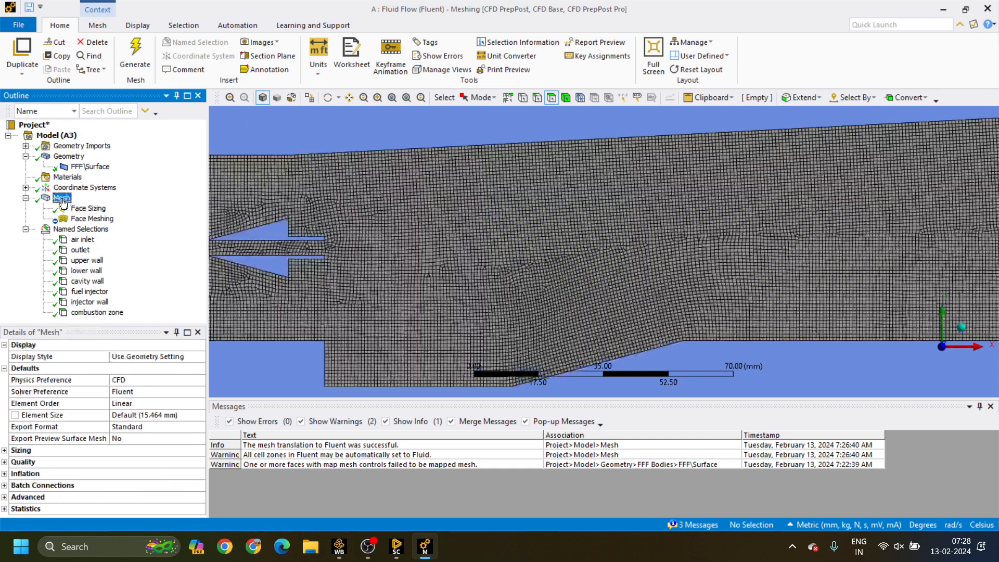
{"action": "double_click", "coordinate": [30, 510]}
{"action": "scroll", "coordinate": [62, 477], "scroll_direction": "down", "scroll_amount": 1}
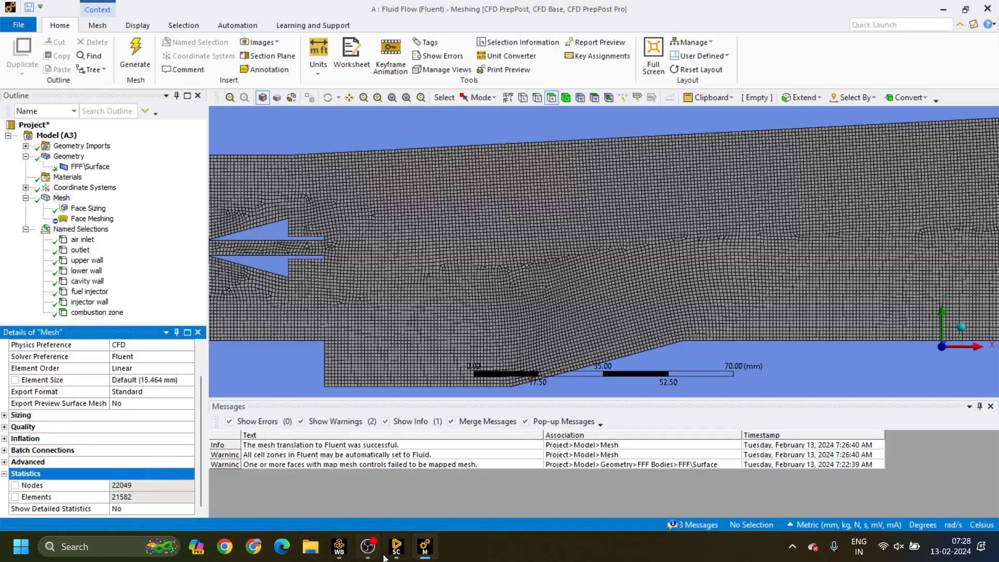
{"action": "left_click", "coordinate": [343, 551]}
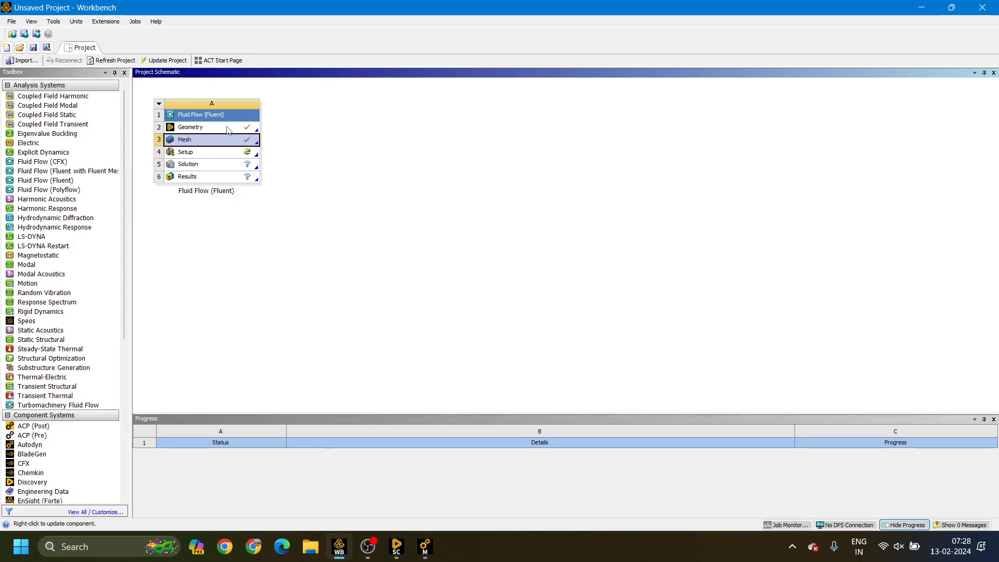